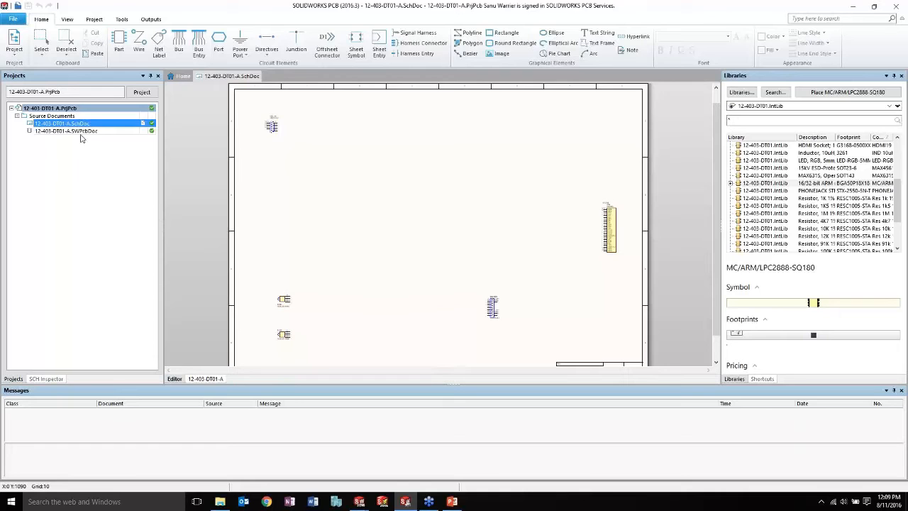
# - Open the board document 12-403-DT01-A.SWPcbDoc
pyautogui.doubleClick(83, 132)
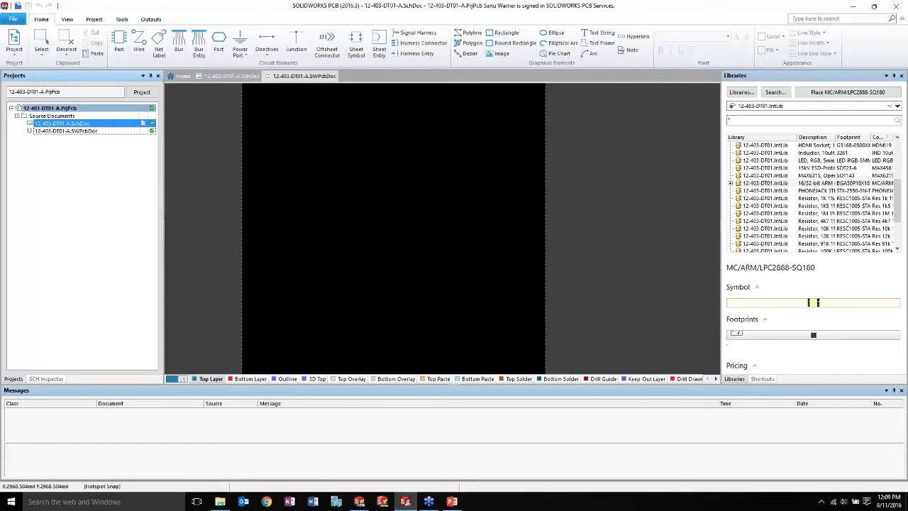
pyautogui.keyDown('ctrl'); pyautogui.scroll(-3, 563, 202); pyautogui.keyUp('ctrl')
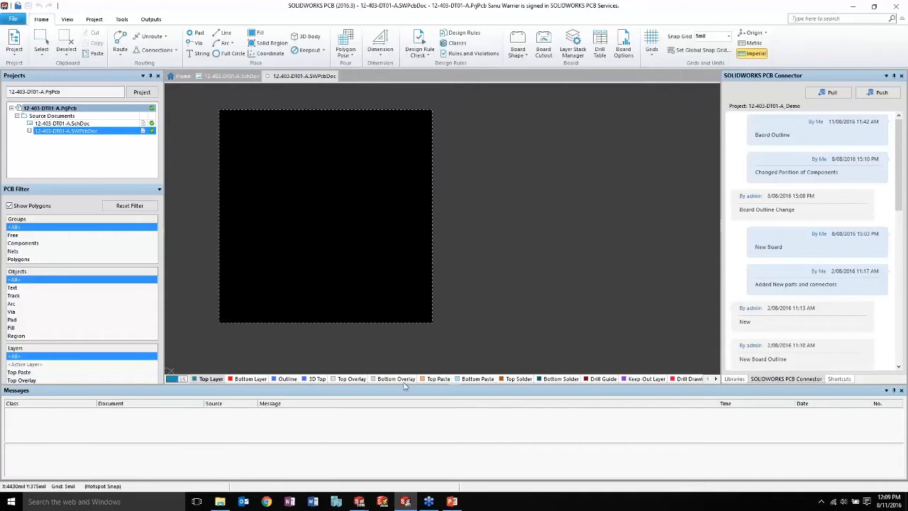
# - Switch to SOLIDWORKS and hide the top overmold and the top case half in the 10-403-DT01-A enclosure assembly
pyautogui.moveTo(359, 501)
pyautogui.click(341, 479)
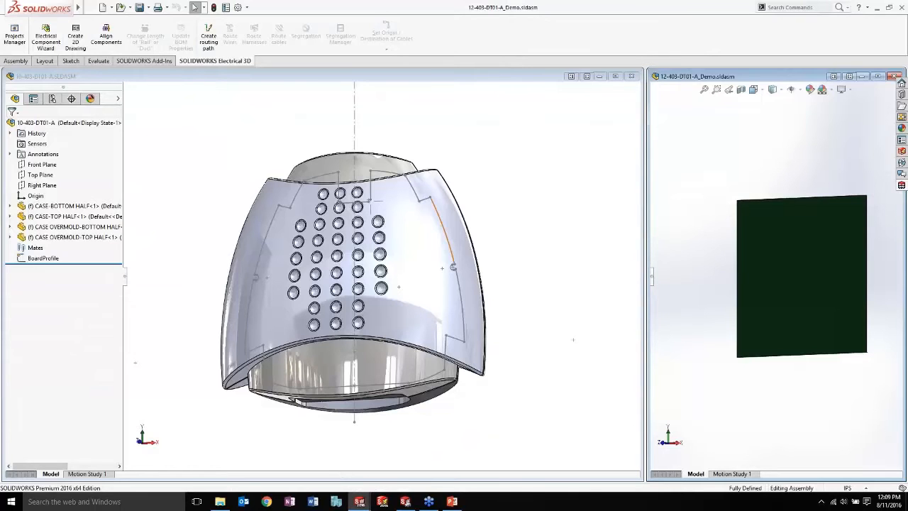
pyautogui.click(422, 246)
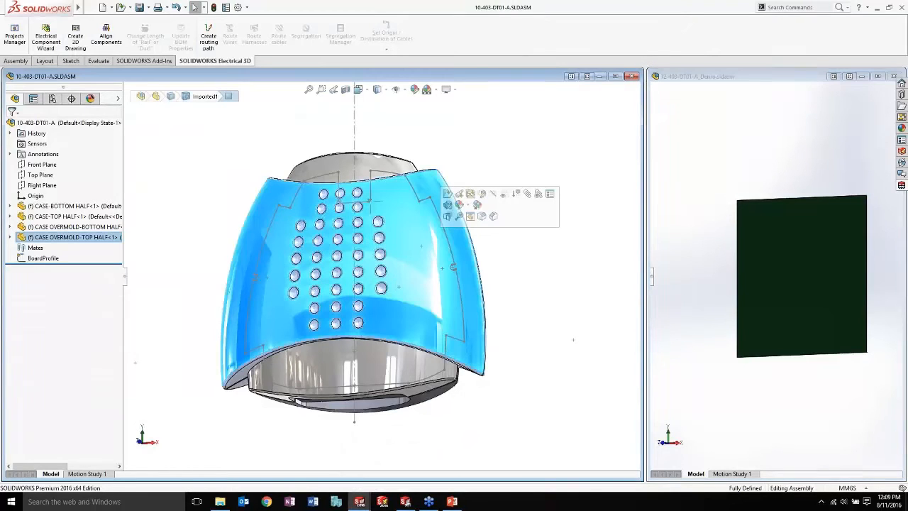
pyautogui.click(493, 194)
pyautogui.click(422, 245)
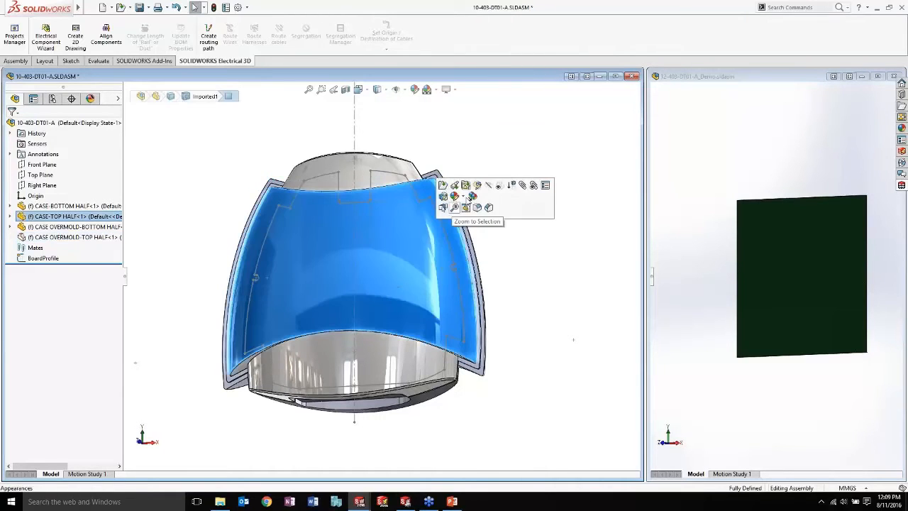
pyautogui.click(493, 195)
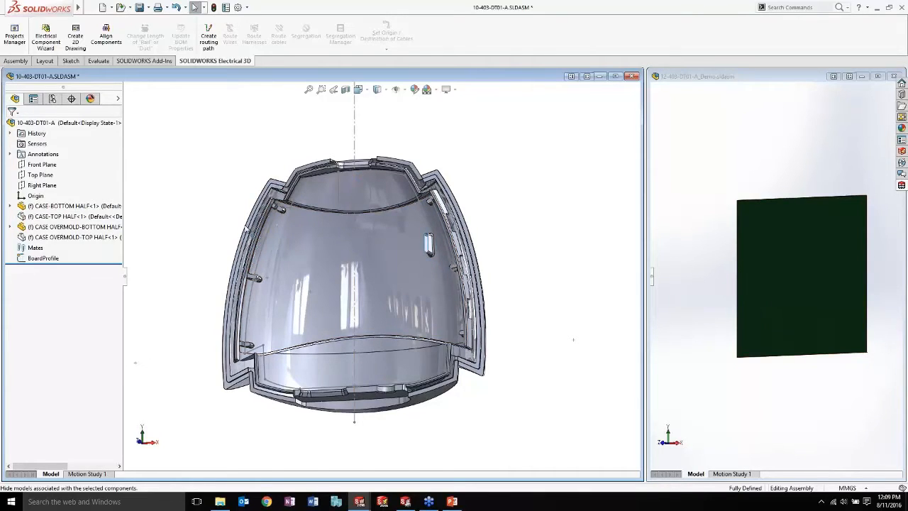
# - Insert the open 12-403-DT01-A_Demo board assembly into the enclosure assembly and place it over the case
pyautogui.click(22, 62)
pyautogui.click(46, 49)
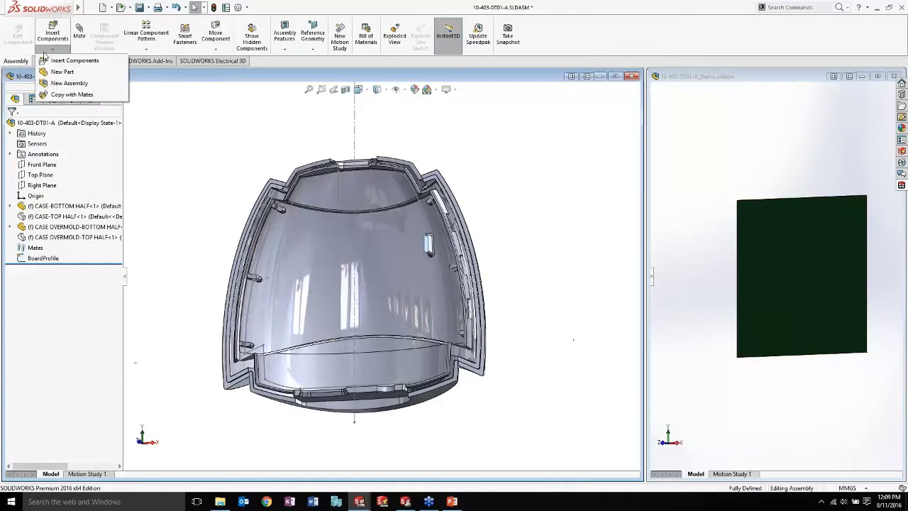
pyautogui.click(71, 61)
pyautogui.click(69, 225)
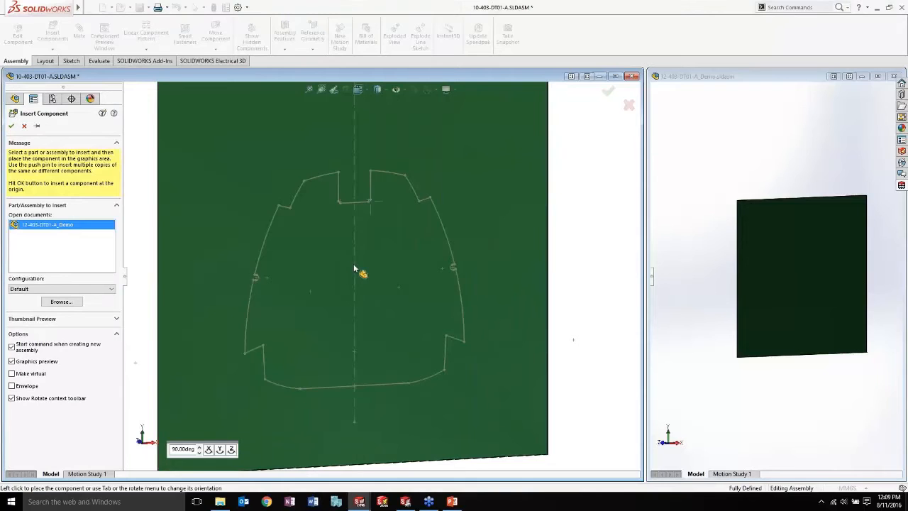
pyautogui.click(354, 268)
# - Mate the flat face of the inserted board to the board support inside the bottom case half
pyautogui.middleClick(549, 275)
pyautogui.moveTo(549, 275); pyautogui.dragTo(411, 276, button='middle')
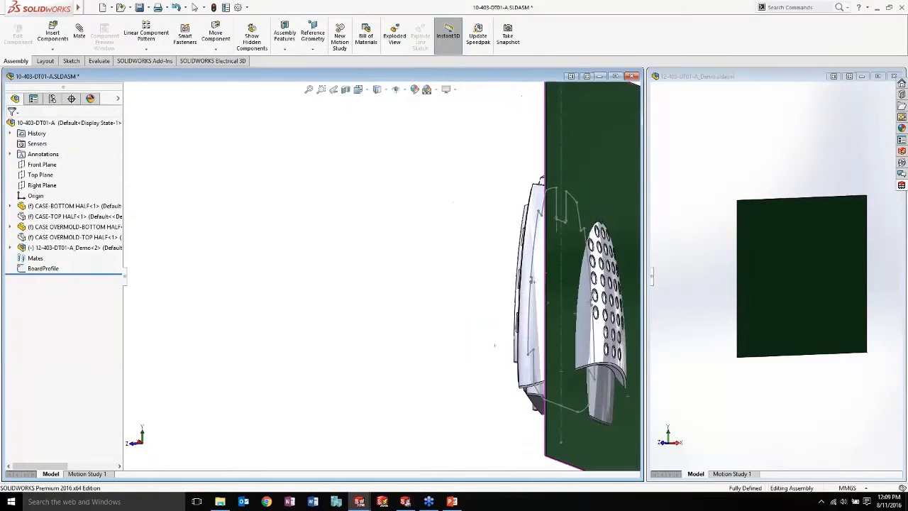
pyautogui.click(583, 169)
pyautogui.click(640, 129)
pyautogui.moveTo(532, 230); pyautogui.dragTo(635, 233, button='middle')
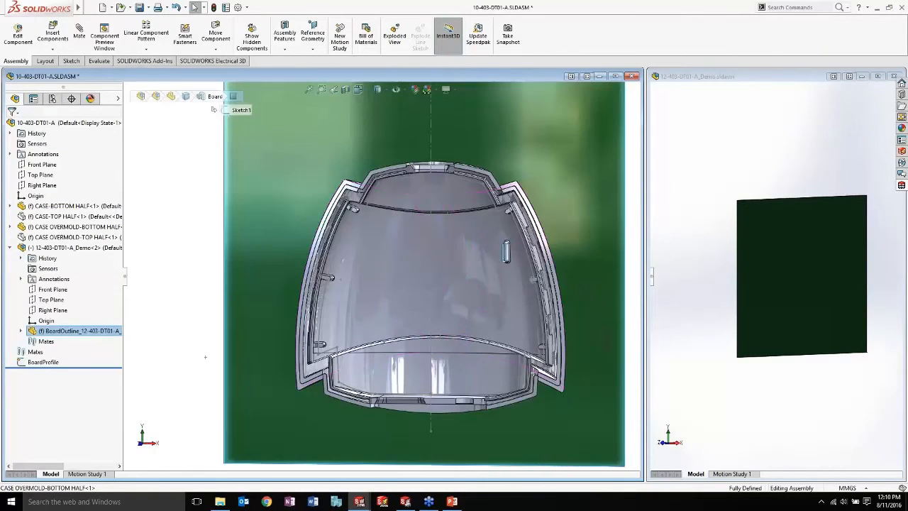
pyautogui.scroll(-5, 491, 324)
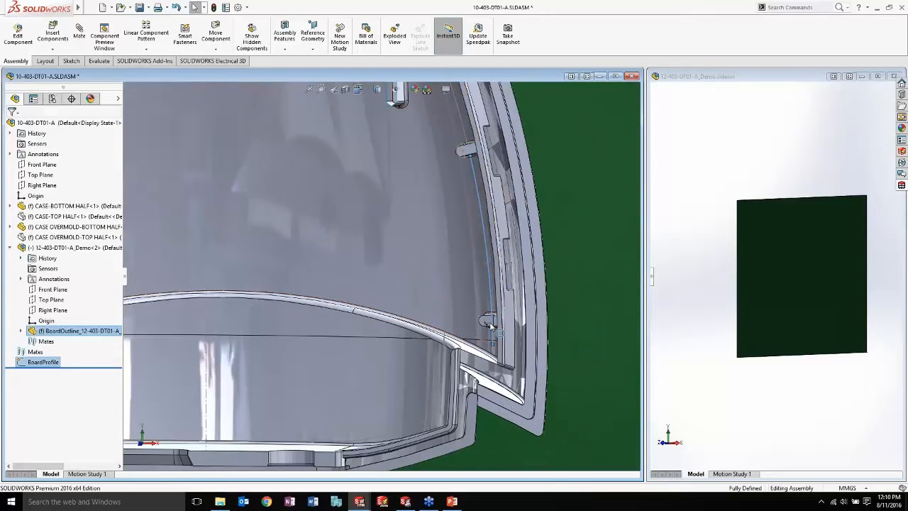
pyautogui.click(490, 325)
pyautogui.click(518, 319)
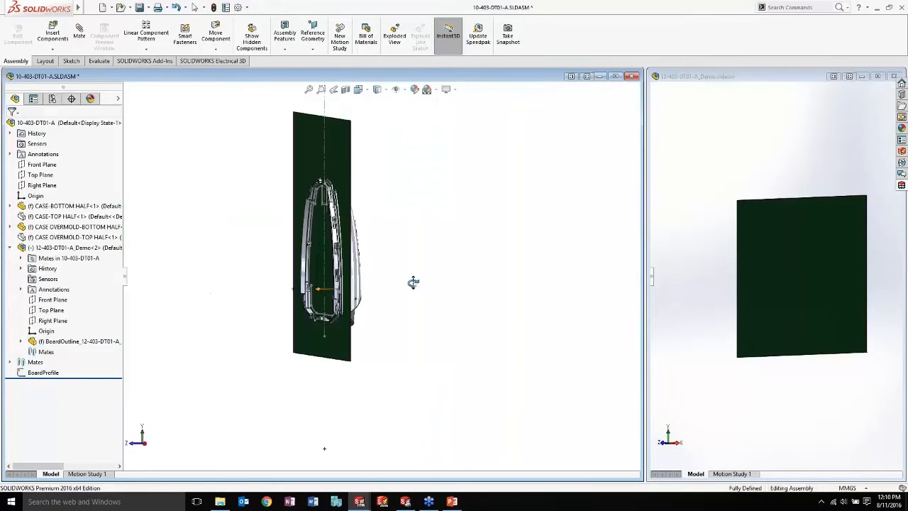
# - Edit the board outline part's sketch in context and delete the four lines of its square outline
pyautogui.moveTo(413, 282); pyautogui.dragTo(486, 283, button='middle')
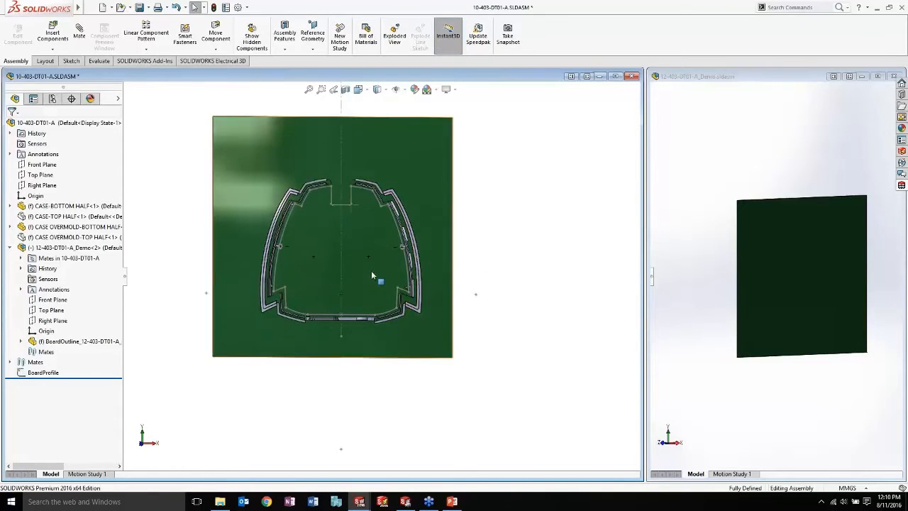
pyautogui.scroll(2, 375, 275)
pyautogui.scroll(-3, 340, 234)
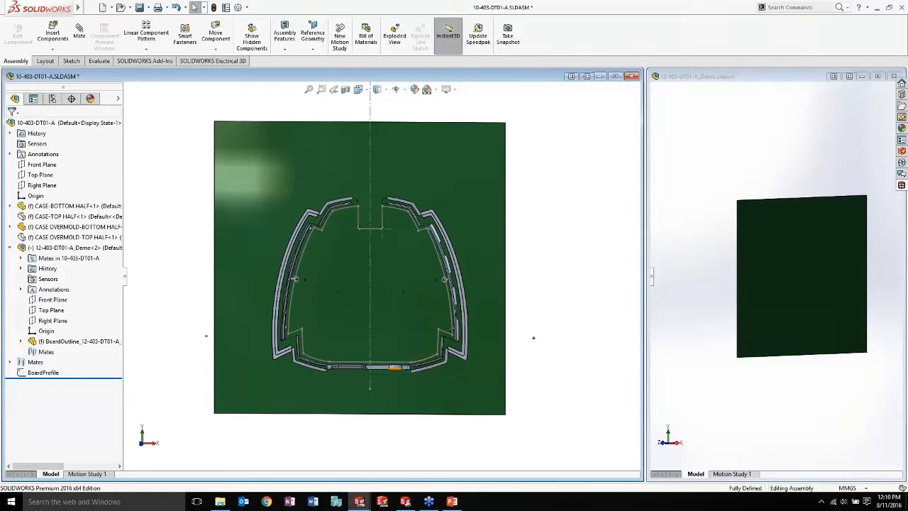
pyautogui.click(295, 165)
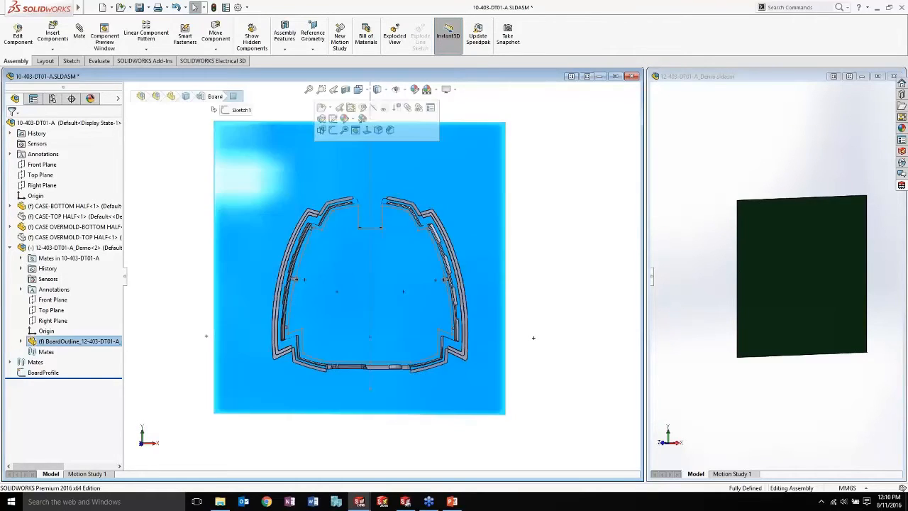
pyautogui.click(333, 119)
pyautogui.click(359, 122)
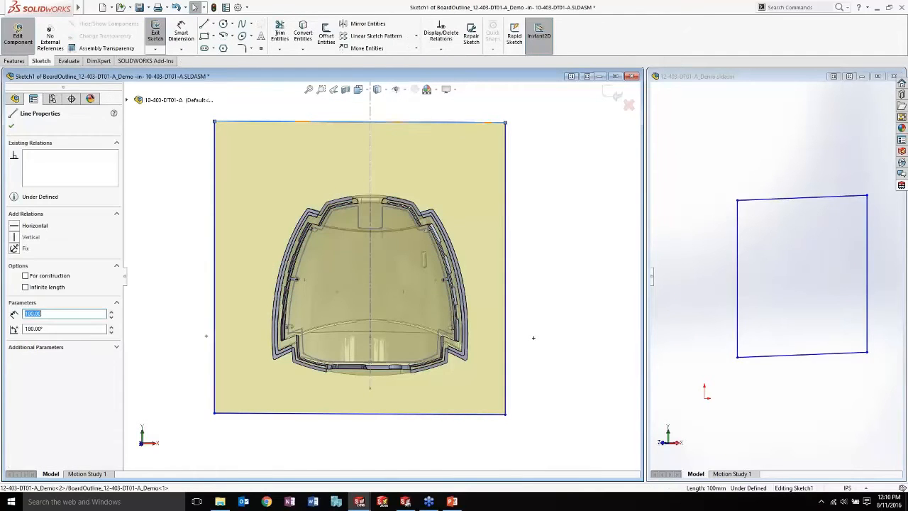
pyautogui.rightClick(335, 122)
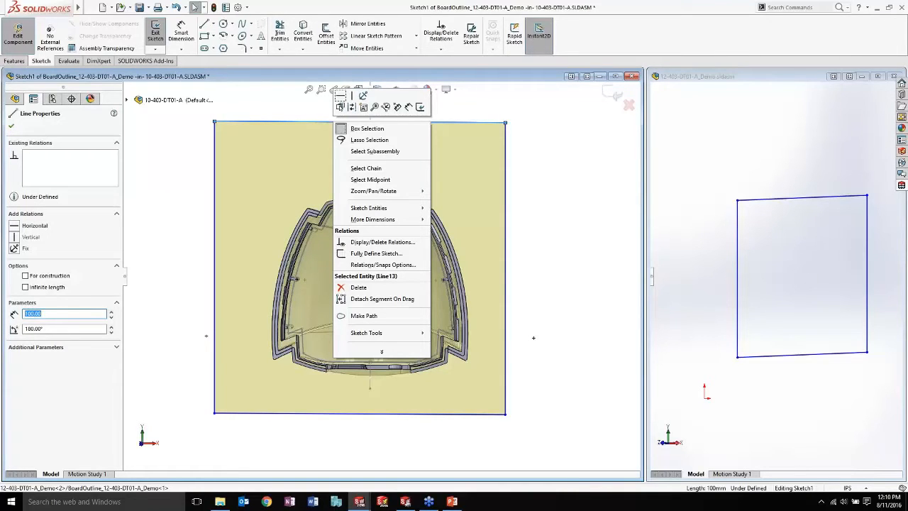
pyautogui.click(360, 169)
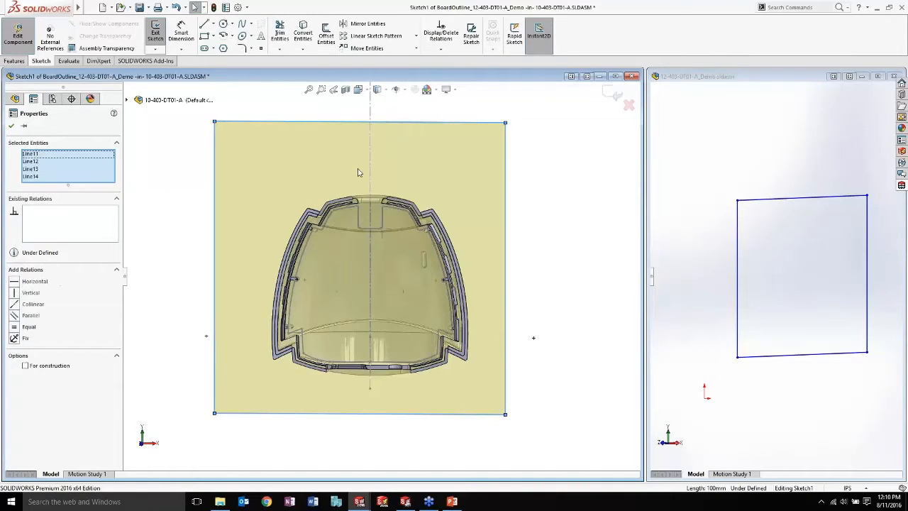
pyautogui.press('Delete')
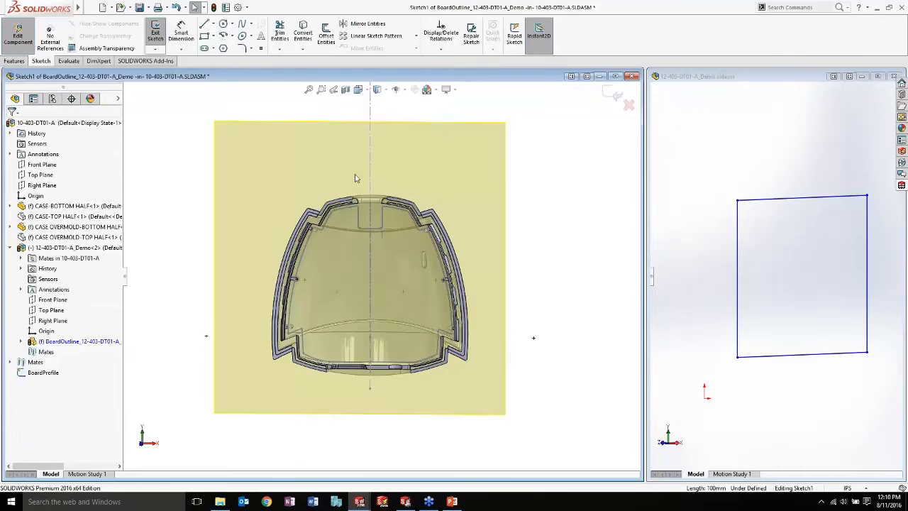
# - Convert the BoardProfile sketch into entities of the board outline sketch and exit the sketch
pyautogui.click(60, 375)
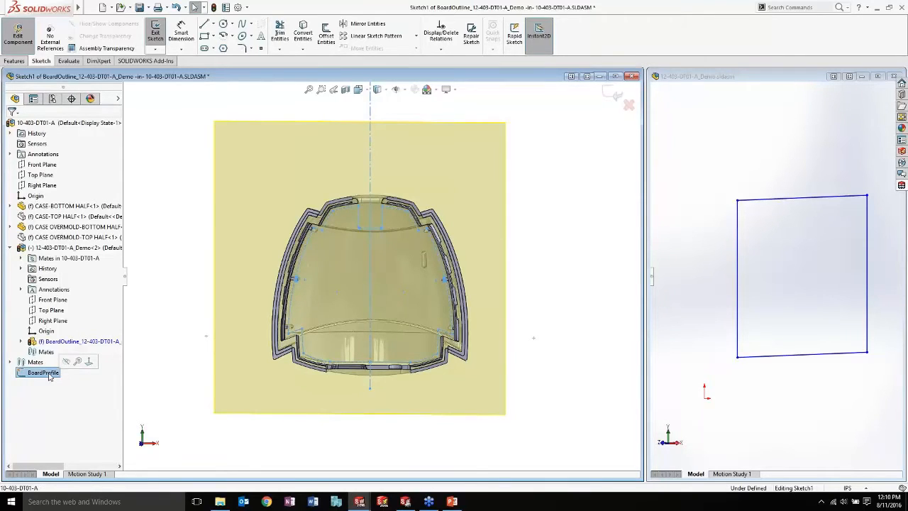
pyautogui.click(303, 32)
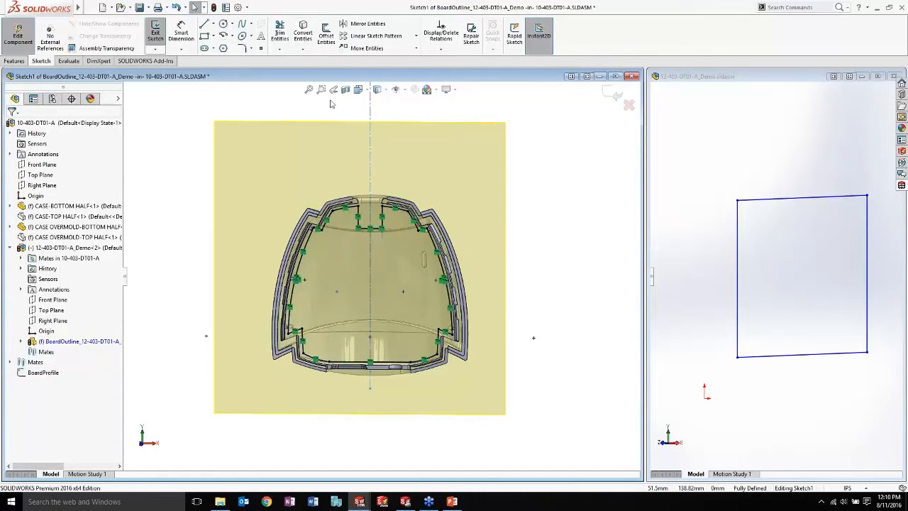
pyautogui.click(612, 93)
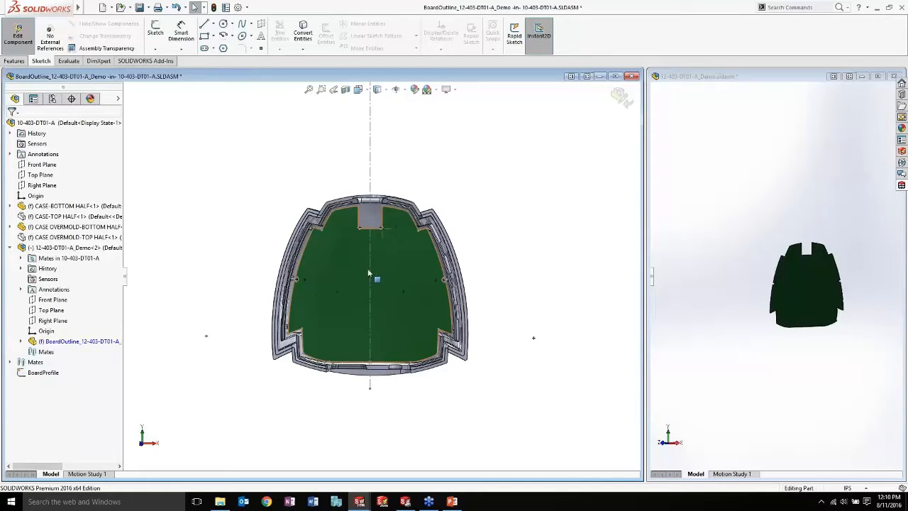
# - Activate the 12-403-DT01-A_Demo assembly, rebuild it with the changed board, and maximize its window
pyautogui.moveTo(376, 262)
pyautogui.mouseDown(button='middle')
pyautogui.moveTo(294, 229)
pyautogui.moveTo(366, 252)
pyautogui.mouseUp(button='middle')
pyautogui.click(775, 231)
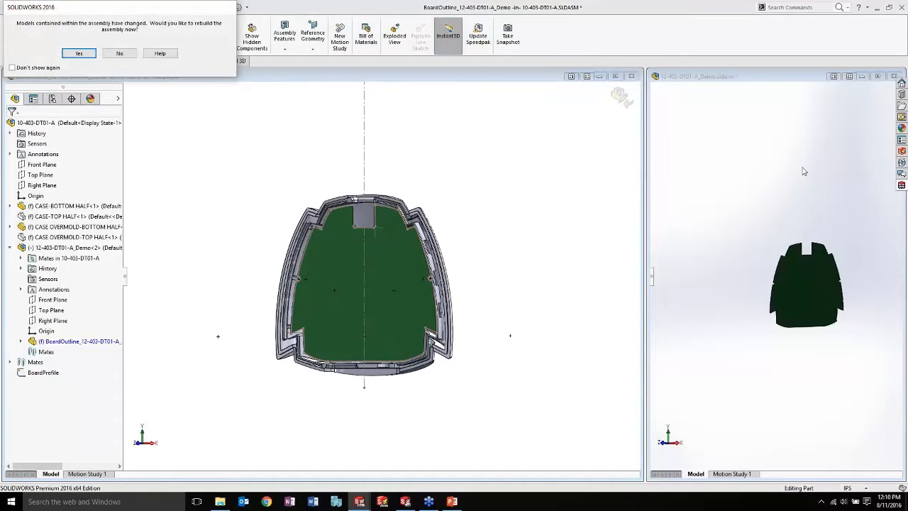
pyautogui.click(84, 54)
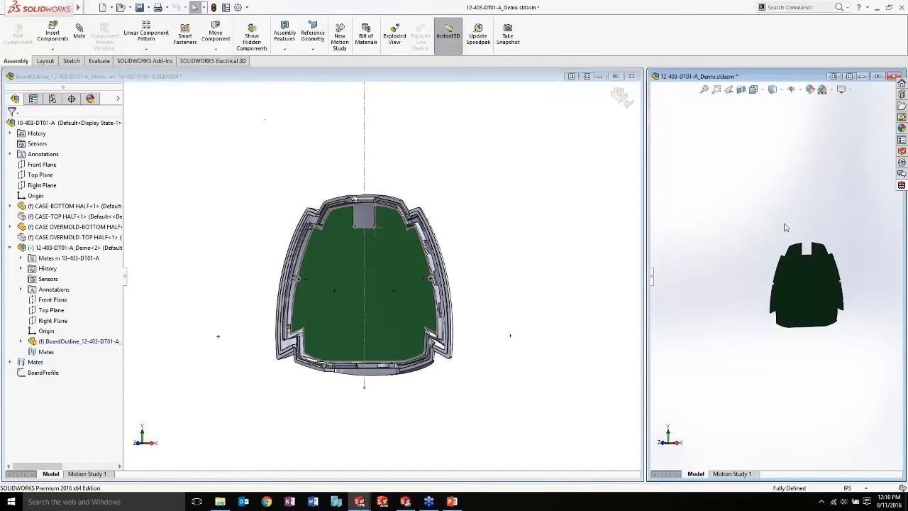
pyautogui.click(875, 76)
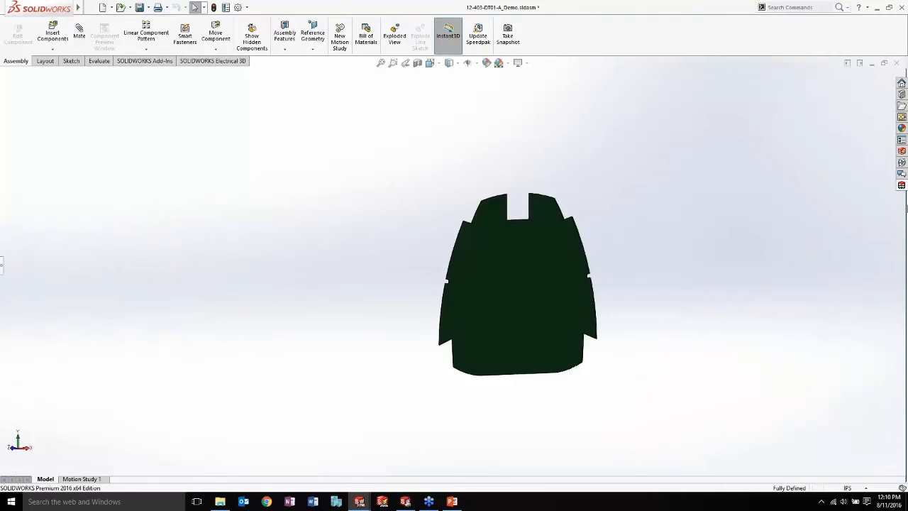
# - Push the board change from the SOLIDWORKS PCB add-in with the comment "Updated Board Outline"
pyautogui.click(902, 185)
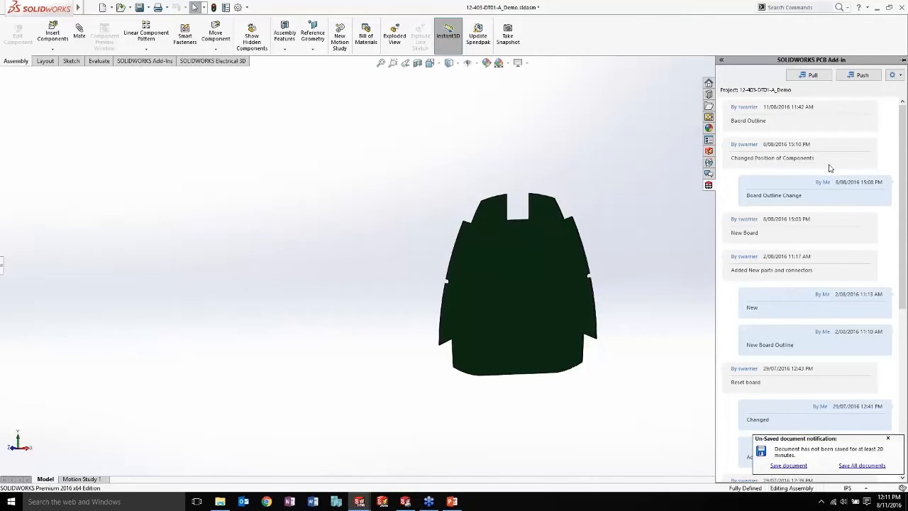
pyautogui.click(859, 76)
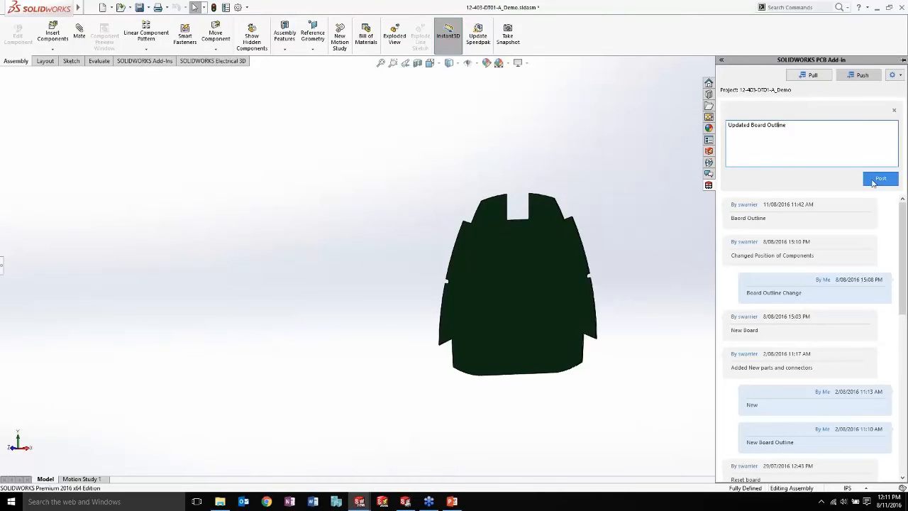
pyautogui.click(877, 179)
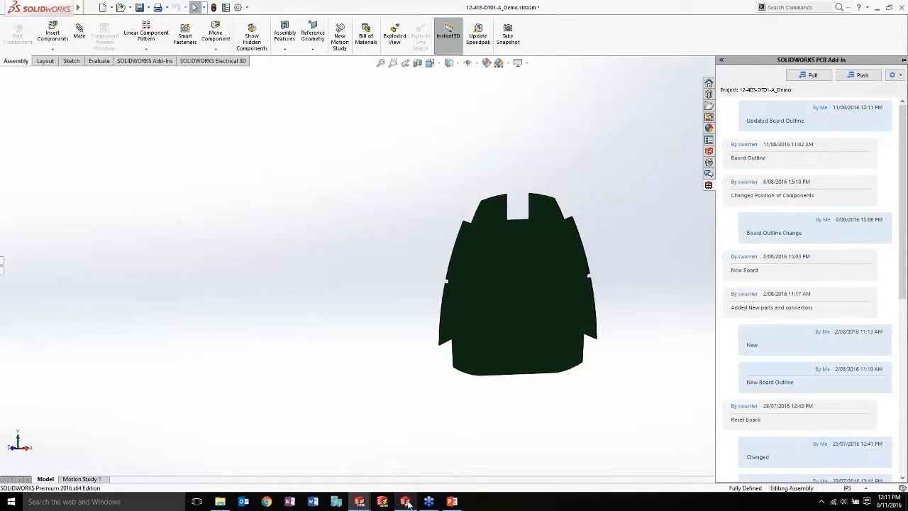
# - Switch to SOLIDWORKS PCB, preview the pushed Board Outline shape change, and accept it into the board
pyautogui.click(405, 501)
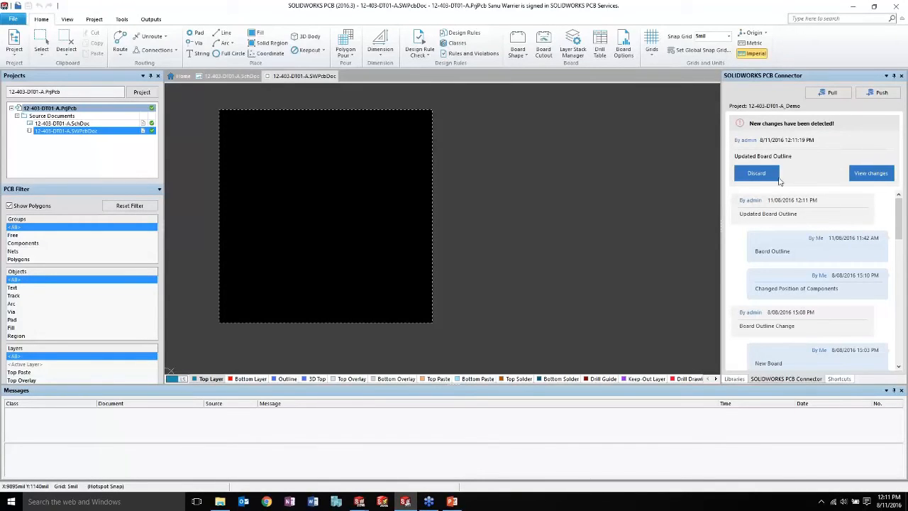
pyautogui.click(861, 176)
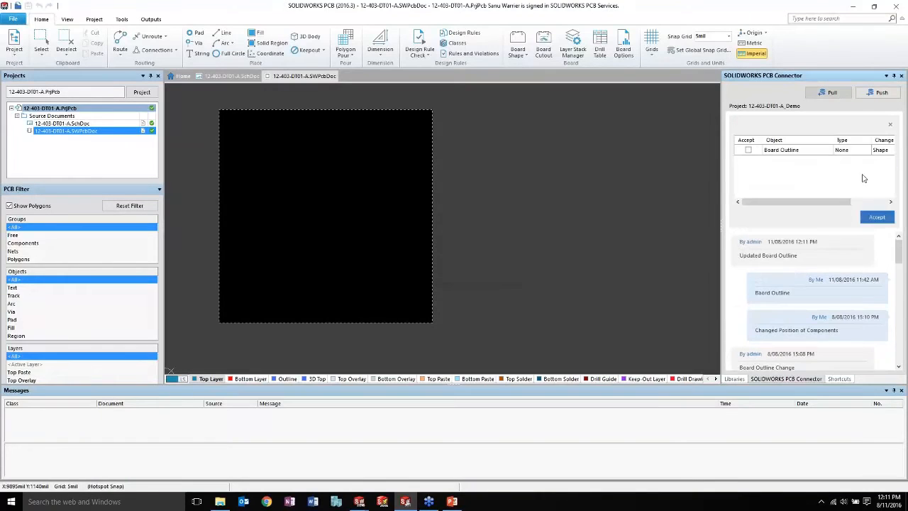
pyautogui.click(789, 153)
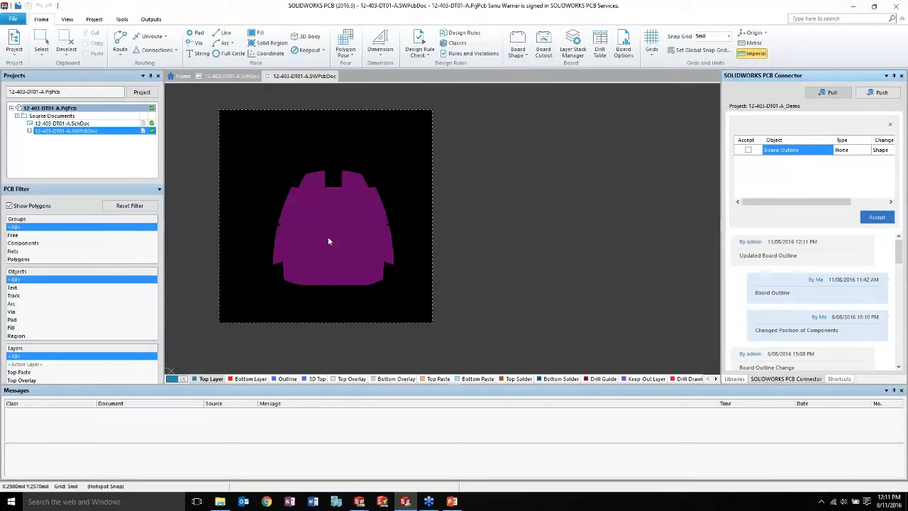
pyautogui.click(748, 151)
pyautogui.click(876, 217)
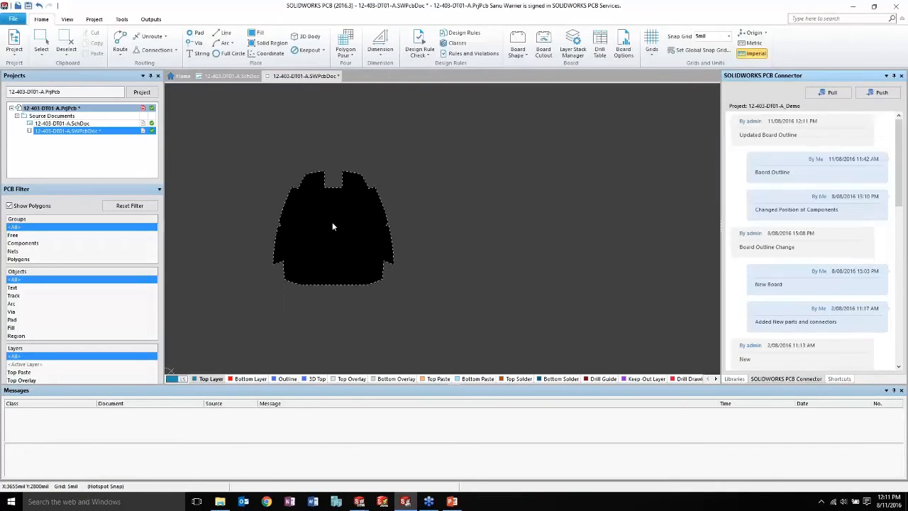
# - Import the changes from 12-403-DT01-A.PrjPcb into the board and execute the engineering change order for all listed components
pyautogui.keyDown('ctrl'); pyautogui.scroll(2, 228, 233); pyautogui.keyUp('ctrl')
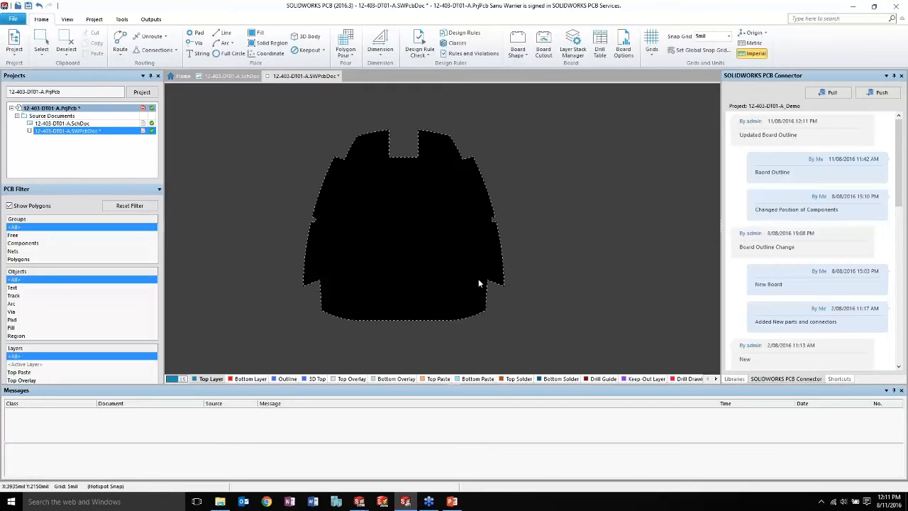
pyautogui.keyDown('ctrl'); pyautogui.scroll(1, 470, 264); pyautogui.keyUp('ctrl')
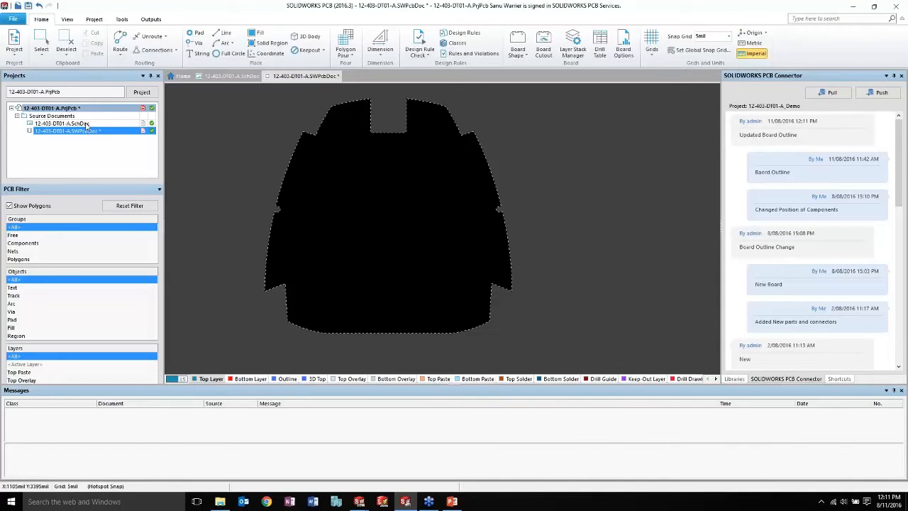
pyautogui.click(5, 54)
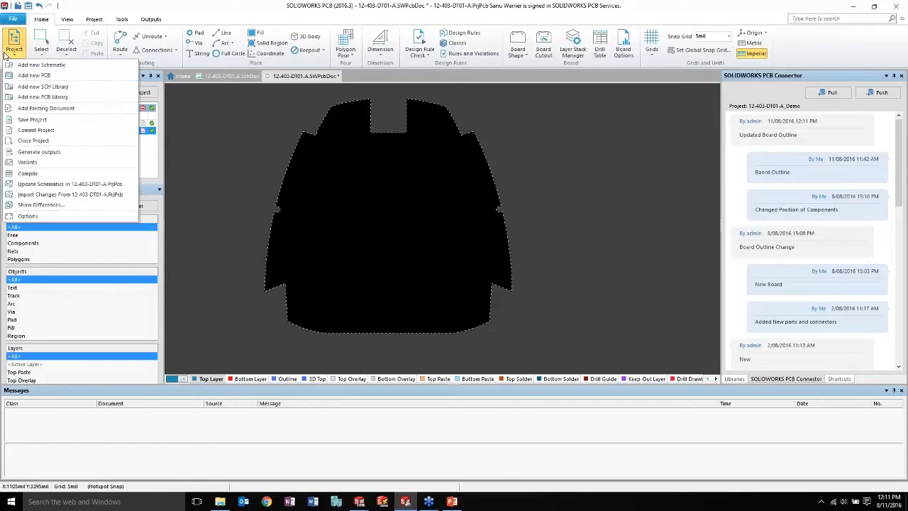
pyautogui.click(70, 194)
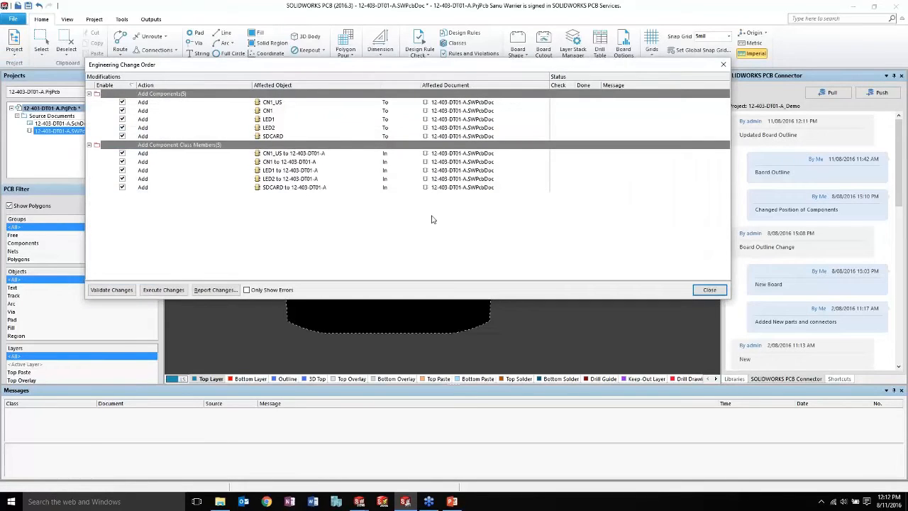
pyautogui.click(182, 291)
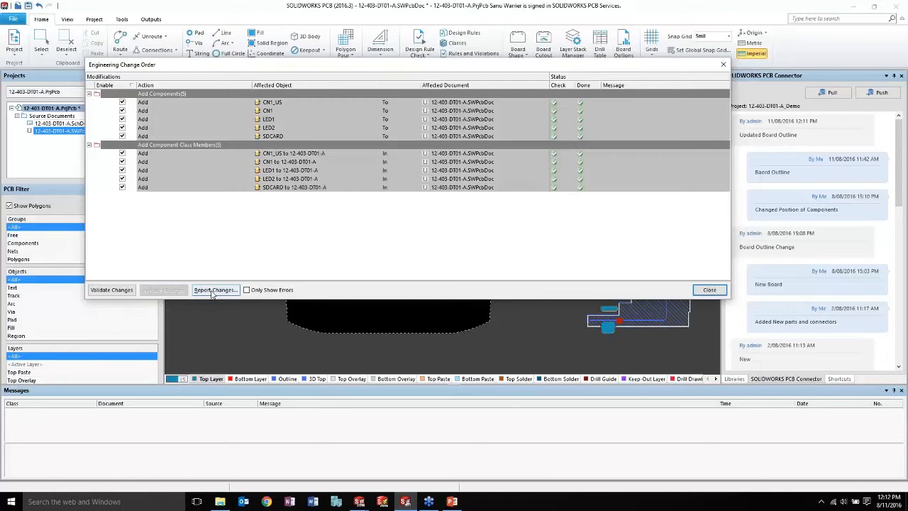
pyautogui.click(697, 293)
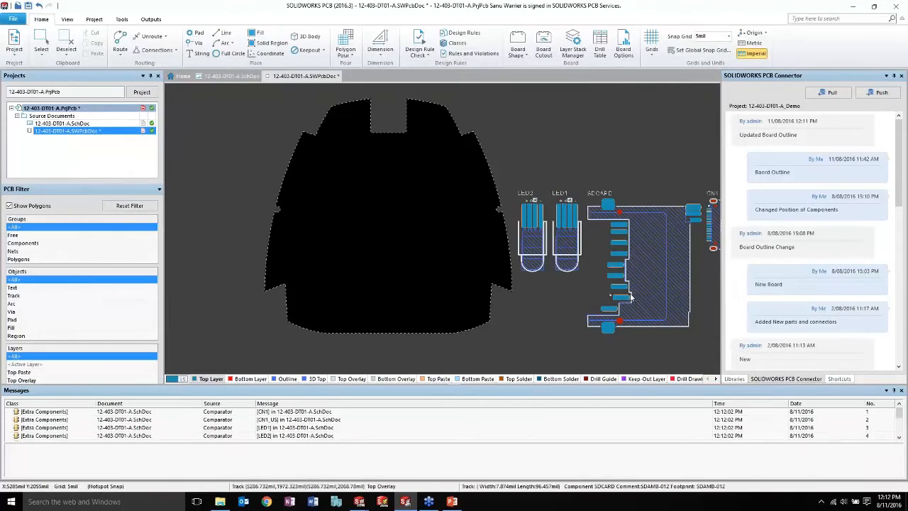
# - Place LED2 in the left half and LED1 in the right half of the board, each rotated 180 degrees
pyautogui.moveTo(630, 297); pyautogui.dragTo(629, 295, button='middle')
pyautogui.keyDown('ctrl'); pyautogui.scroll(2, 468, 273); pyautogui.keyUp('ctrl')
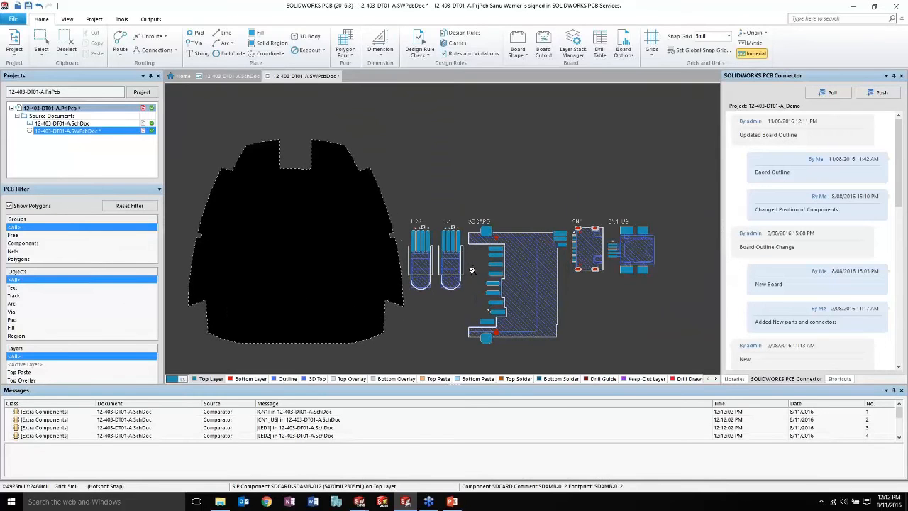
pyautogui.moveTo(438, 280); pyautogui.dragTo(440, 280, button='right')
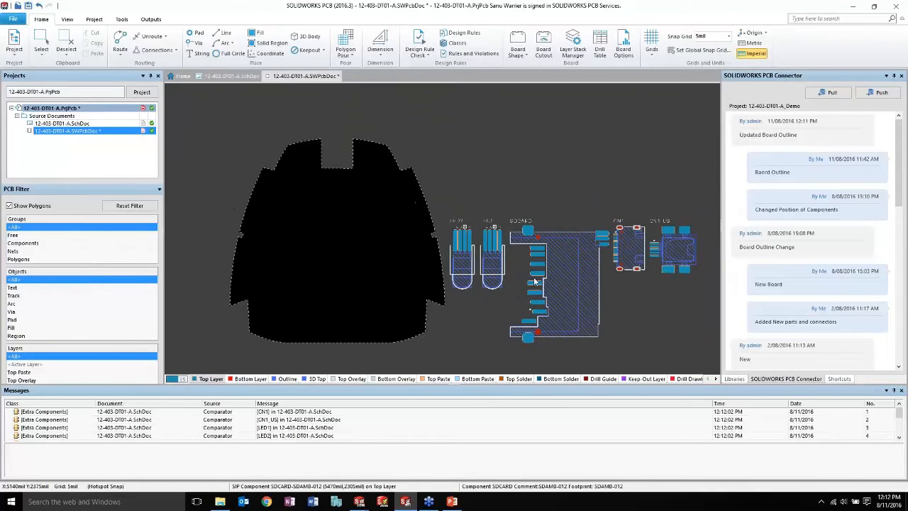
pyautogui.moveTo(459, 263); pyautogui.dragTo(278, 268)
pyautogui.press('space')
pyautogui.press('space')
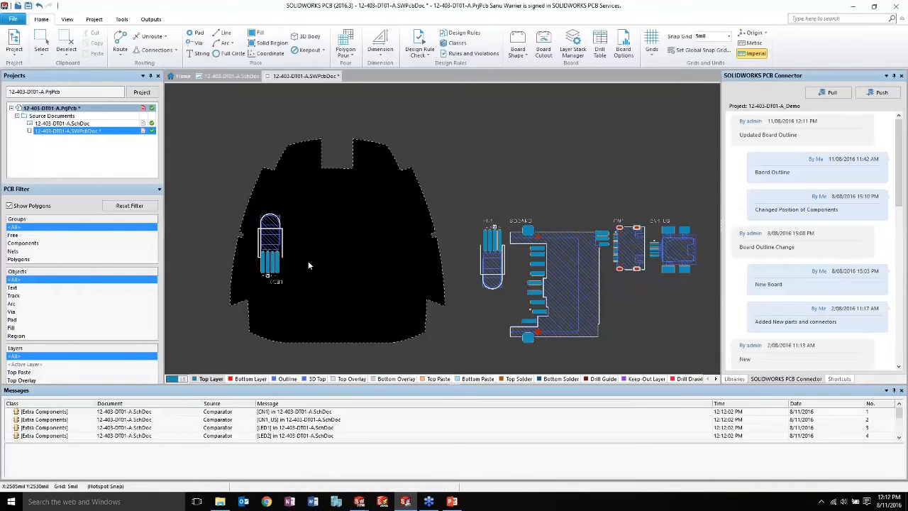
pyautogui.moveTo(493, 272); pyautogui.dragTo(408, 264)
pyautogui.press('space')
pyautogui.press('space')
pyautogui.click(408, 264)
# - Flip the SDCARD component to the bottom side and place it in the middle of the board between the two LEDs
pyautogui.moveTo(566, 288); pyautogui.dragTo(508, 240)
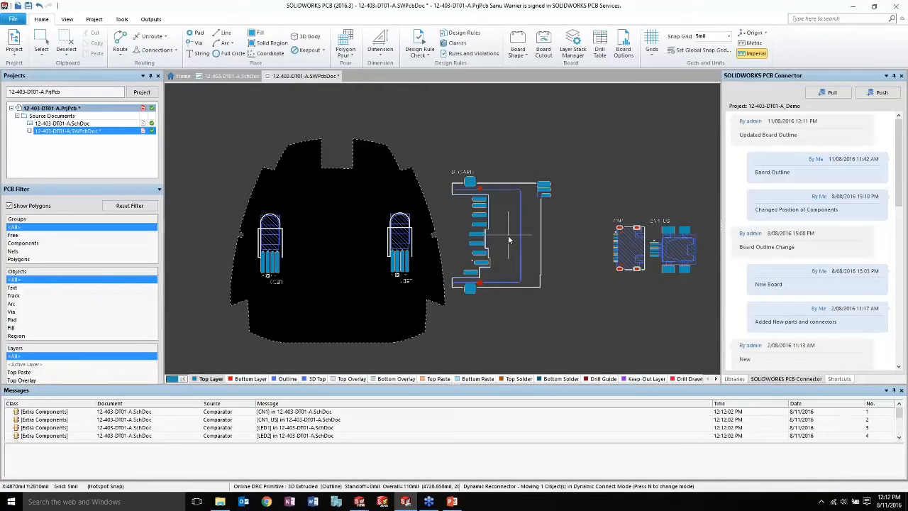
pyautogui.press('l')
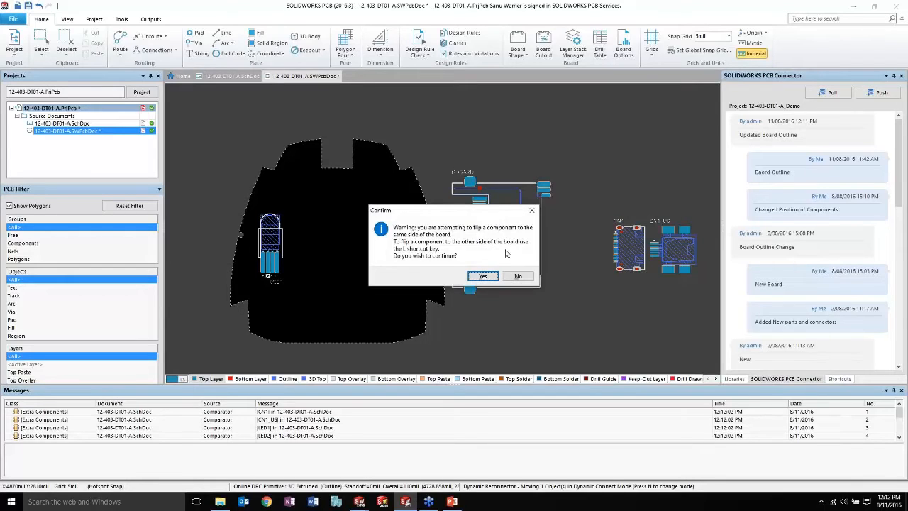
pyautogui.press('Return')
pyautogui.moveTo(509, 243); pyautogui.dragTo(338, 250)
pyautogui.press('l')
pyautogui.moveTo(317, 251); pyautogui.dragTo(344, 251)
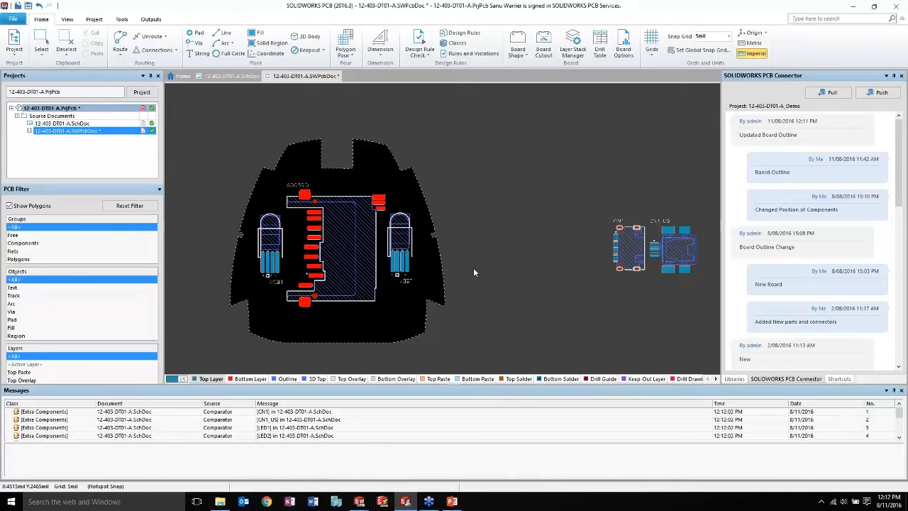
# - Place CN1 at the board's lower edge rotated 270 degrees and CN1_US in the upper notch rotated 90 degrees
pyautogui.moveTo(641, 253); pyautogui.dragTo(310, 337)
pyautogui.press('space')
pyautogui.press('space')
pyautogui.press('space')
pyautogui.moveTo(672, 250); pyautogui.dragTo(337, 170)
pyautogui.press('space')
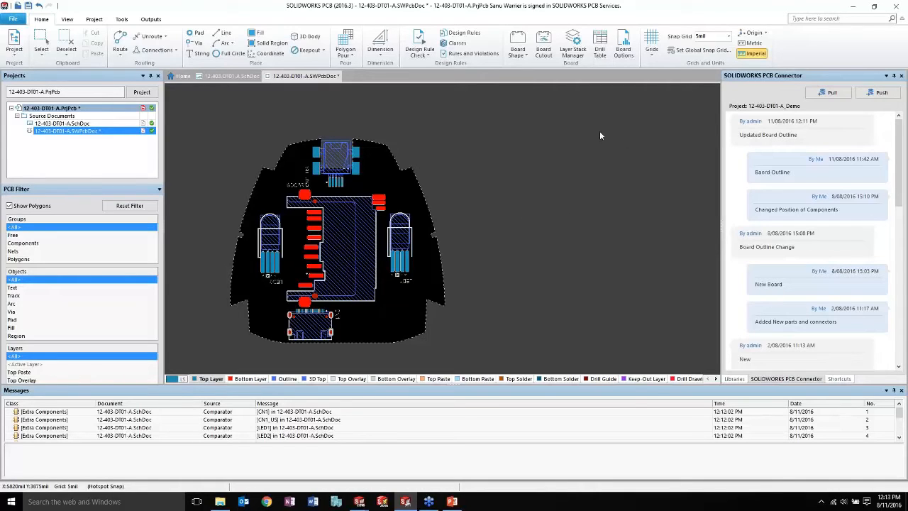
# - Push the component placement to the collaboration project with the comment "Placed some connector and devices"
pyautogui.click(880, 92)
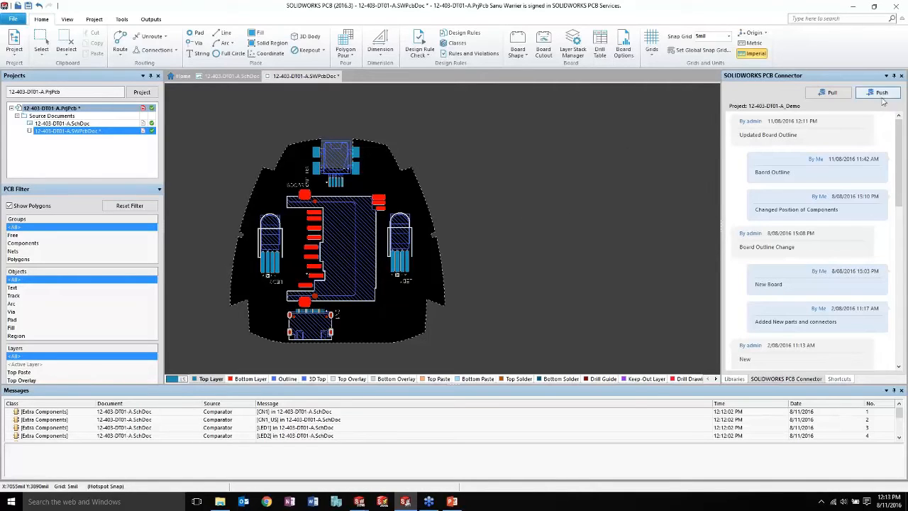
pyautogui.click(767, 169)
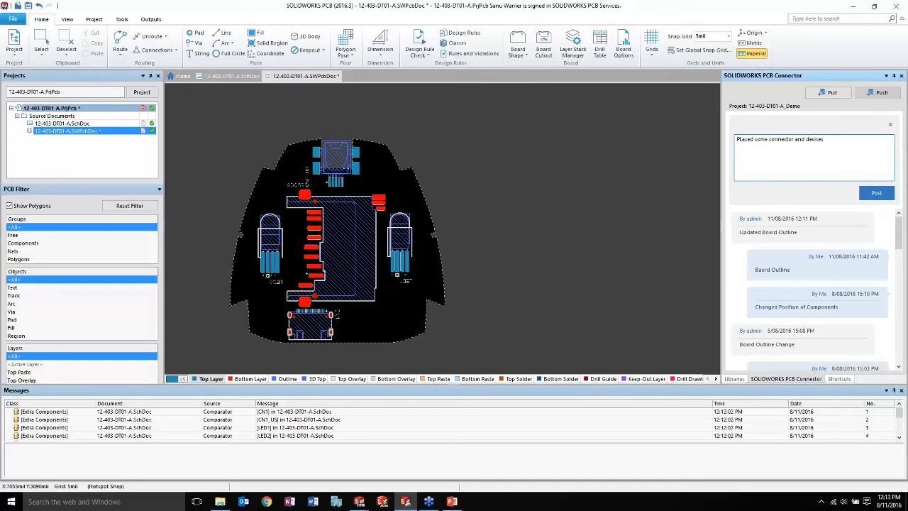
pyautogui.click(875, 193)
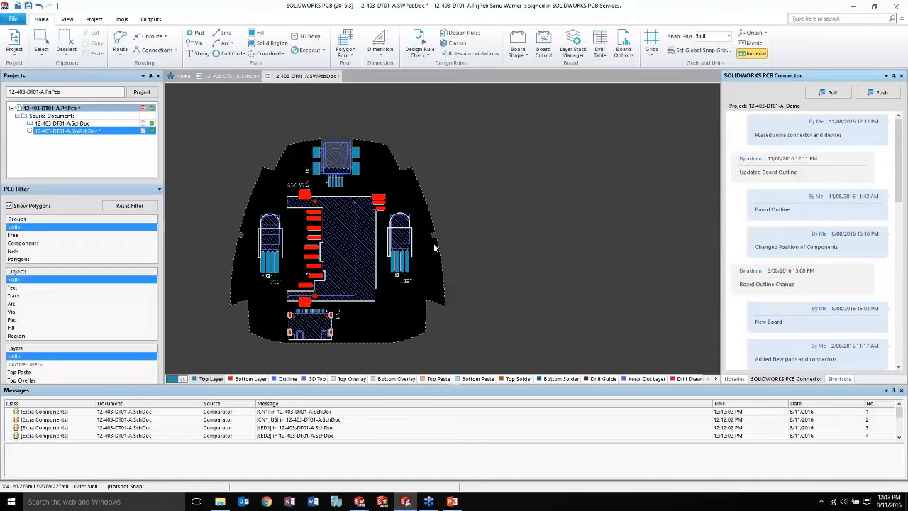
pyautogui.moveTo(369, 499)
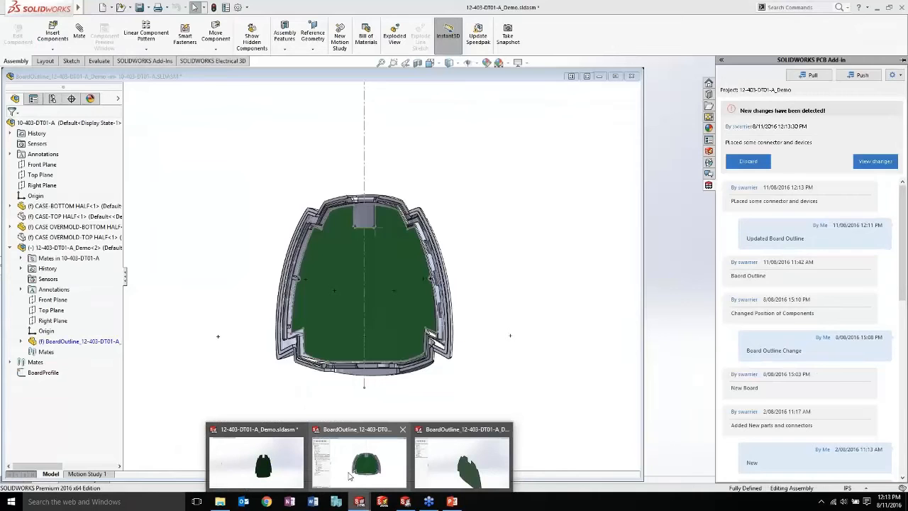
pyautogui.moveTo(441, 462)
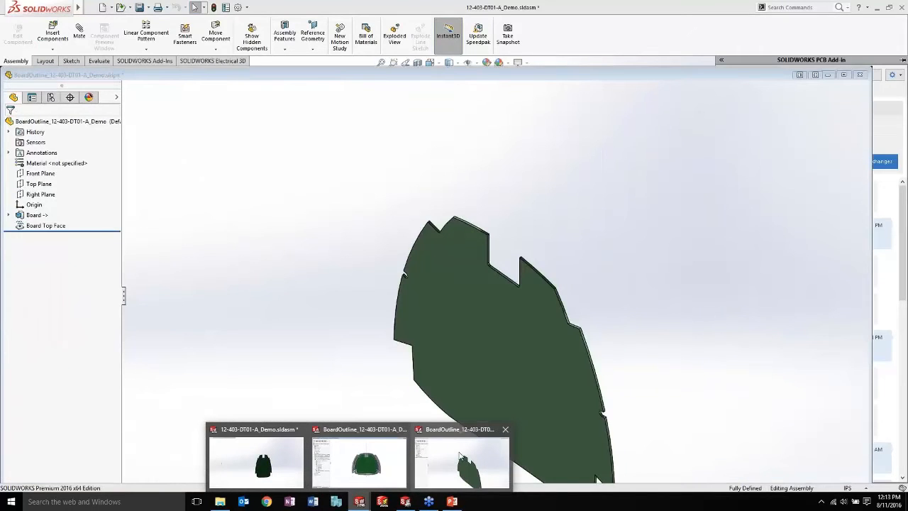
pyautogui.click(453, 455)
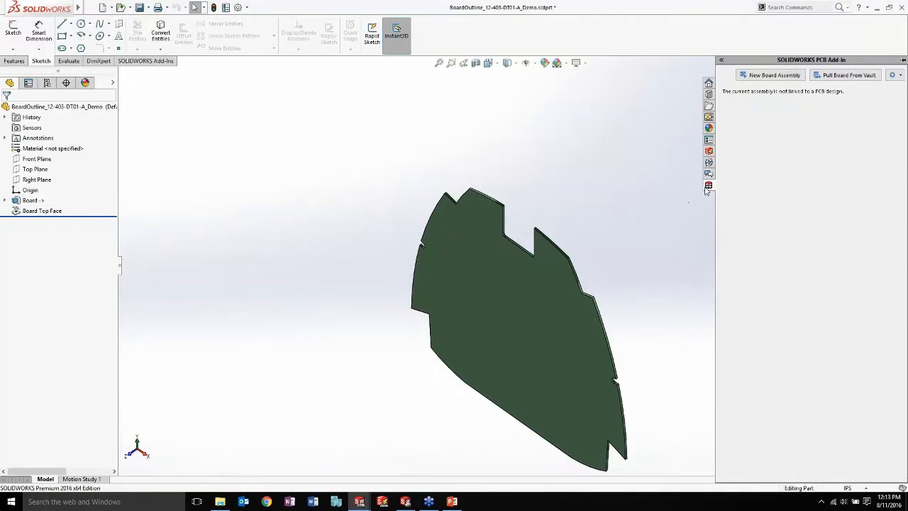
pyautogui.click(708, 174)
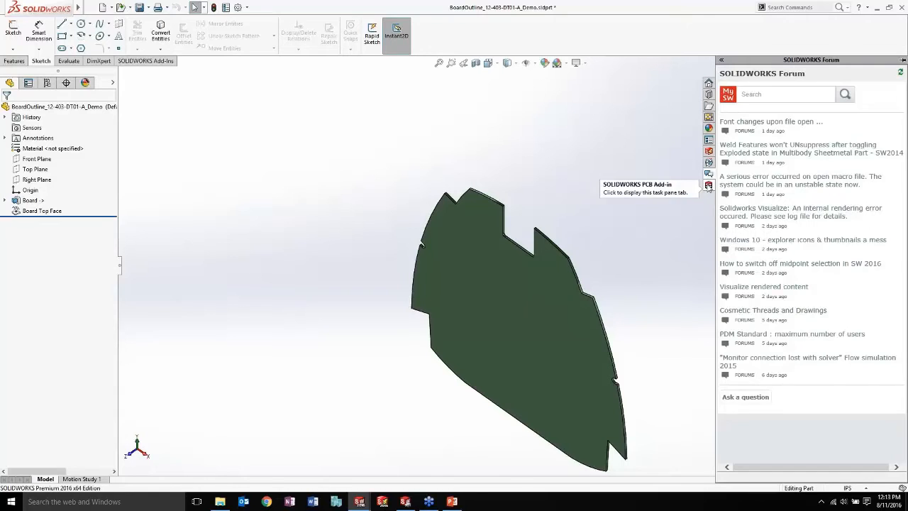
pyautogui.click(708, 186)
pyautogui.hotkey('alt', 'Tab')
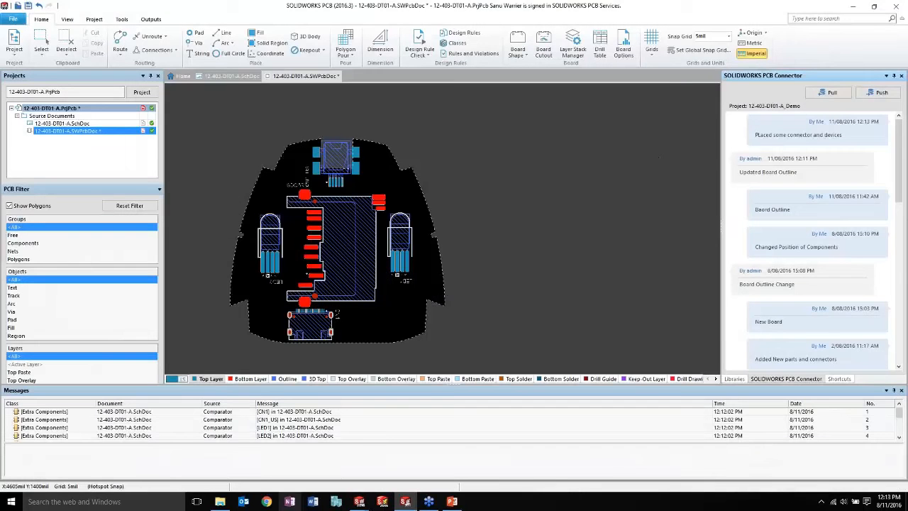
# - Switch to the 12-403-DT01-A_Demo assembly in SOLIDWORKS, review the pushed changes and accept all five added components
pyautogui.moveTo(365, 503)
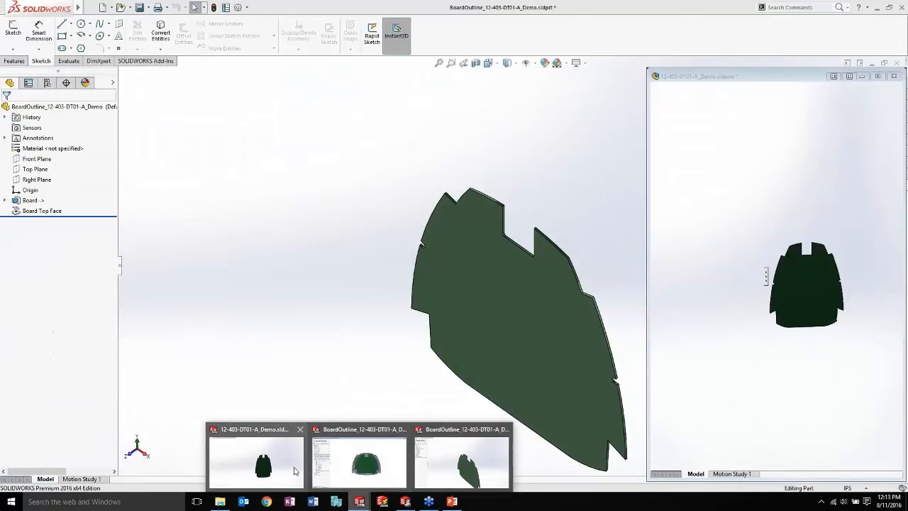
pyautogui.click(295, 471)
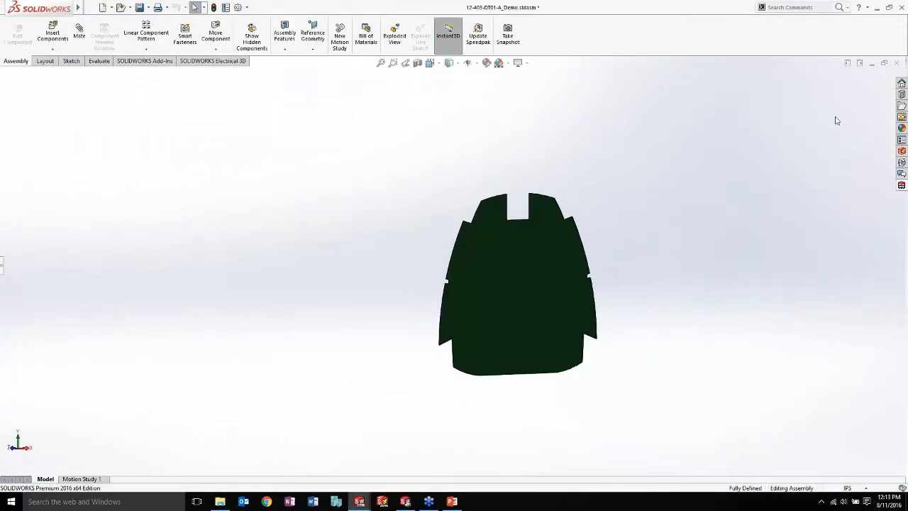
pyautogui.click(902, 185)
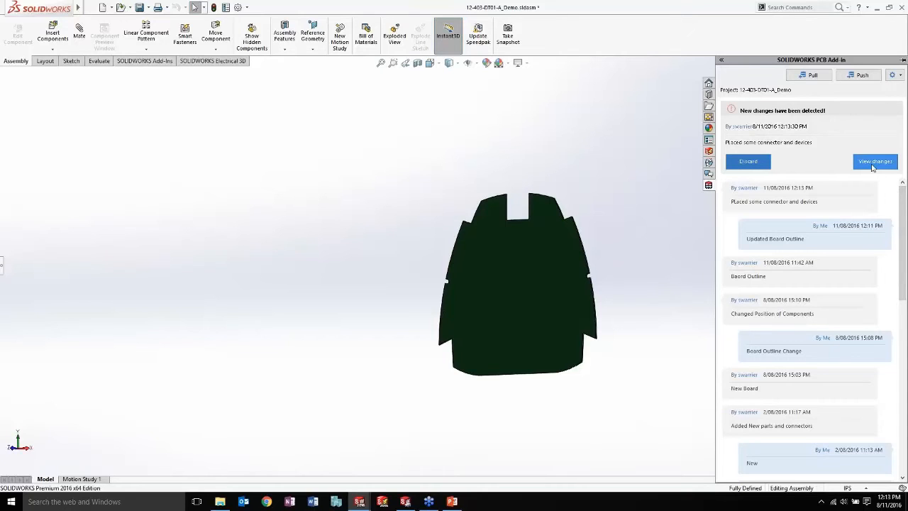
pyautogui.click(872, 165)
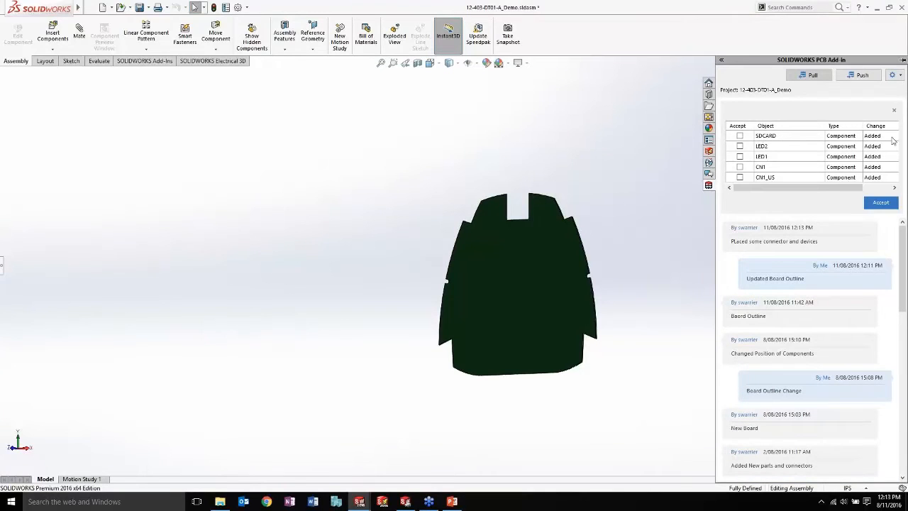
pyautogui.rightClick(743, 136)
pyautogui.click(752, 141)
pyautogui.click(880, 203)
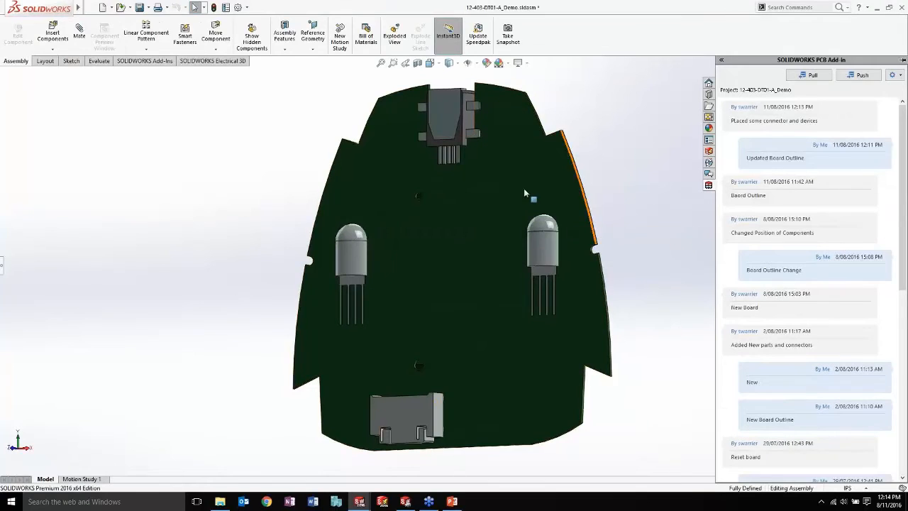
# - Inspect the components on both faces of the board in the 12-403-DT01-A_Demo assembly
pyautogui.scroll(4, 485, 248)
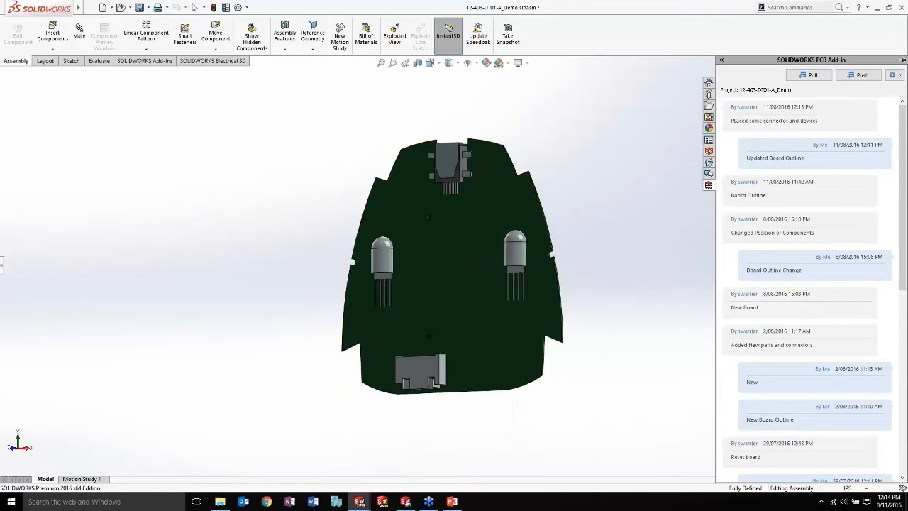
pyautogui.hotkey('ctrl', '2')
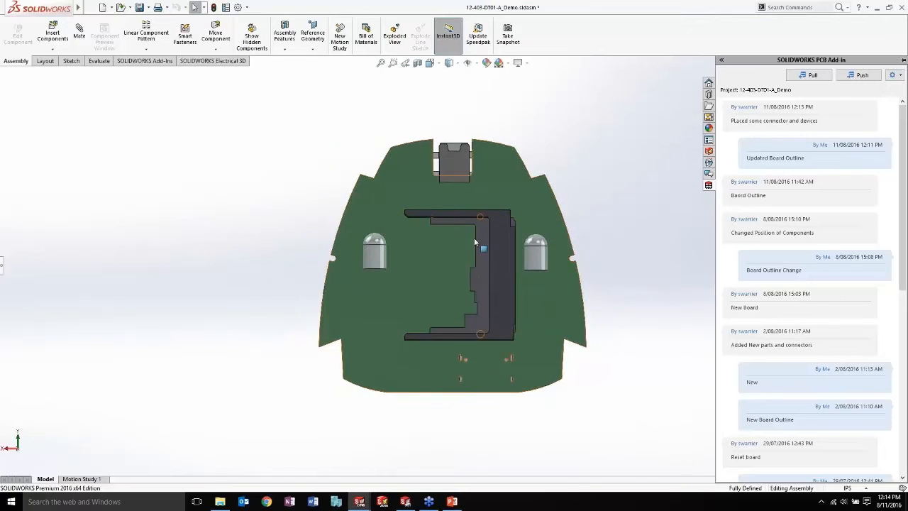
pyautogui.moveTo(469, 262); pyautogui.dragTo(656, 262, button='middle')
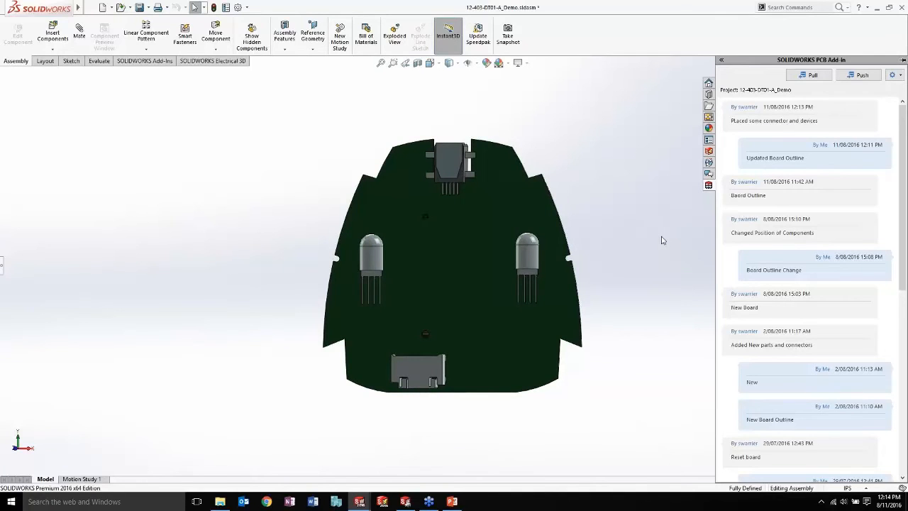
# - Switch to the 10-403-DT01-A enclosure assembly, check how the connectors fit the case, and finish editing the BoardOutline part
pyautogui.click(662, 240)
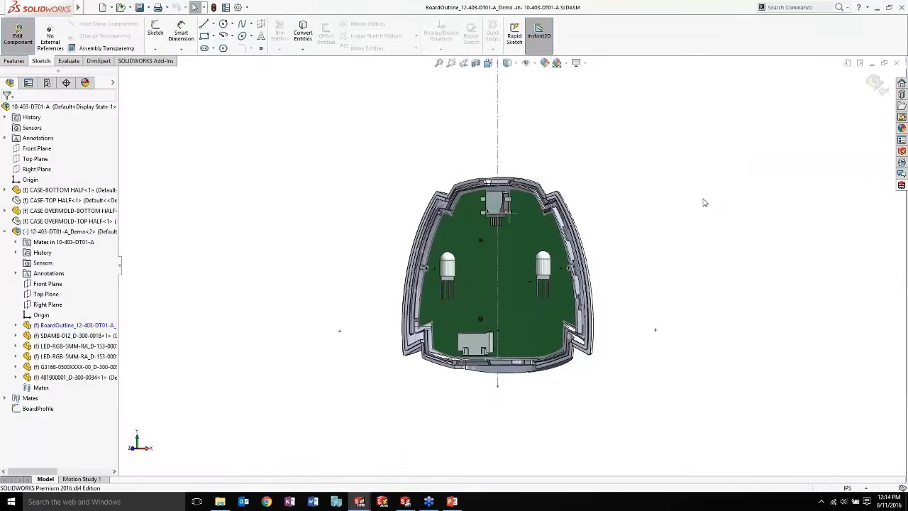
pyautogui.moveTo(593, 277)
pyautogui.mouseDown(button='middle')
pyautogui.moveTo(626, 263)
pyautogui.moveTo(531, 227)
pyautogui.moveTo(470, 263)
pyautogui.moveTo(602, 265)
pyautogui.mouseUp(button='middle')
pyautogui.scroll(-4, 602, 265)
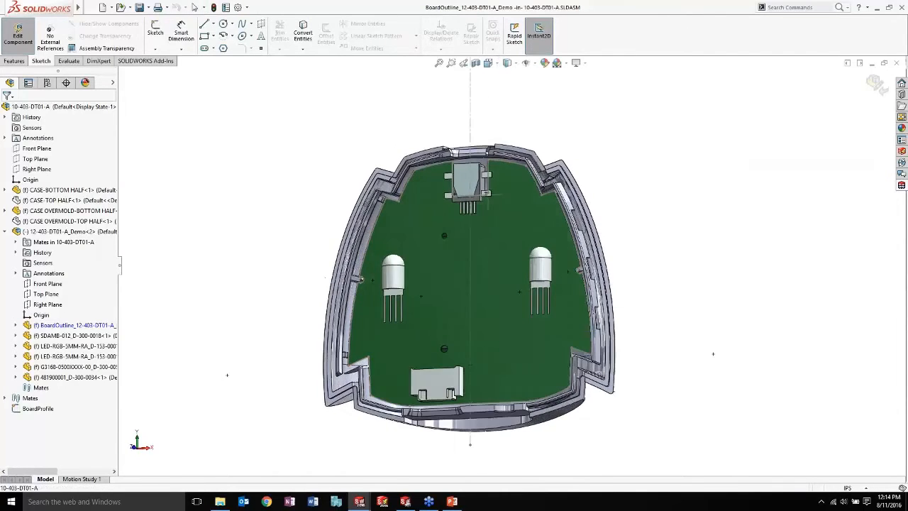
pyautogui.moveTo(397, 327); pyautogui.dragTo(357, 308, button='middle')
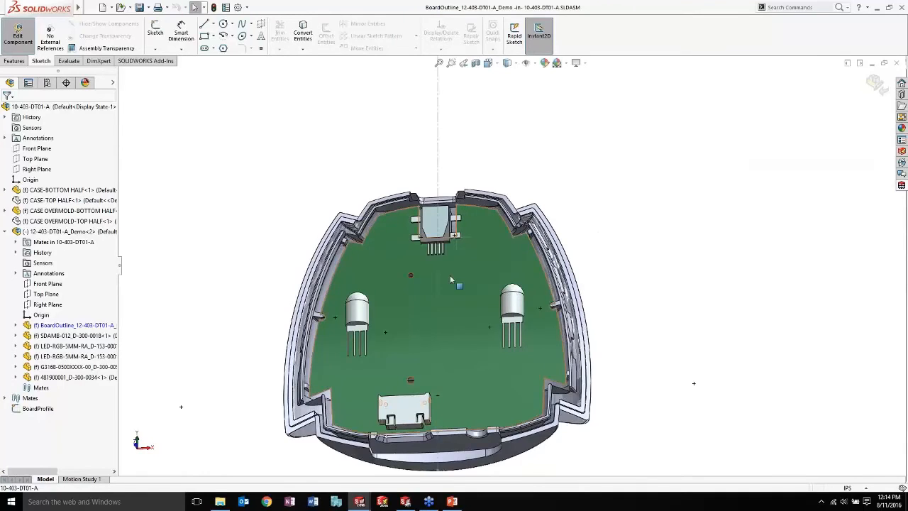
pyautogui.scroll(-5, 450, 276)
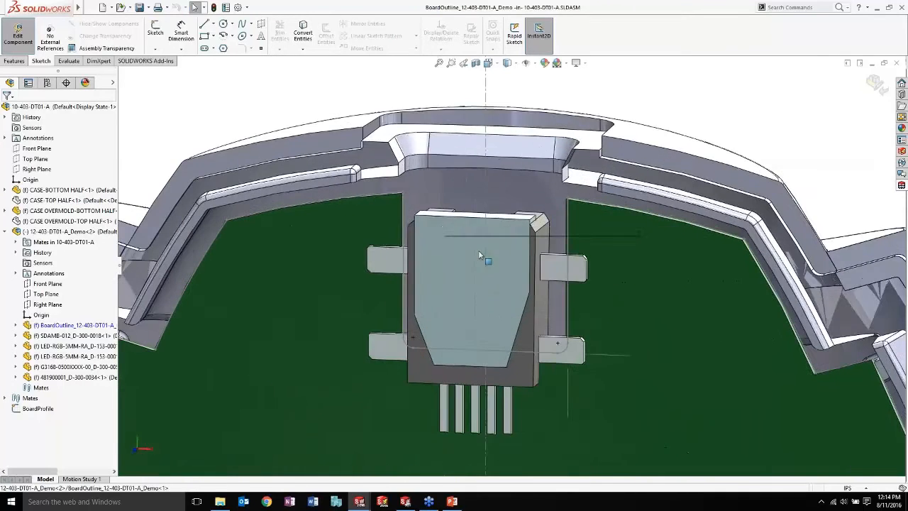
pyautogui.moveTo(470, 273); pyautogui.dragTo(480, 368, button='middle')
pyautogui.scroll(10, 542, 342)
pyautogui.scroll(-3, 511, 380)
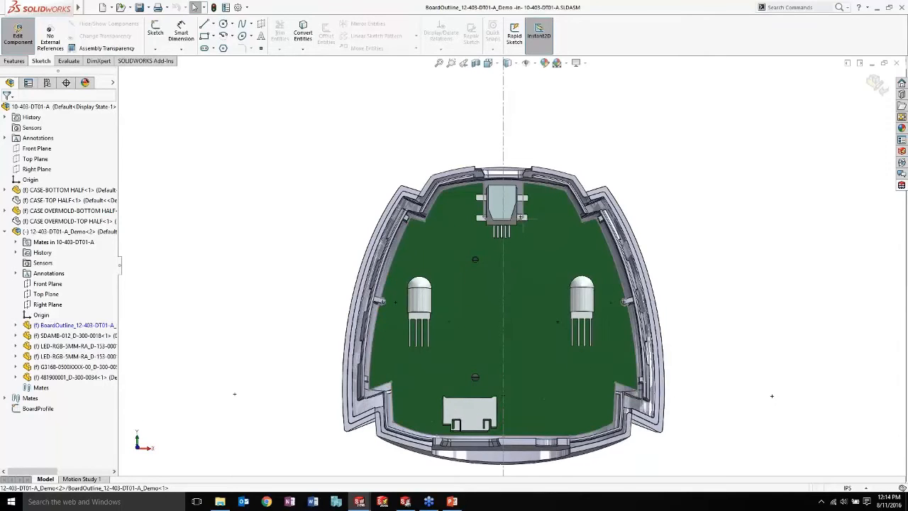
pyautogui.click(874, 84)
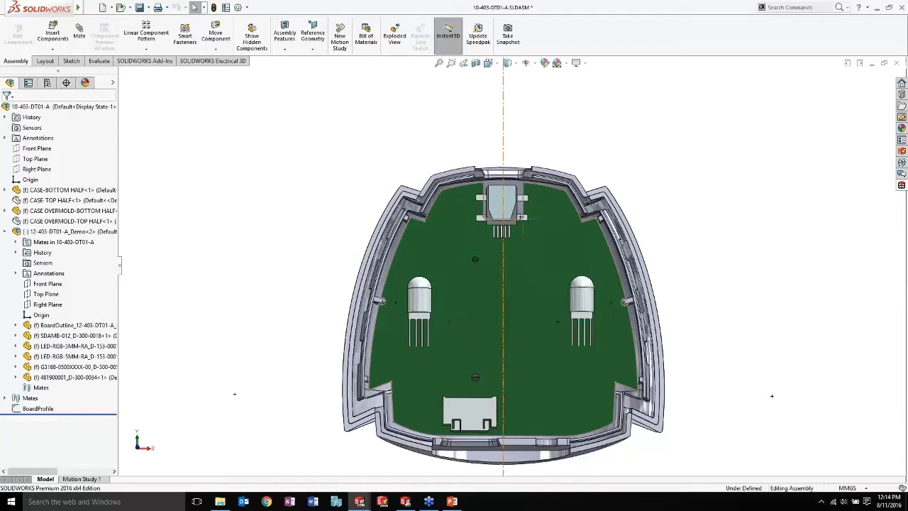
# - Switch to SOLIDWORKS PCB, save the board document 12-403-DT01-A.SWPcbDoc, and close both the board and schematic documents
pyautogui.moveTo(464, 503)
pyautogui.scroll(2, 543, 419)
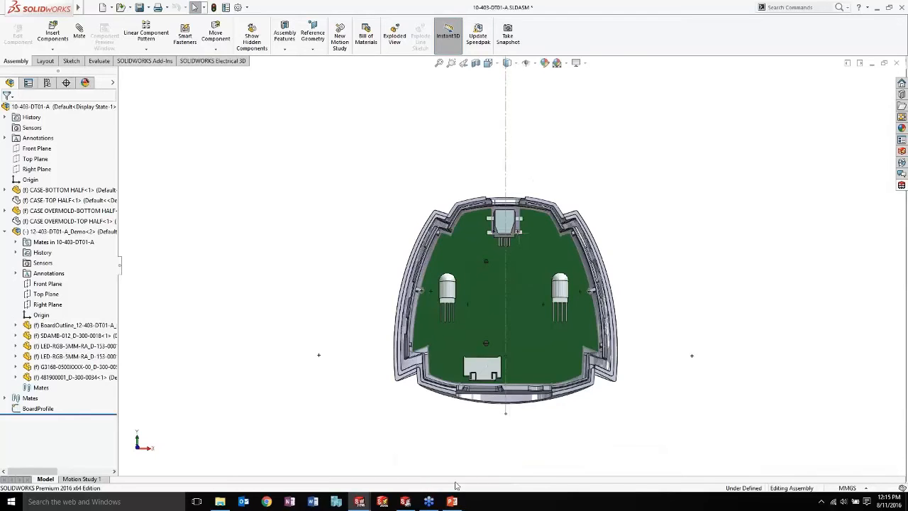
pyautogui.click(405, 502)
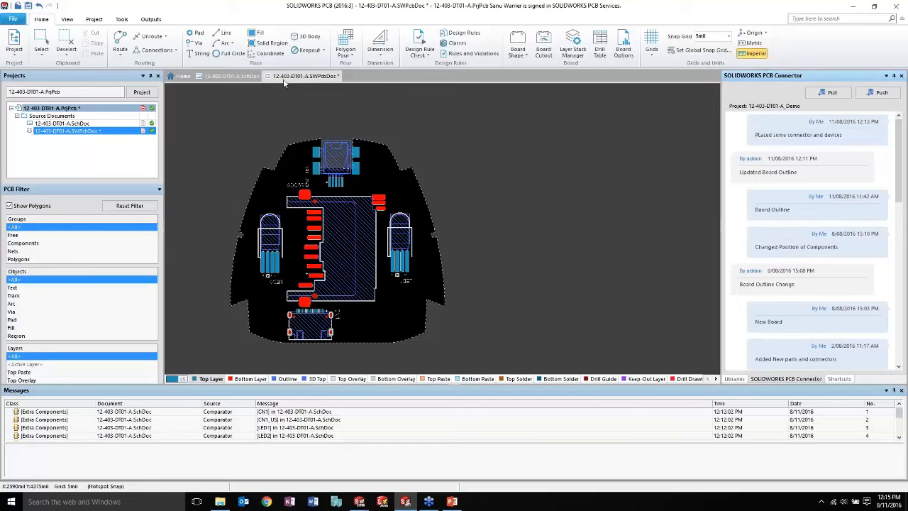
pyautogui.click(28, 5)
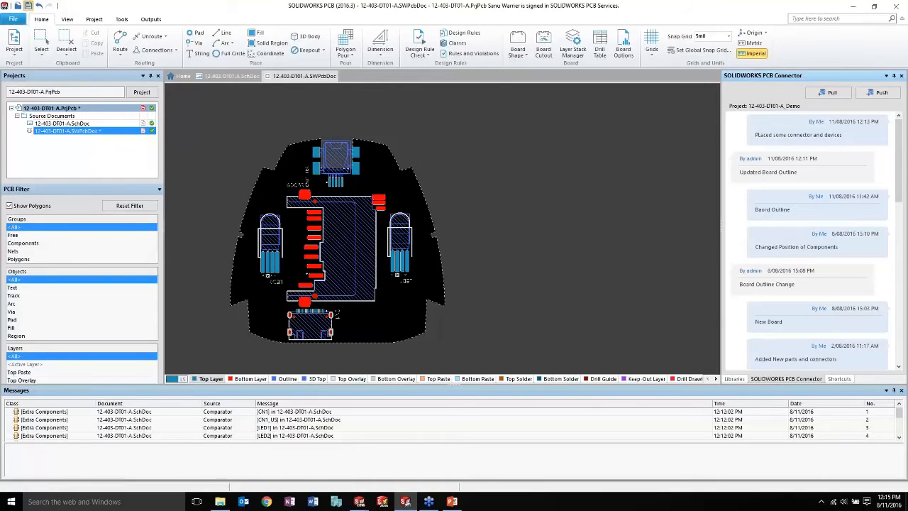
pyautogui.middleClick(302, 78)
pyautogui.middleClick(219, 78)
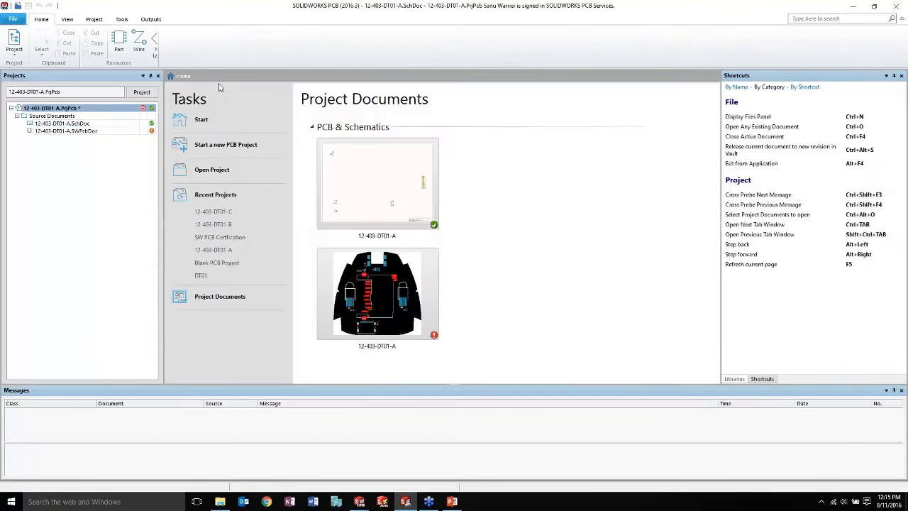
# - Close the 12-403-DT01-A project, saving the changes to 12-403-DT01-A.PrjPcb
pyautogui.rightClick(62, 116)
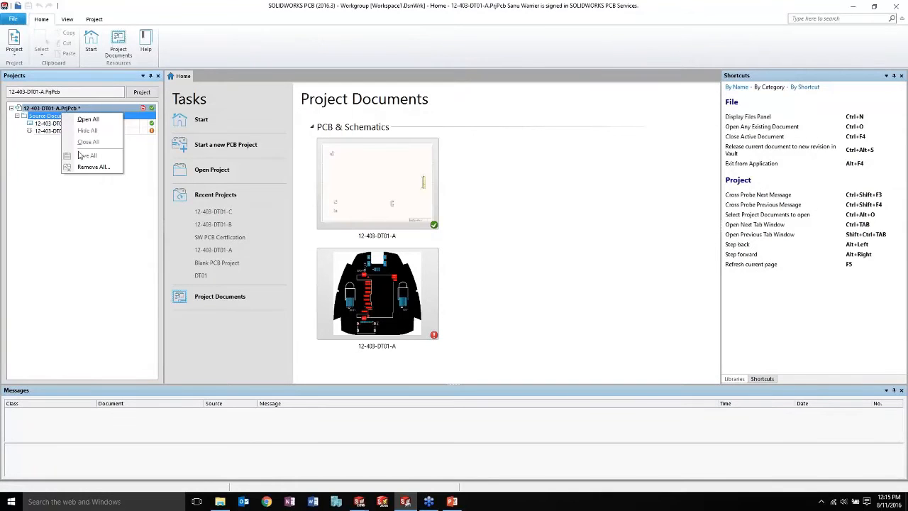
pyautogui.click(57, 108)
pyautogui.rightClick(62, 109)
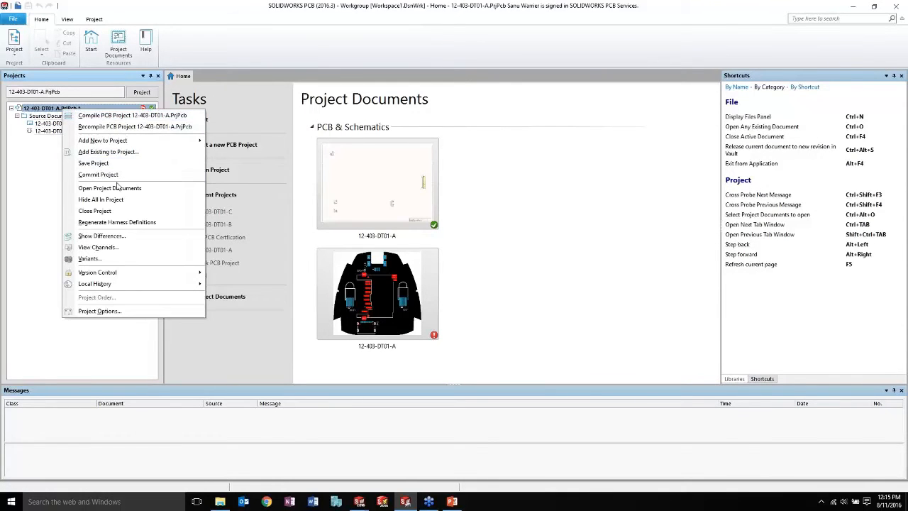
pyautogui.click(115, 210)
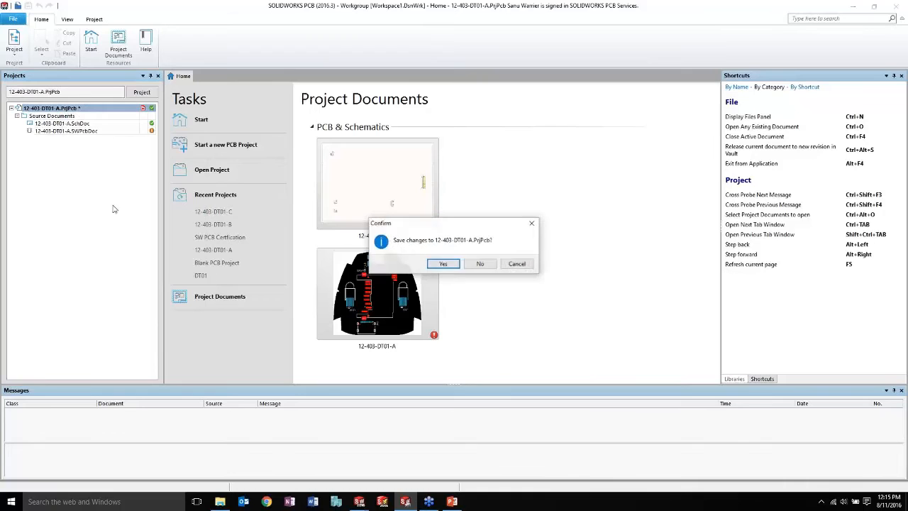
pyautogui.click(455, 265)
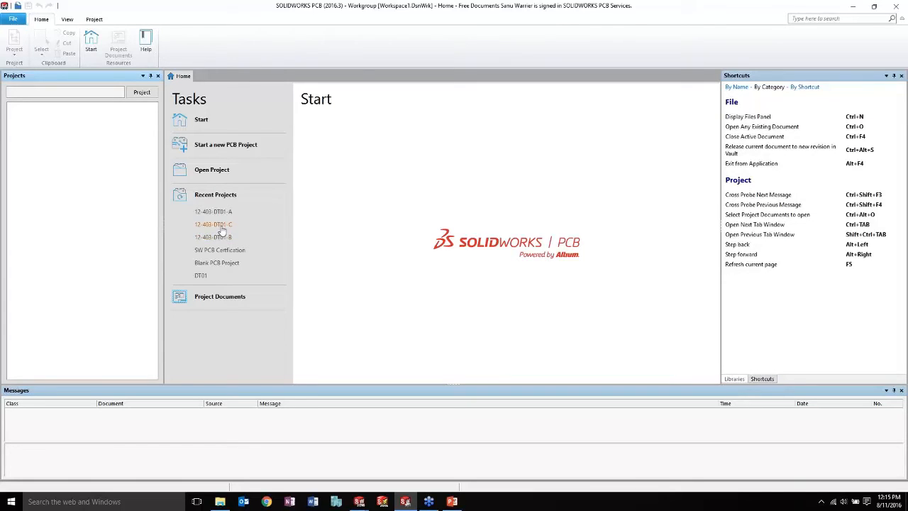
# - Open the recent project 12-403-DT01-B and its schematic 12-403-DT01-B.SchDoc, and locate the LED1 and LED2 symbols
pyautogui.click(219, 238)
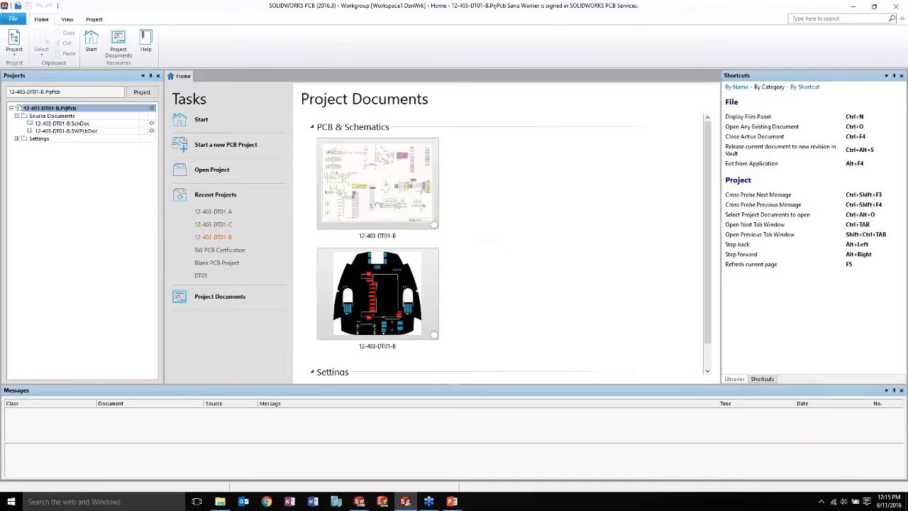
pyautogui.doubleClick(83, 125)
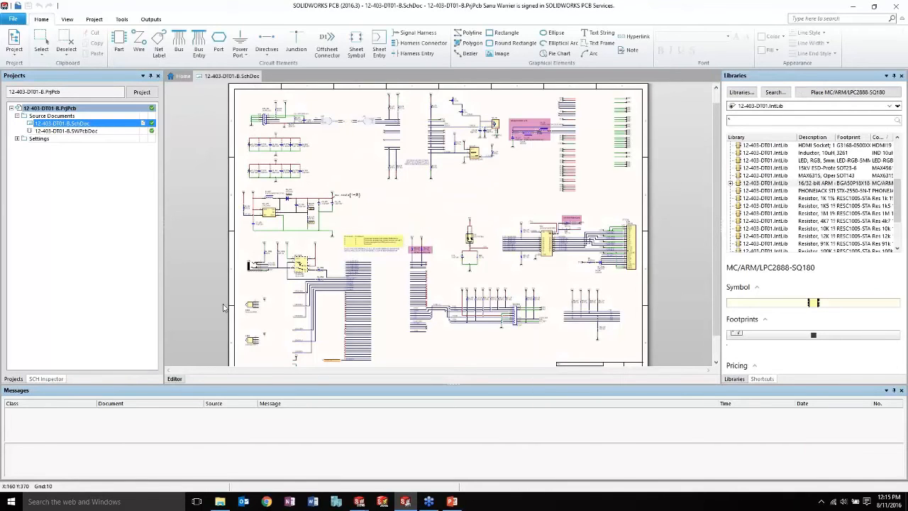
pyautogui.keyDown('ctrl'); pyautogui.scroll(4, 288, 325); pyautogui.keyUp('ctrl')
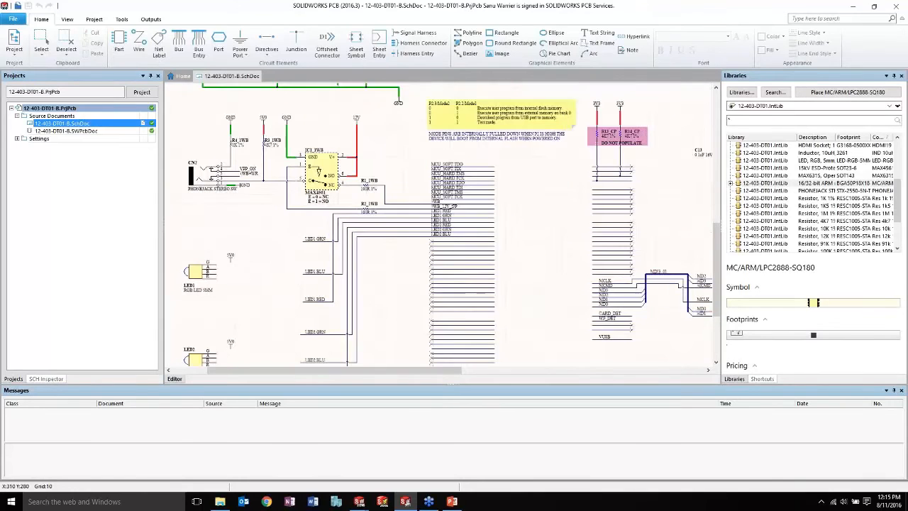
pyautogui.scroll(-1, 277, 317)
pyautogui.keyDown('ctrl'); pyautogui.scroll(-2, 235, 327); pyautogui.keyUp('ctrl')
pyautogui.keyDown('ctrl'); pyautogui.scroll(3, 236, 324); pyautogui.keyUp('ctrl')
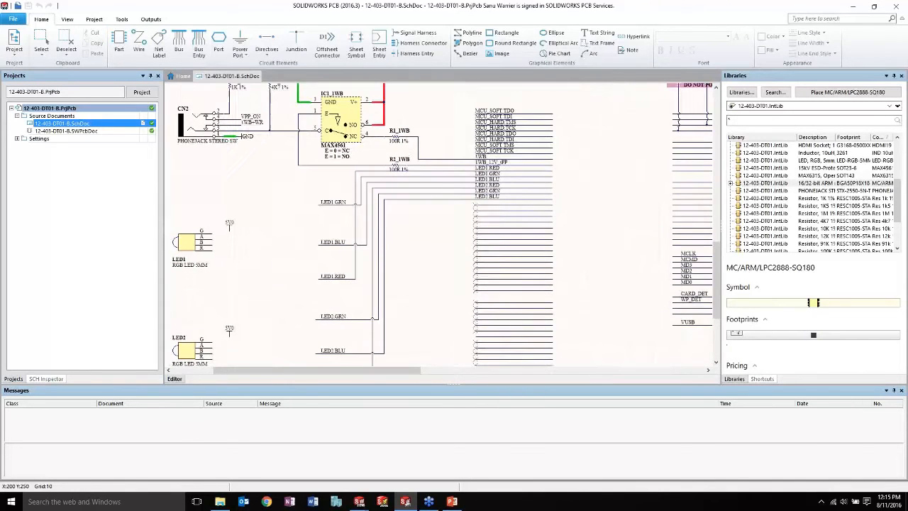
pyautogui.moveTo(249, 307); pyautogui.dragTo(326, 260, button='right')
# - Wire pin G of LED1 to the LED1.GRN net and pin A to the 5V0 power port above it
pyautogui.keyDown('ctrl'); pyautogui.scroll(1, 308, 225); pyautogui.keyUp('ctrl')
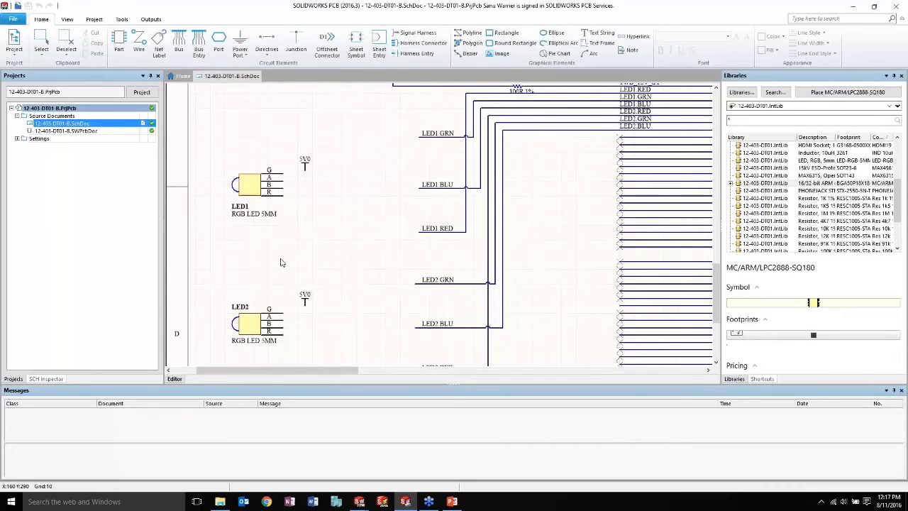
pyautogui.scroll(-1, 281, 263)
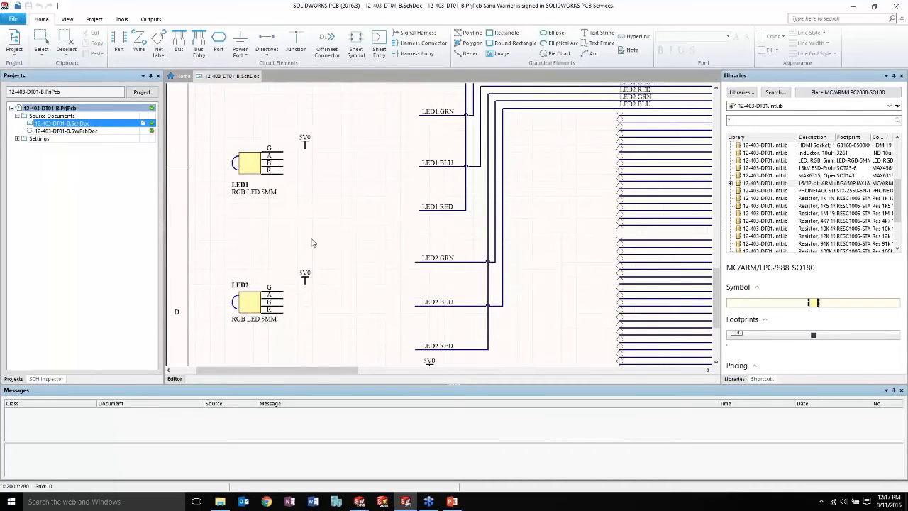
pyautogui.keyDown('ctrl'); pyautogui.scroll(3, 310, 244); pyautogui.keyUp('ctrl')
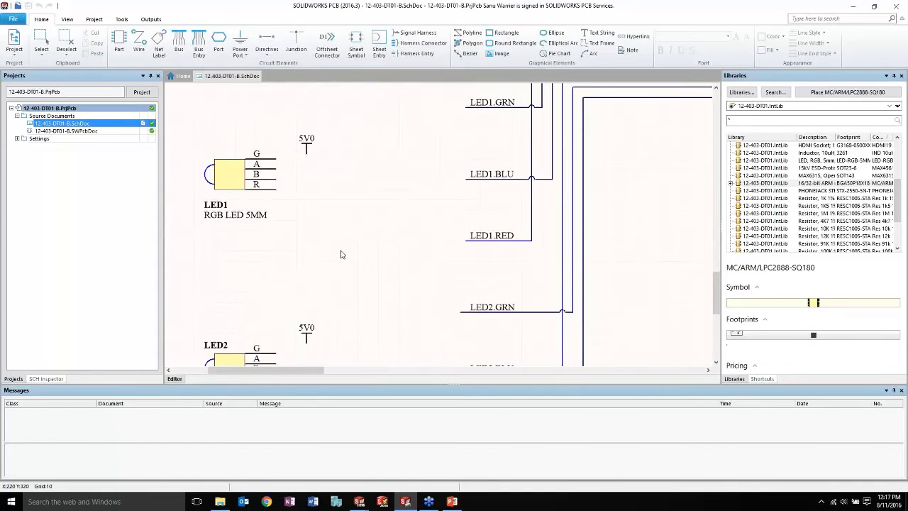
pyautogui.click(142, 47)
pyautogui.click(276, 159)
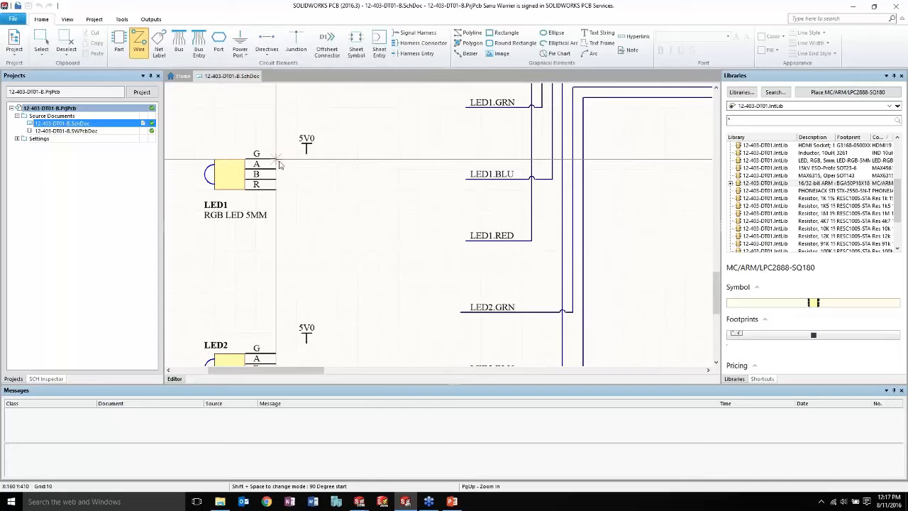
pyautogui.click(338, 159)
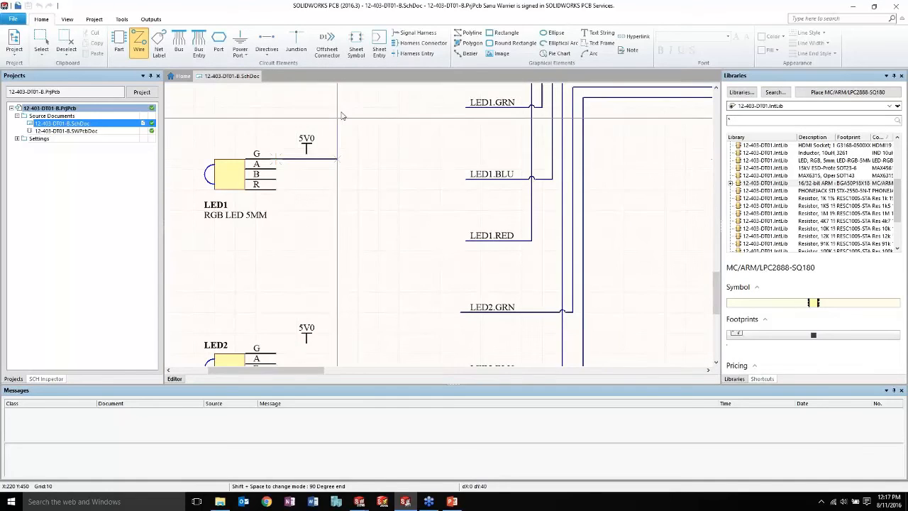
pyautogui.click(465, 107)
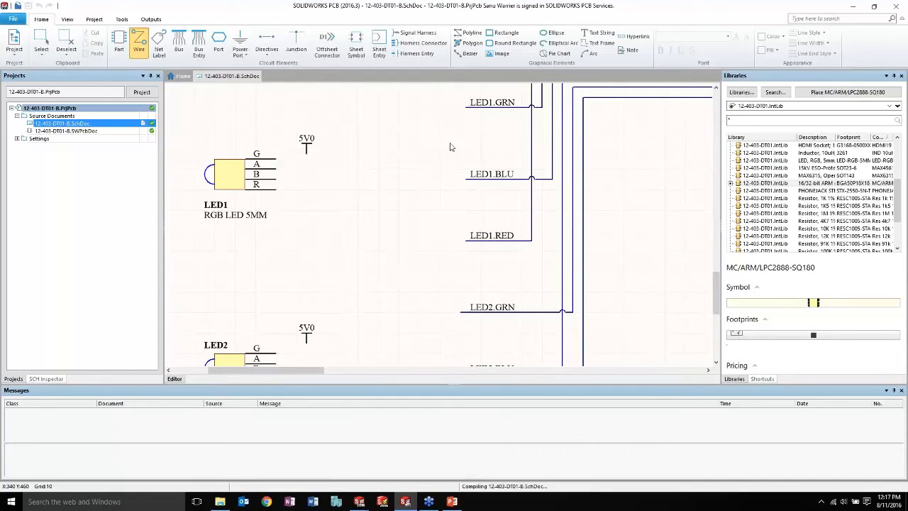
pyautogui.click(306, 169)
pyautogui.click(306, 150)
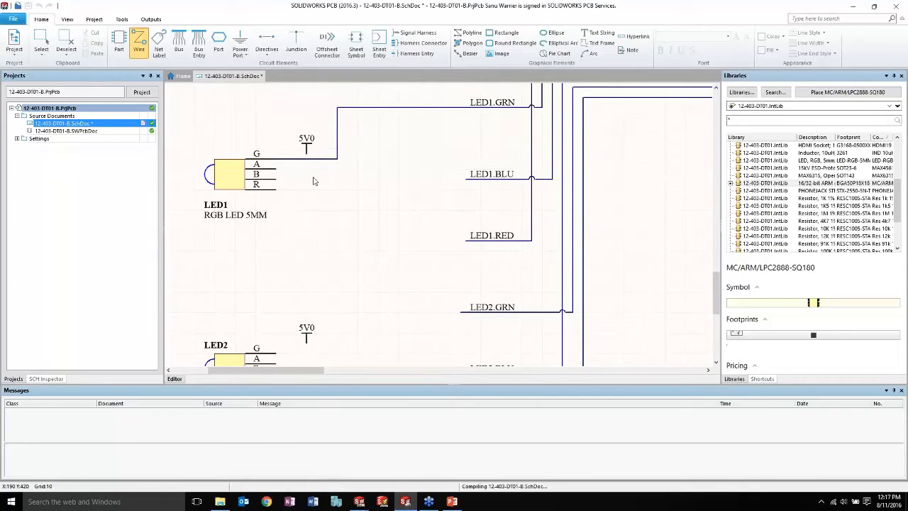
# - Wire pin B of LED1 to the LED1.BLU net and pin R to the LED1.RED net
pyautogui.click(275, 179)
pyautogui.click(466, 179)
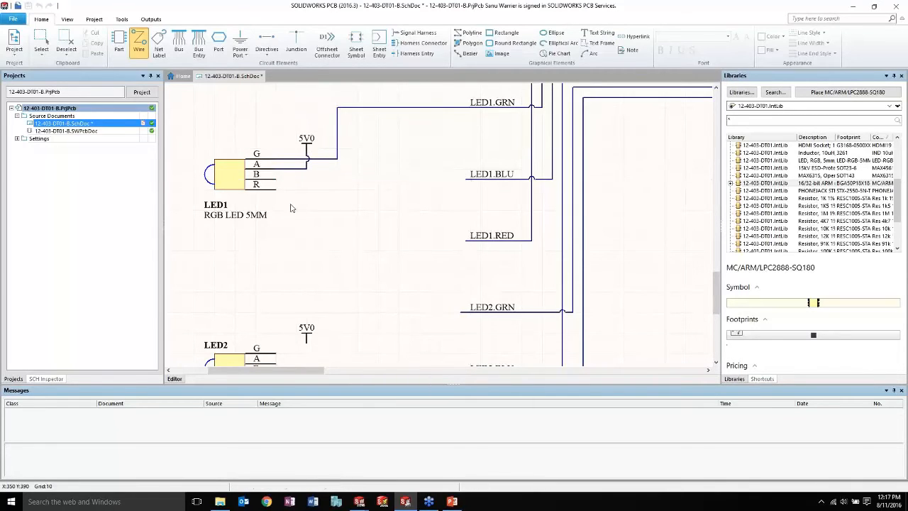
pyautogui.click(275, 189)
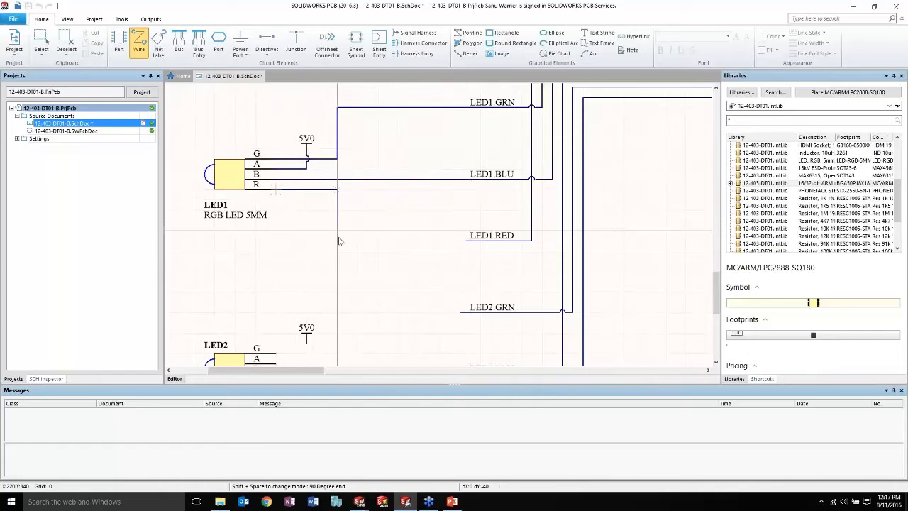
pyautogui.click(337, 241)
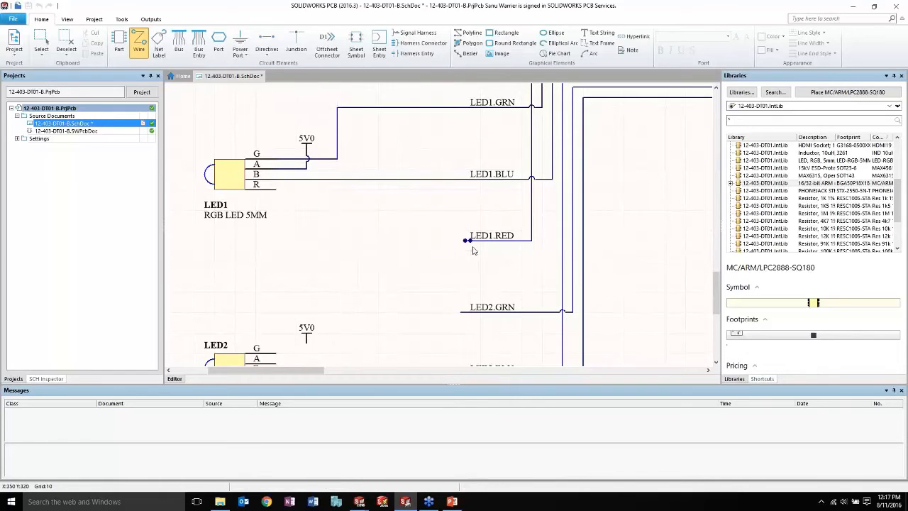
pyautogui.click(465, 241)
pyautogui.rightClick(425, 283)
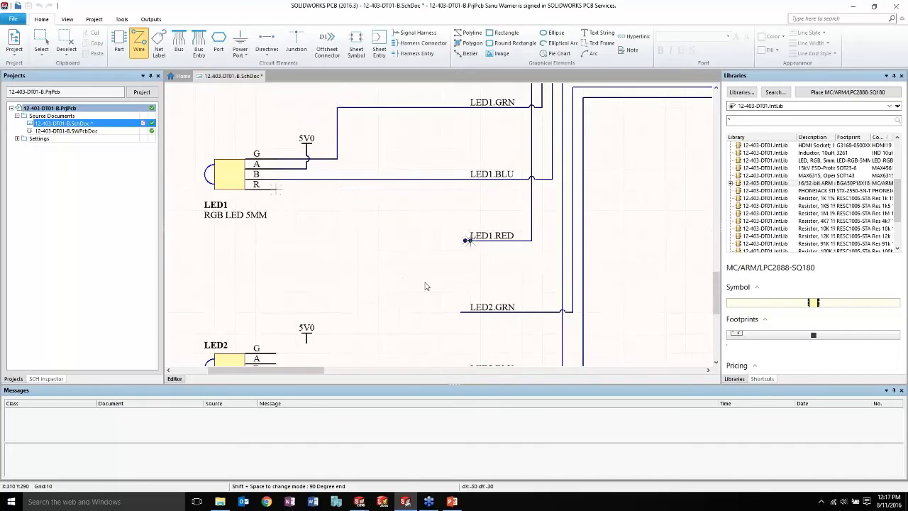
# - Wire pin G of LED2 to the LED2.GRN net and pin A to its 5V0 power port
pyautogui.scroll(-3, 347, 277)
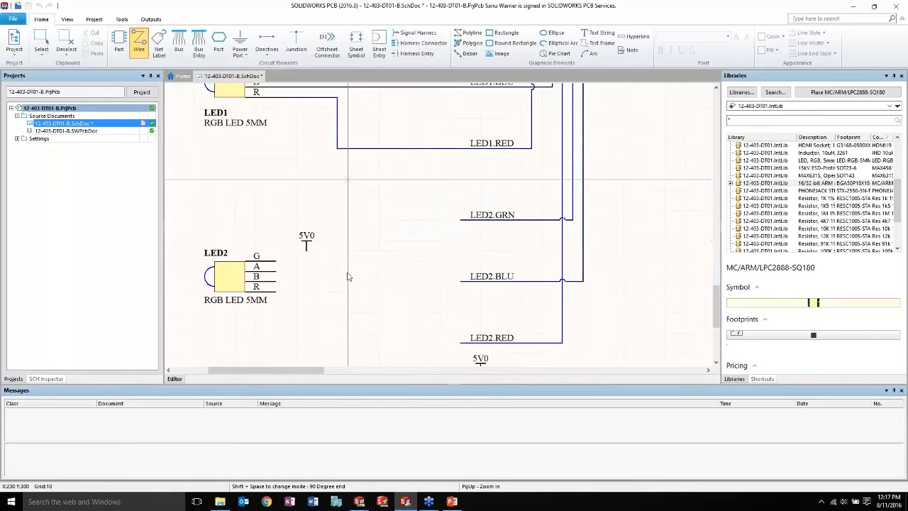
pyautogui.click(276, 260)
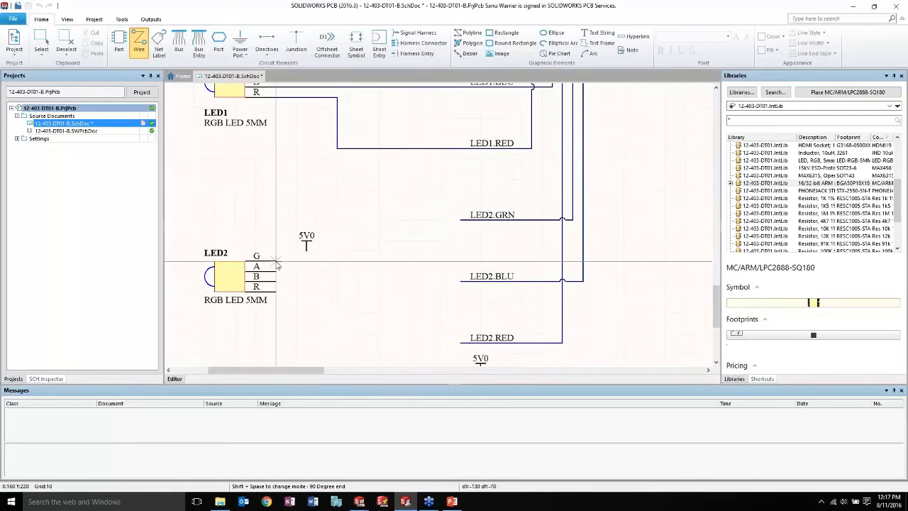
pyautogui.click(331, 223)
pyautogui.click(460, 220)
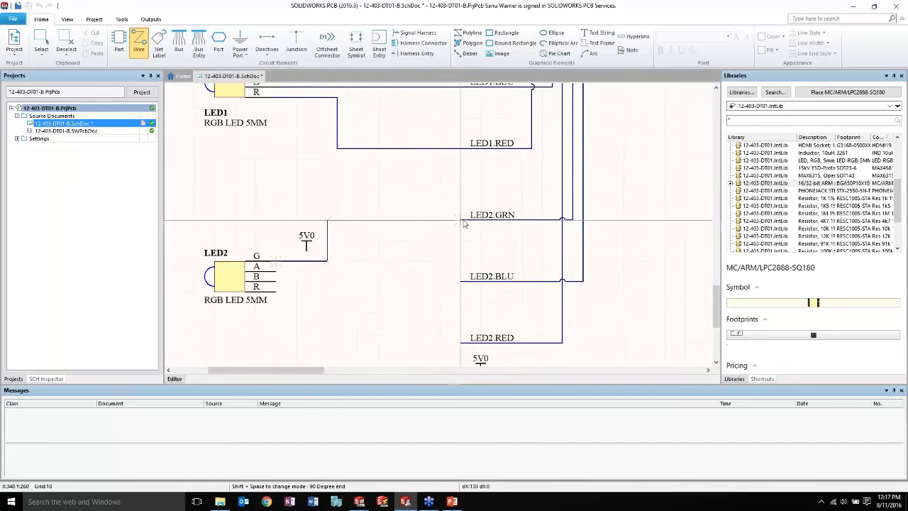
pyautogui.click(275, 266)
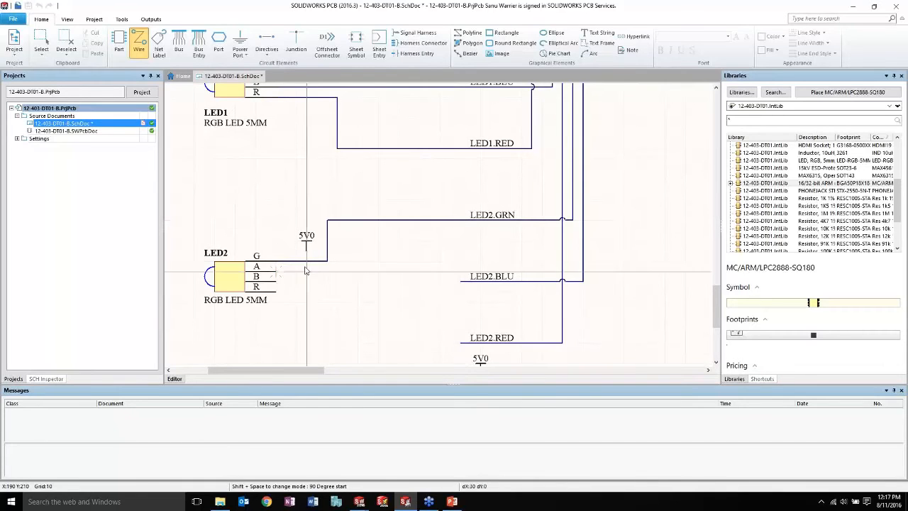
pyautogui.click(307, 243)
# - Wire pin B of LED2 to the LED2.BLU net and pin R to the LED2.RED net, and finish wiring
pyautogui.click(275, 281)
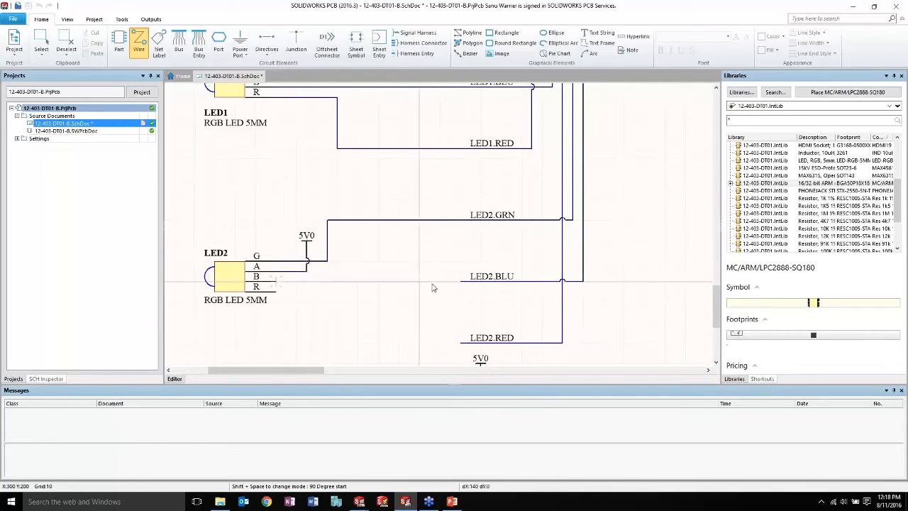
pyautogui.click(460, 281)
pyautogui.click(275, 292)
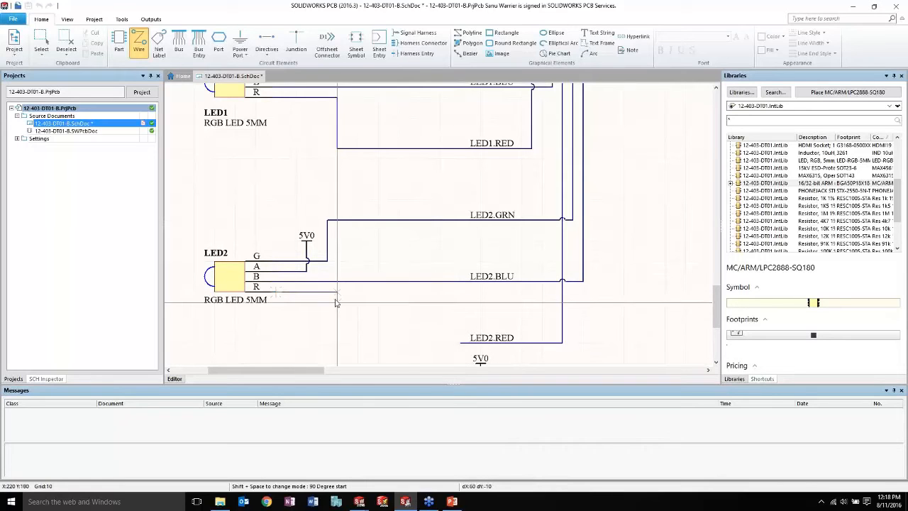
pyautogui.click(328, 301)
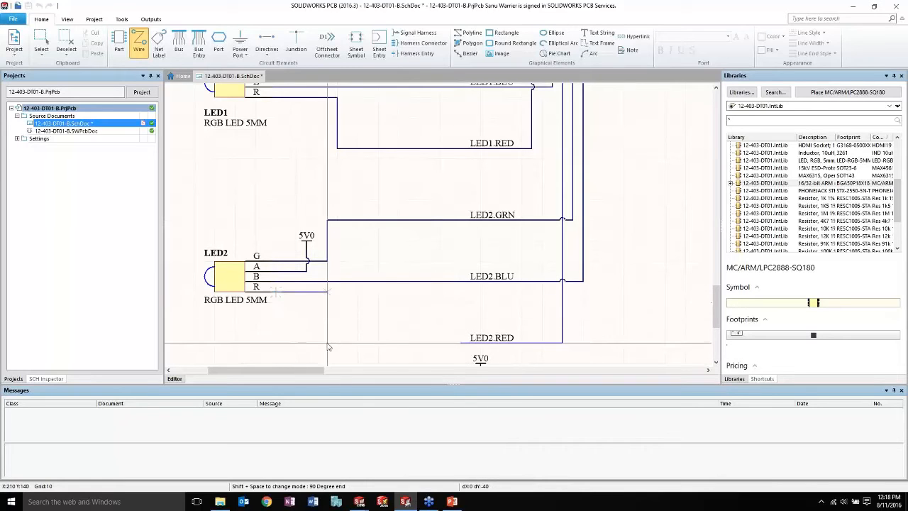
pyautogui.click(461, 343)
pyautogui.rightClick(615, 307)
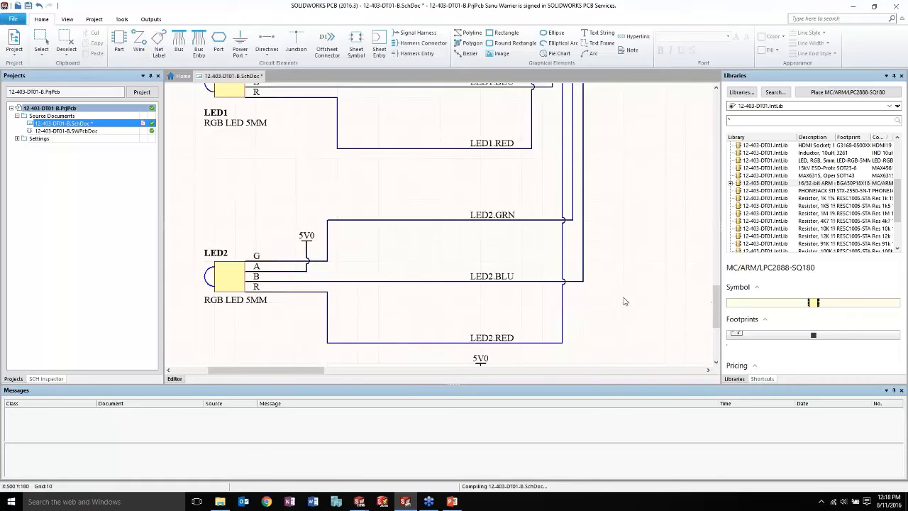
pyautogui.scroll(1, 624, 288)
pyautogui.keyDown('ctrl'); pyautogui.scroll(-1, 613, 277); pyautogui.keyUp('ctrl')
pyautogui.keyDown('ctrl'); pyautogui.scroll(-1, 614, 278); pyautogui.keyUp('ctrl')
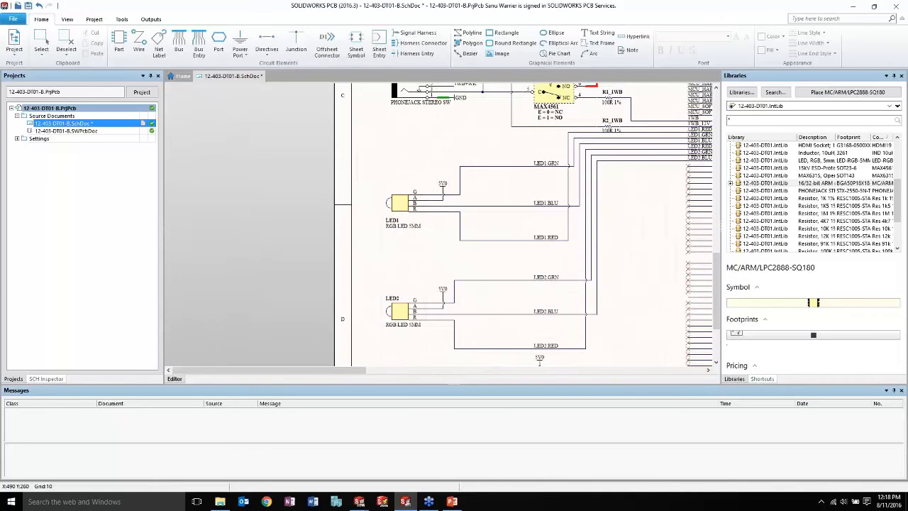
pyautogui.moveTo(905, 217); pyautogui.dragTo(904, 180)
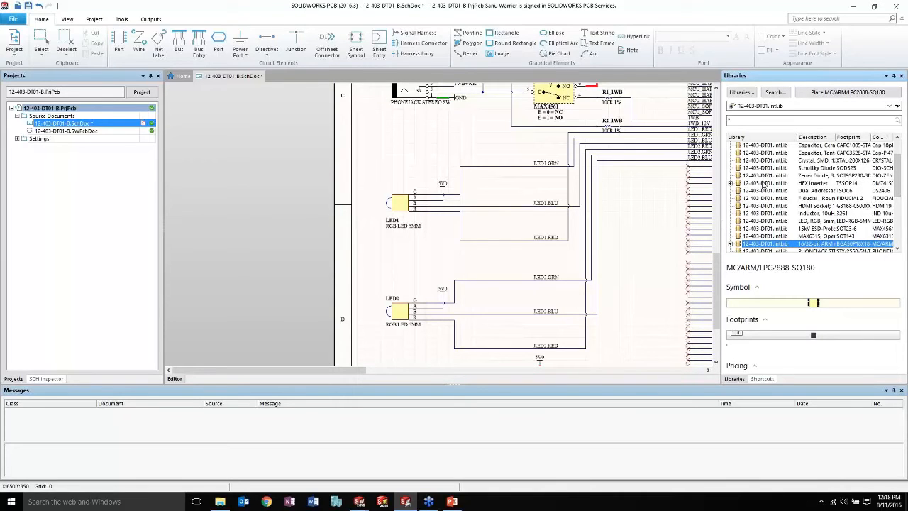
pyautogui.click(762, 183)
pyautogui.rightClick(762, 183)
pyautogui.click(780, 204)
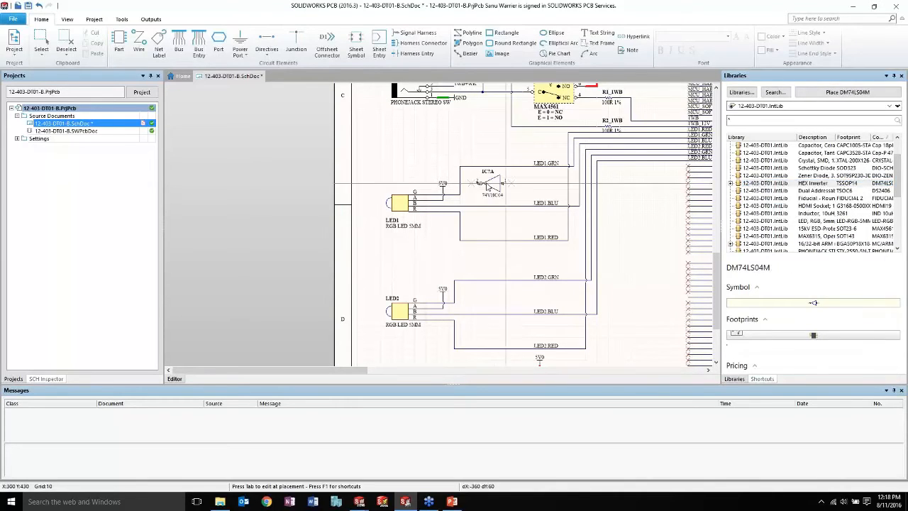
pyautogui.press('Escape')
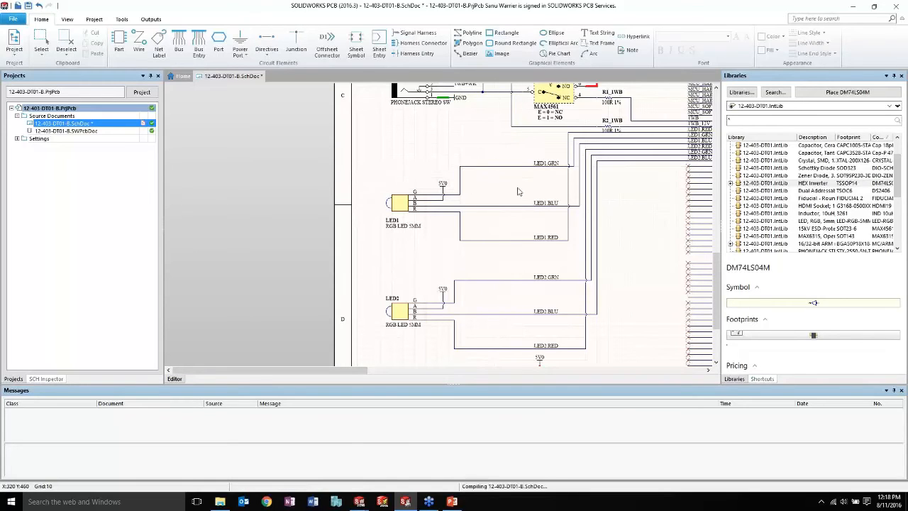
# - Place a HEX inverter part on each of the LED1.GRN, LED1.BLU and LED1.RED nets, in line with the wires
pyautogui.click(520, 164)
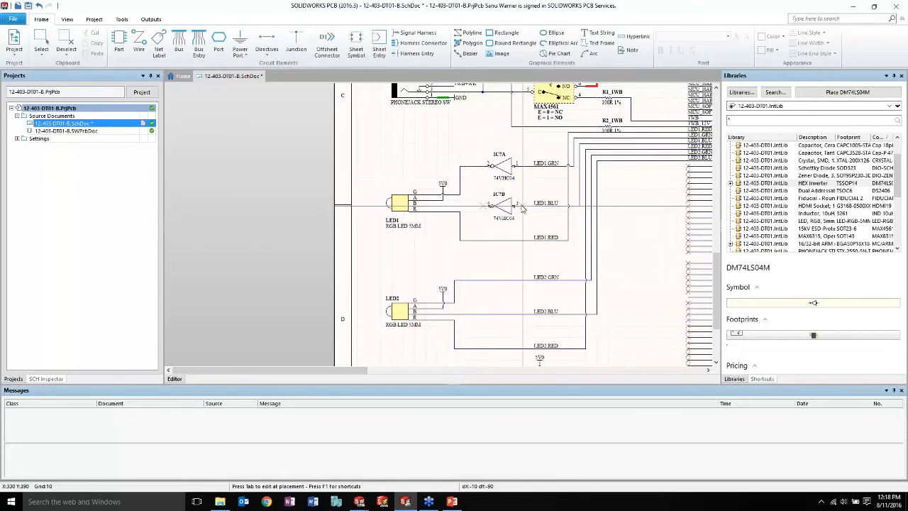
pyautogui.click(521, 205)
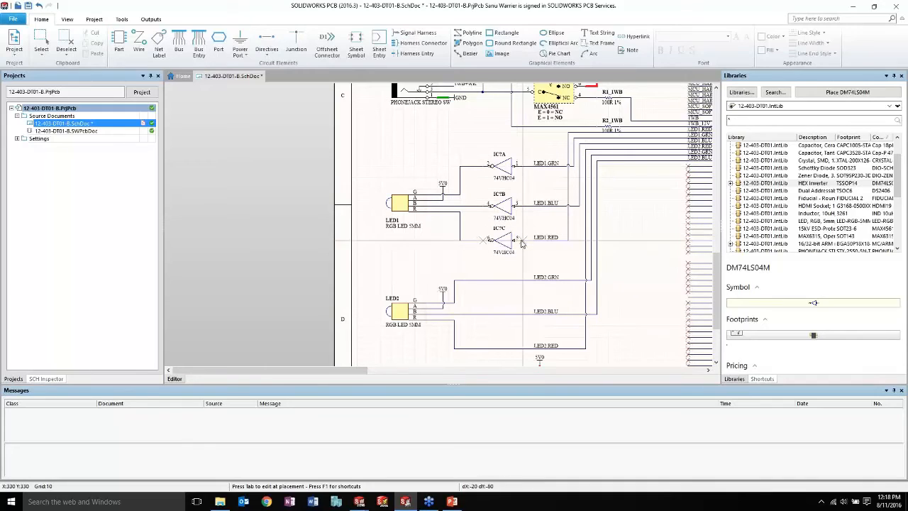
pyautogui.click(521, 240)
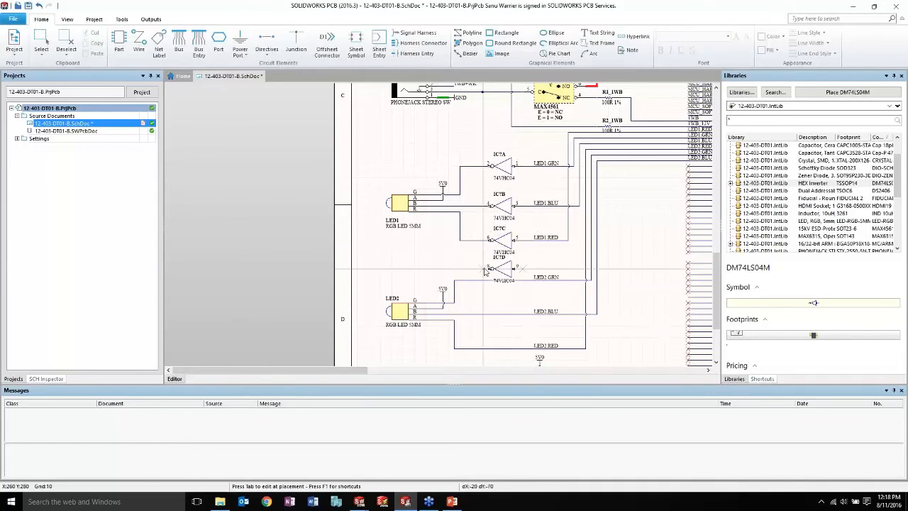
# - Place the three remaining inverter parts on the LED2.GRN, LED2.BLU and LED2.RED nets and end placement
pyautogui.click(491, 277)
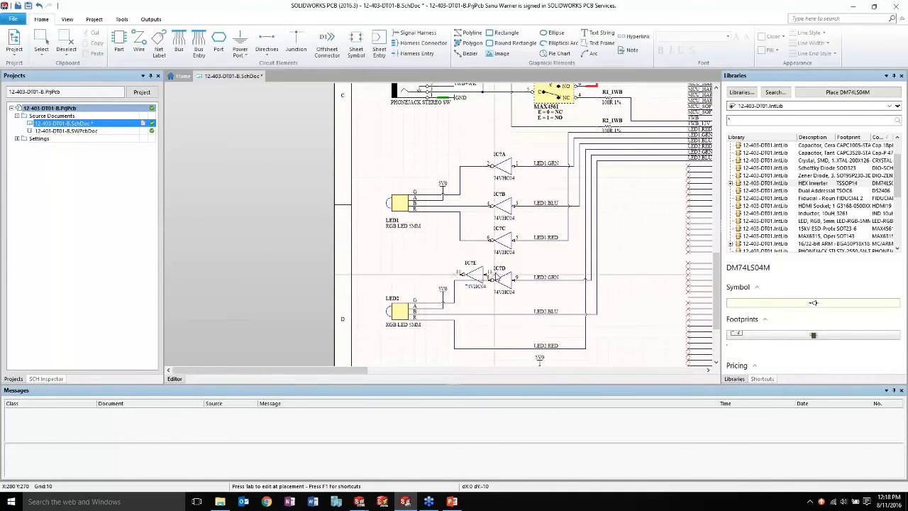
pyautogui.click(521, 312)
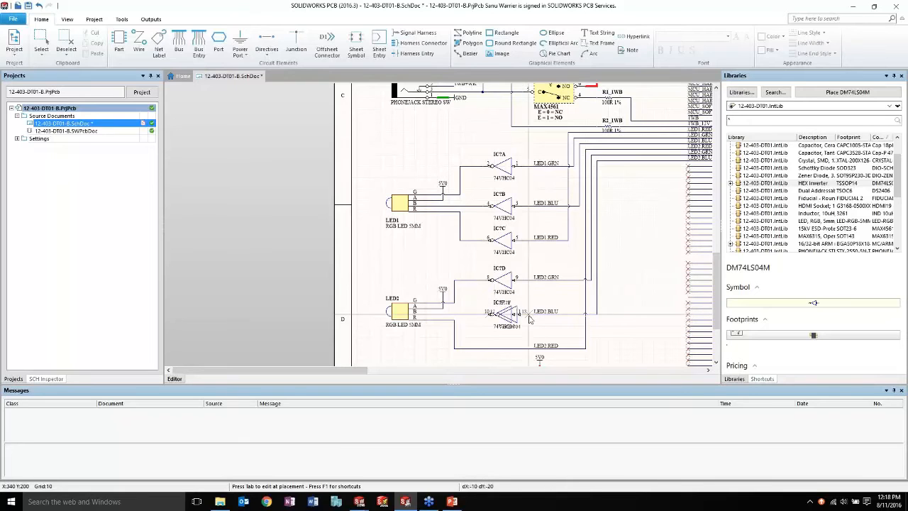
pyautogui.click(525, 346)
pyautogui.scroll(-2, 532, 340)
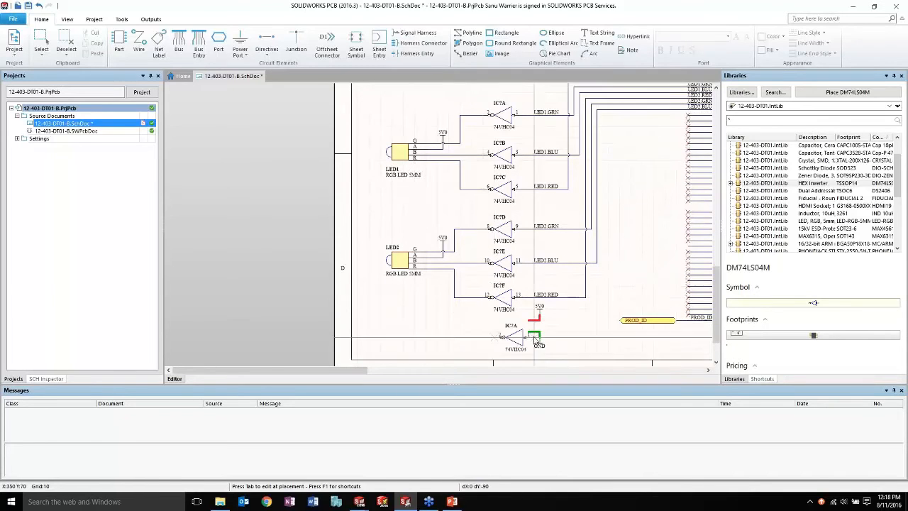
pyautogui.press('Escape')
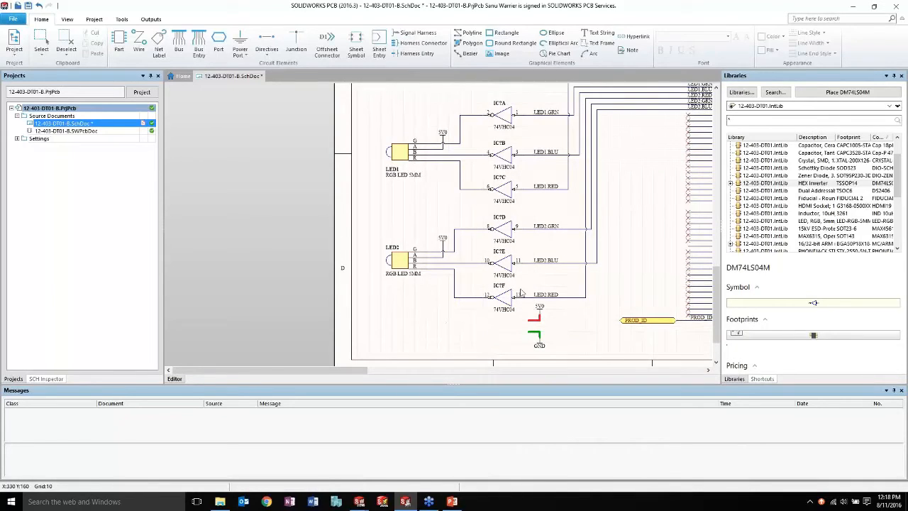
# - Show the hidden power pins 7 (GND) and 14 (VCC) on the inverter part in the LED2.RED net
pyautogui.doubleClick(510, 302)
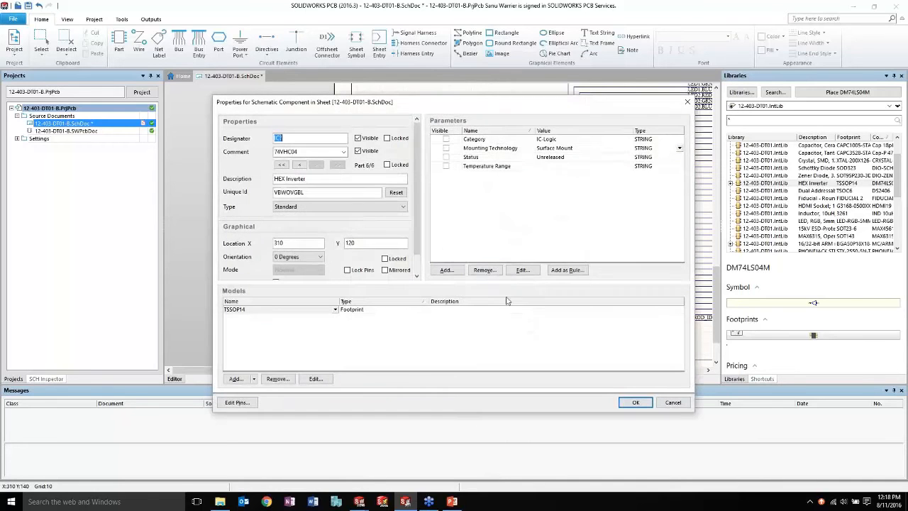
pyautogui.click(235, 401)
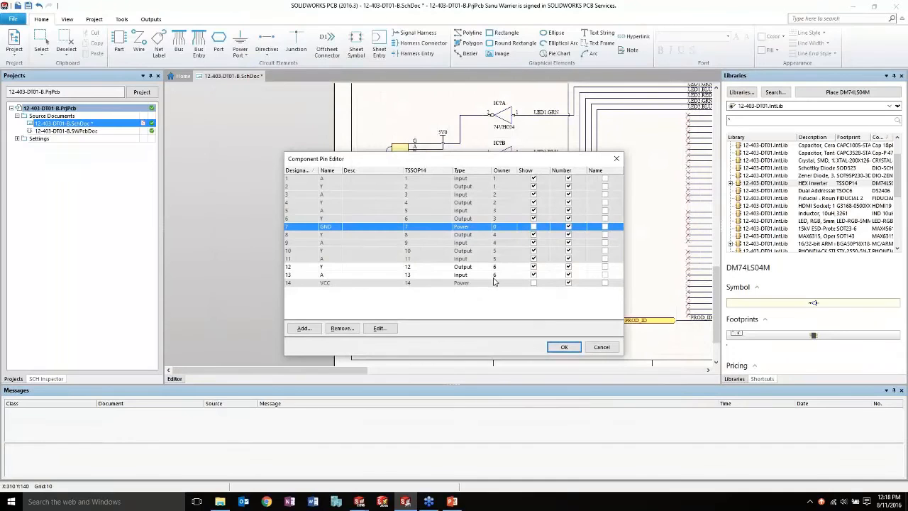
pyautogui.click(534, 225)
pyautogui.click(533, 282)
pyautogui.click(564, 346)
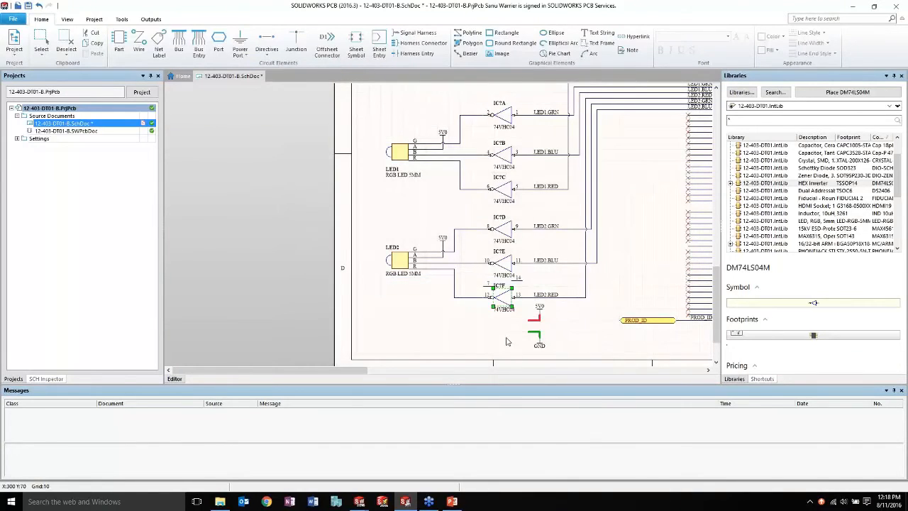
# - Move the inverter's pin 7 to the green GND wire below it and make its display name visible
pyautogui.scroll(-2, 508, 339)
pyautogui.keyDown('ctrl'); pyautogui.scroll(2, 517, 290); pyautogui.keyUp('ctrl')
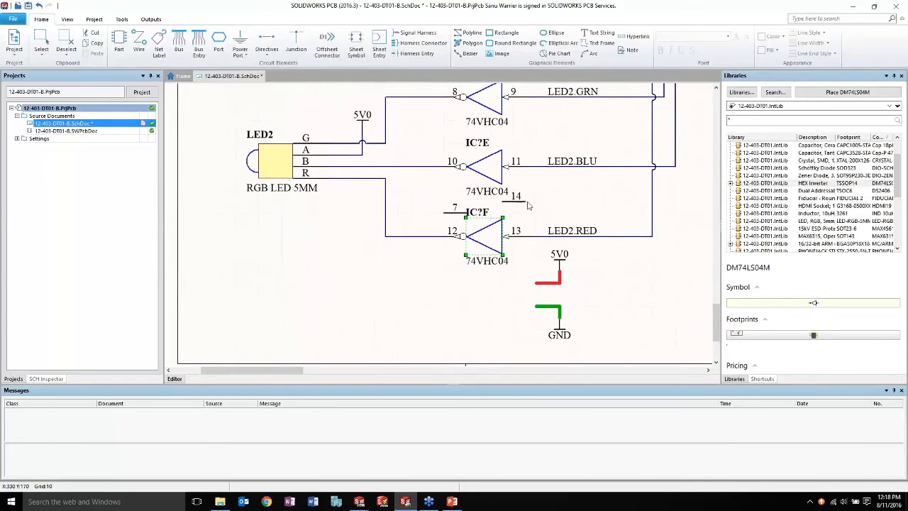
pyautogui.moveTo(459, 211); pyautogui.dragTo(512, 306)
pyautogui.doubleClick(516, 306)
pyautogui.click(415, 110)
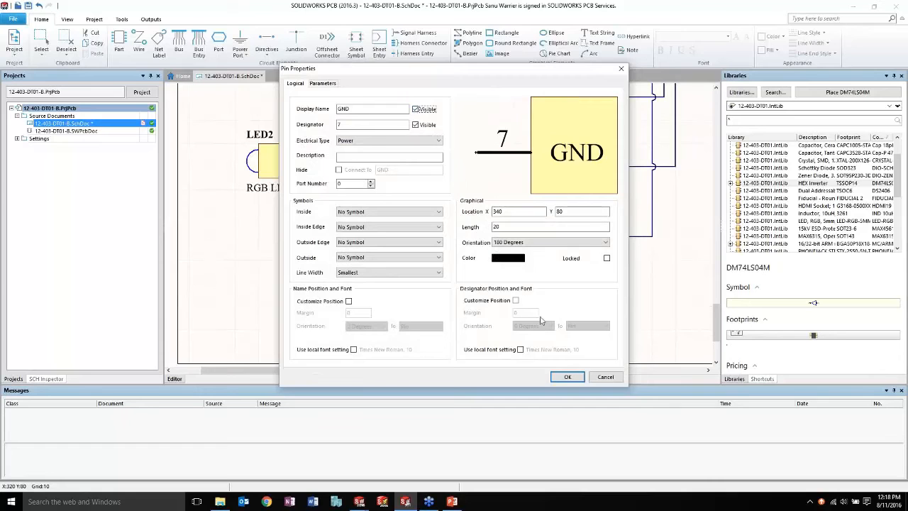
pyautogui.click(567, 376)
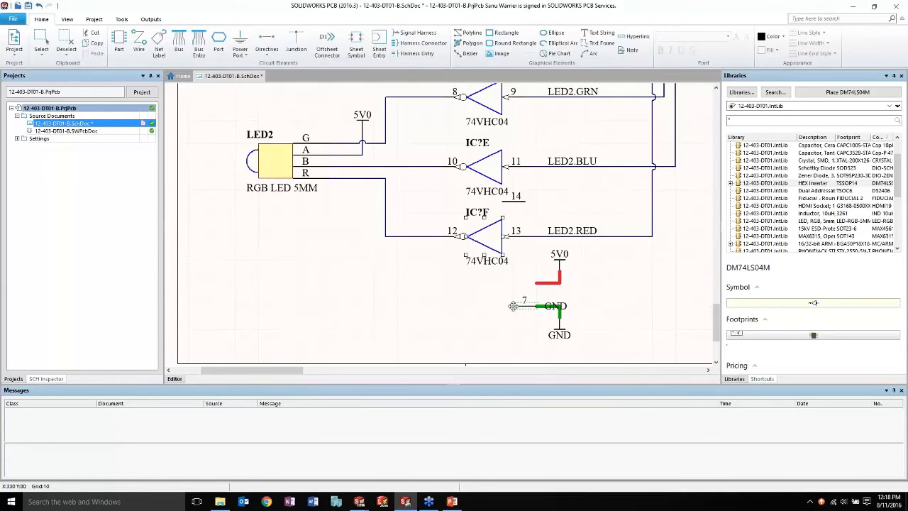
pyautogui.moveTo(514, 306)
pyautogui.mouseDown()
pyautogui.moveTo(503, 307)
pyautogui.moveTo(512, 307)
pyautogui.mouseUp()
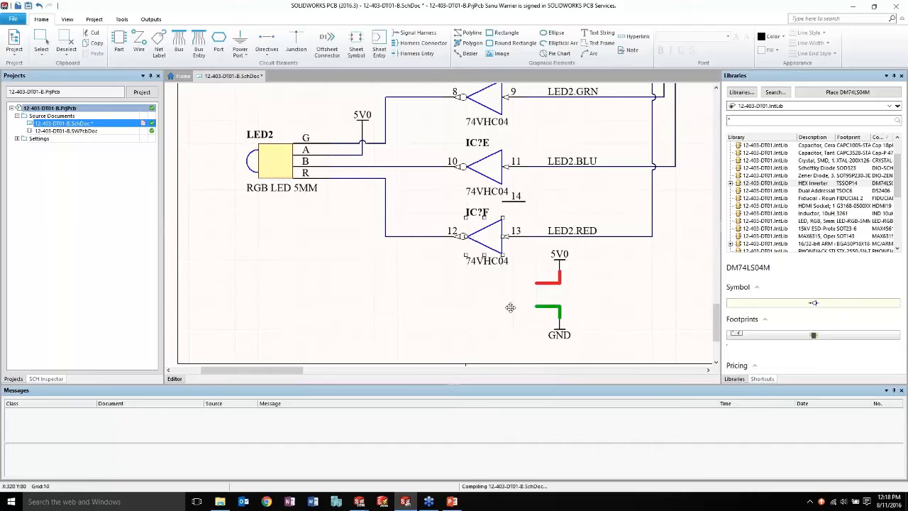
pyautogui.click(561, 307)
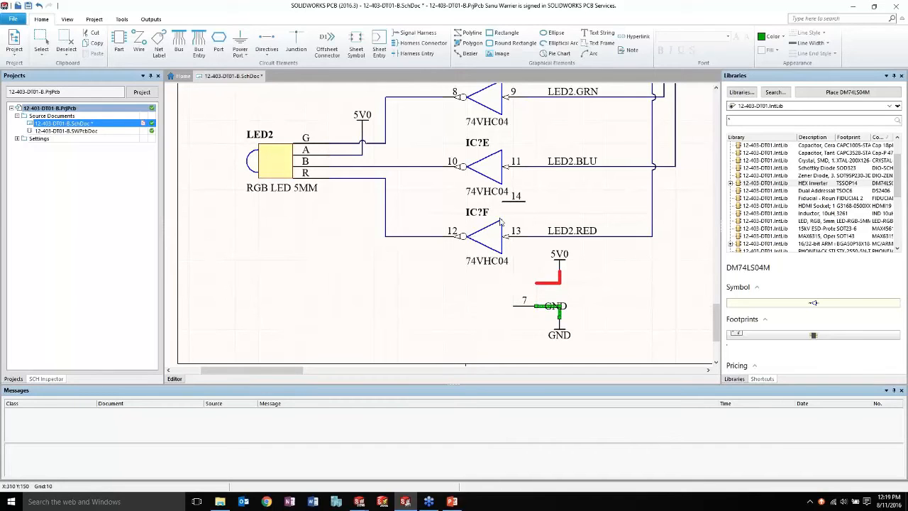
# - Move the inverter's pin 14 to the red 5V0 wire and make its display name visible
pyautogui.moveTo(510, 204); pyautogui.dragTo(542, 291)
pyautogui.doubleClick(525, 283)
pyautogui.click(416, 110)
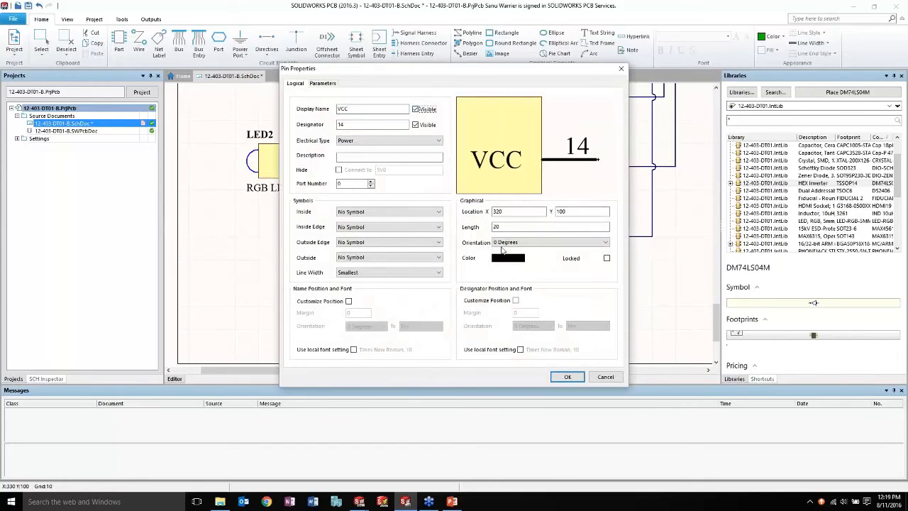
pyautogui.click(560, 376)
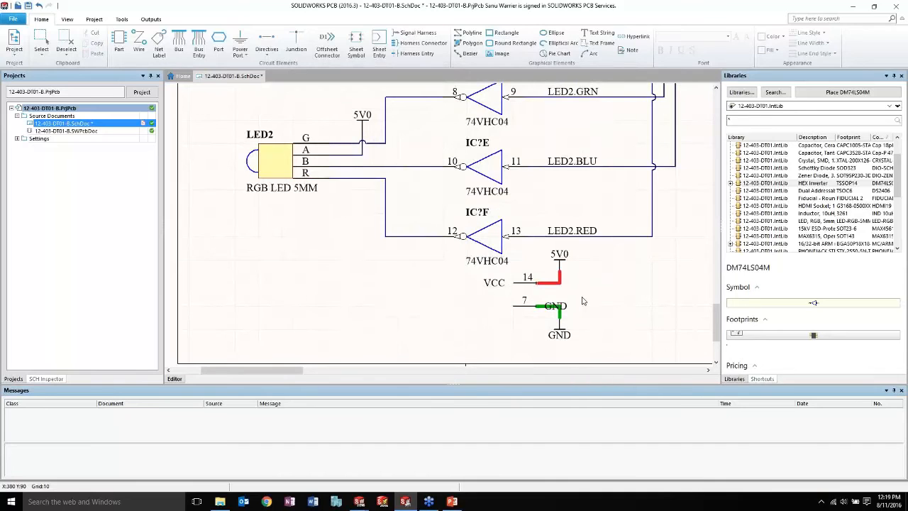
# - Place the first part of the MC/ARM/LPC2888-SQ180 microcontroller against the open net ends beside the LED circuits
pyautogui.keyDown('ctrl'); pyautogui.scroll(-5, 580, 296); pyautogui.keyUp('ctrl')
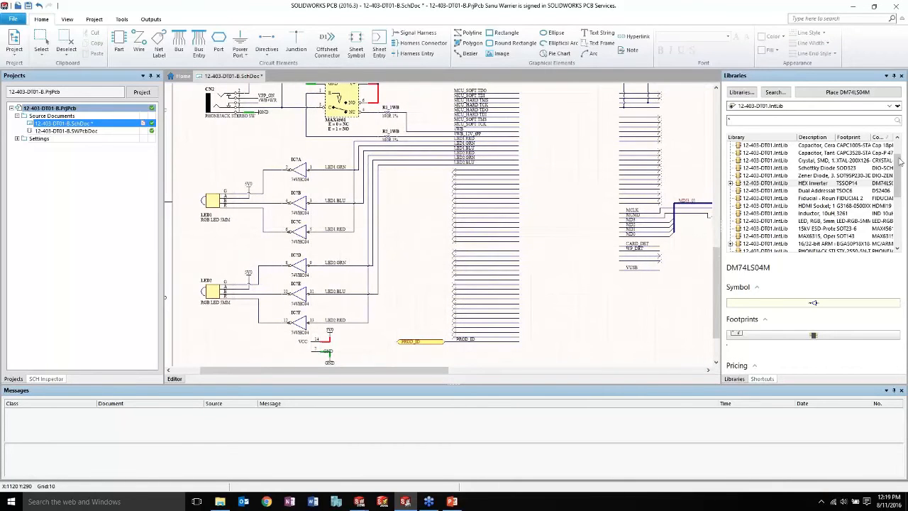
pyautogui.scroll(-2, 899, 162)
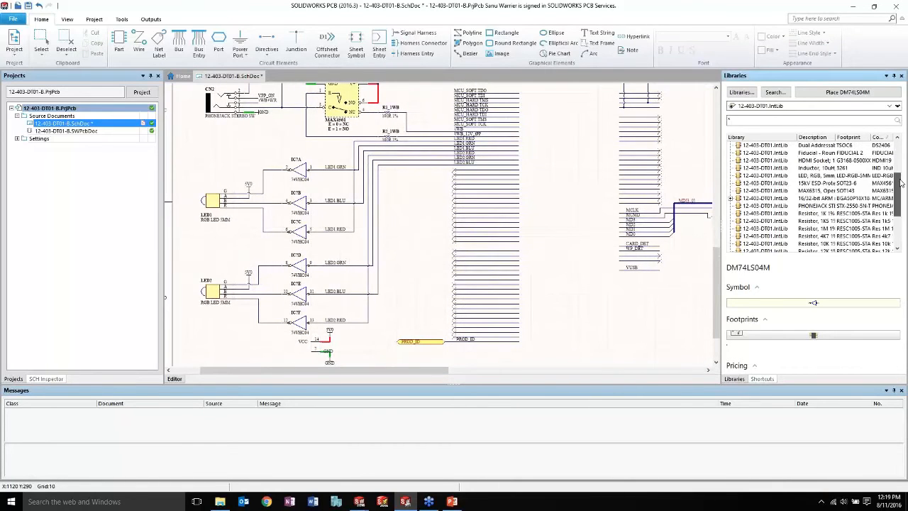
pyautogui.rightClick(816, 199)
pyautogui.click(826, 219)
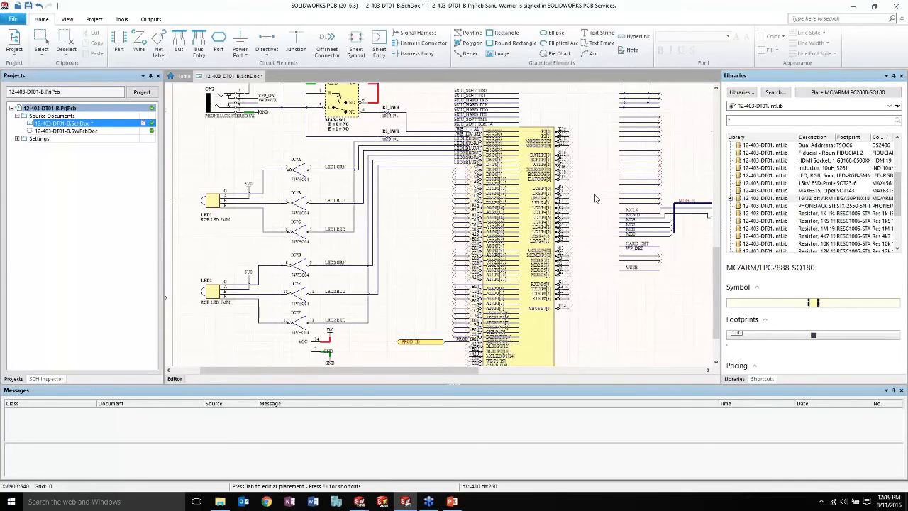
pyautogui.scroll(3, 596, 199)
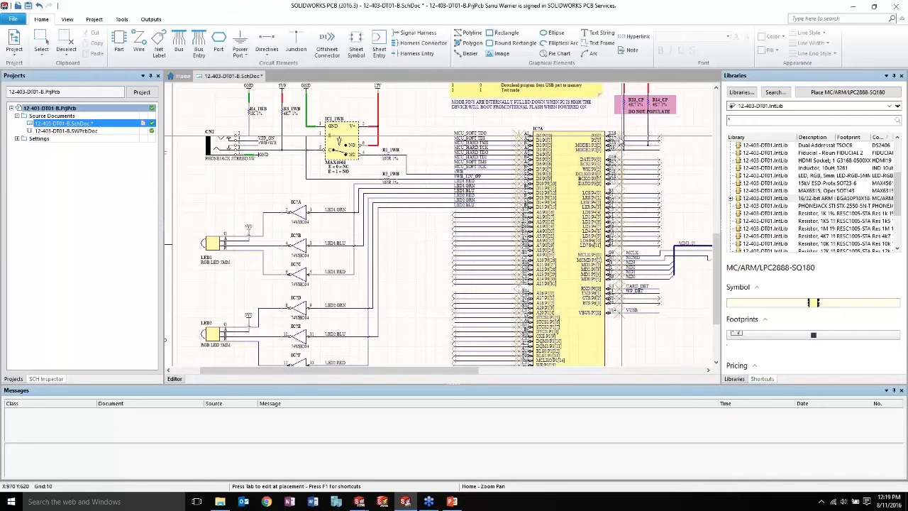
# - Mirror the microcontroller's second part horizontally and place it between the open nets beside the USB harness, with CONNECT facing VUSB
pyautogui.scroll(5, 588, 264)
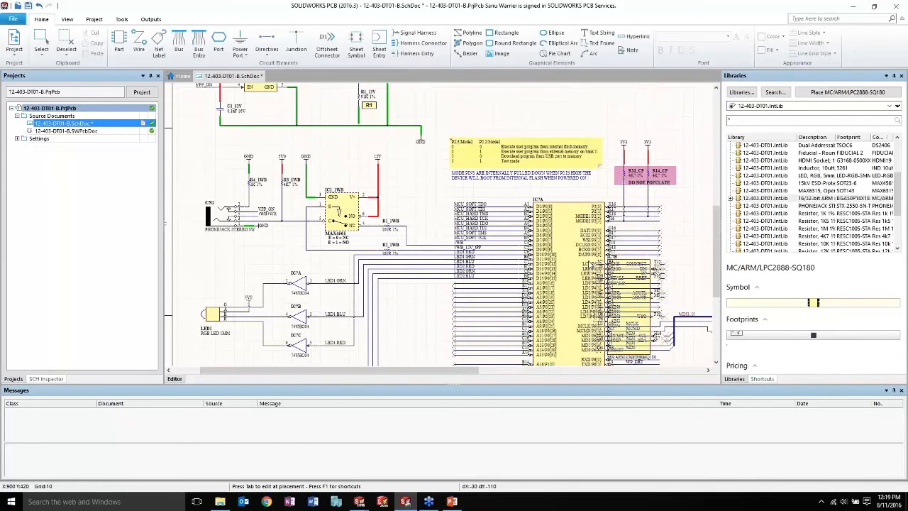
pyautogui.keyDown('ctrl'); pyautogui.scroll(-4, 590, 264); pyautogui.keyUp('ctrl')
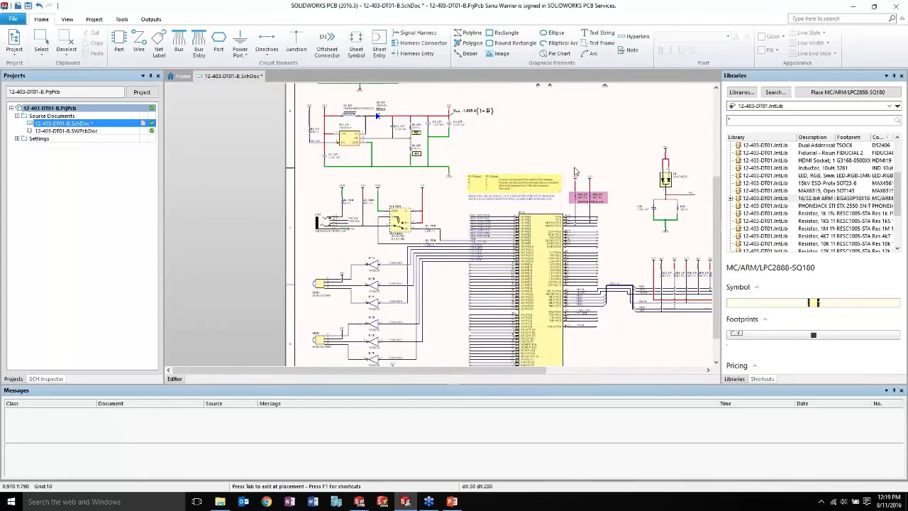
pyautogui.keyDown('ctrl'); pyautogui.scroll(-4, 575, 171); pyautogui.keyUp('ctrl')
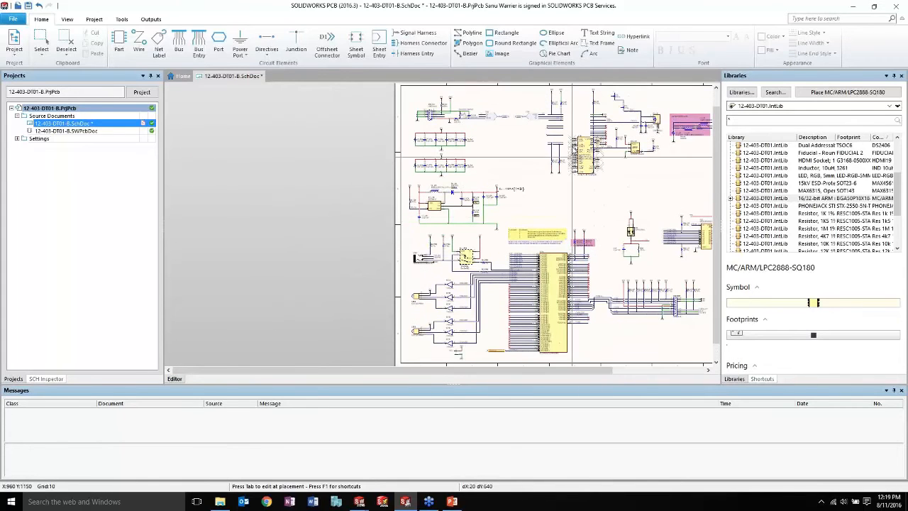
pyautogui.keyDown('ctrl'); pyautogui.scroll(4, 572, 156); pyautogui.keyUp('ctrl')
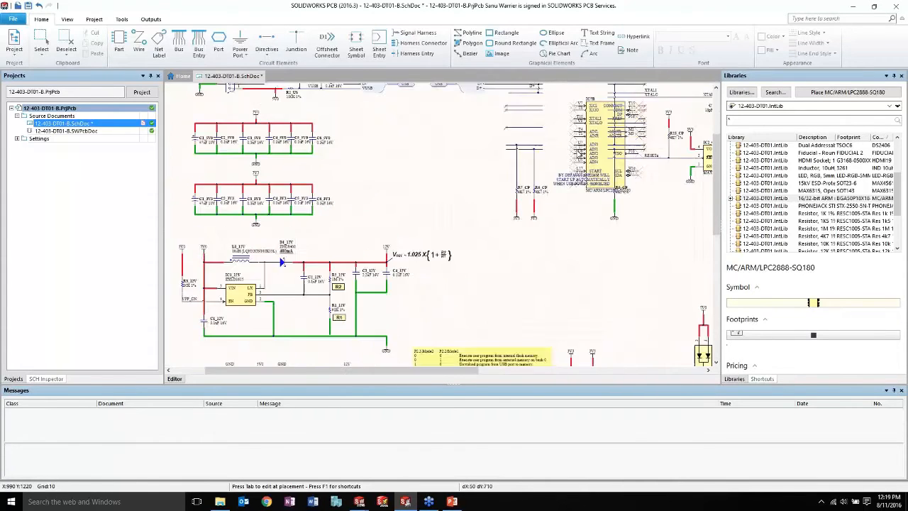
pyautogui.keyDown('ctrl'); pyautogui.scroll(3, 578, 160); pyautogui.keyUp('ctrl')
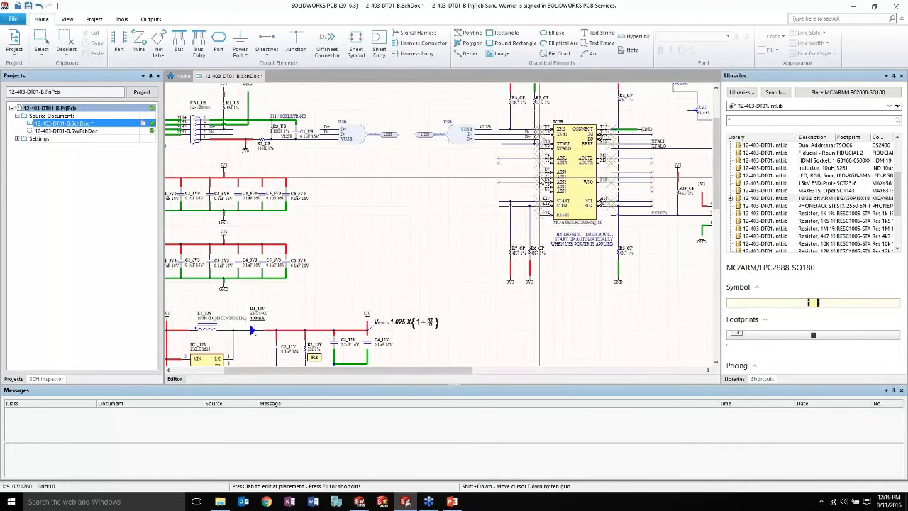
pyautogui.press('y')
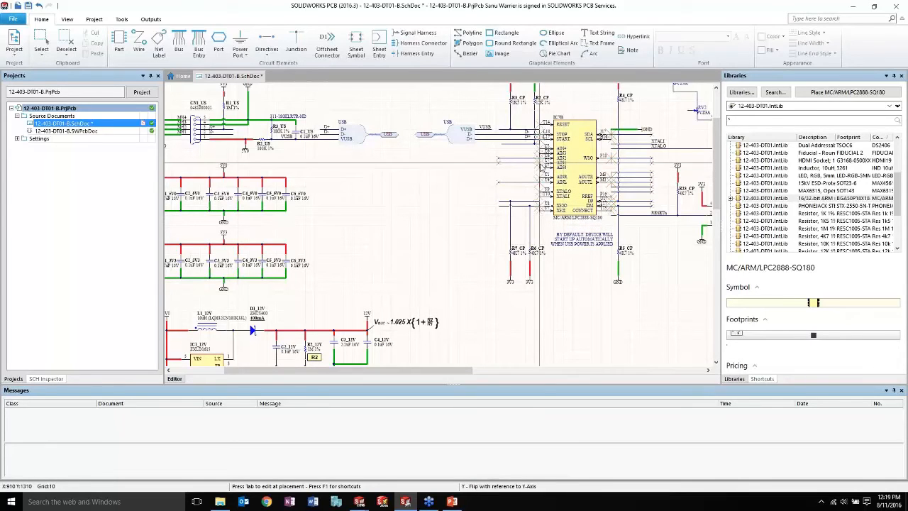
pyautogui.press('x')
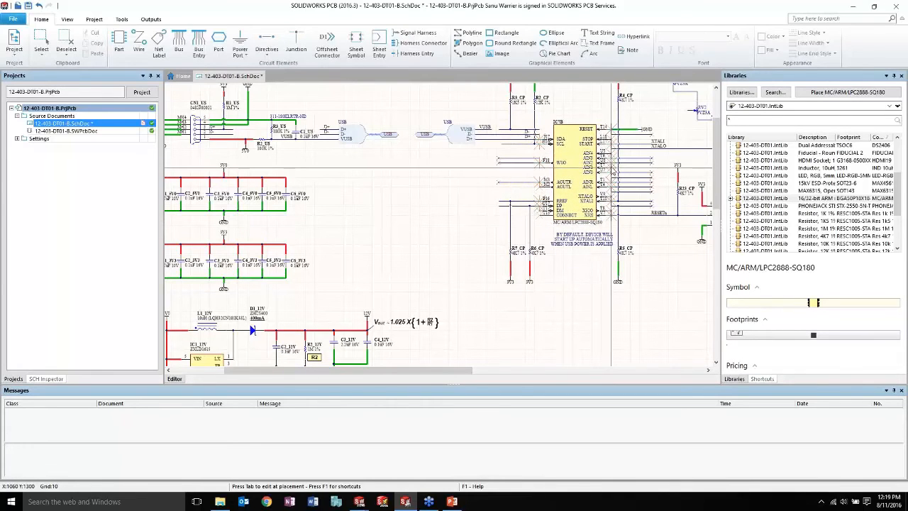
pyautogui.press('y')
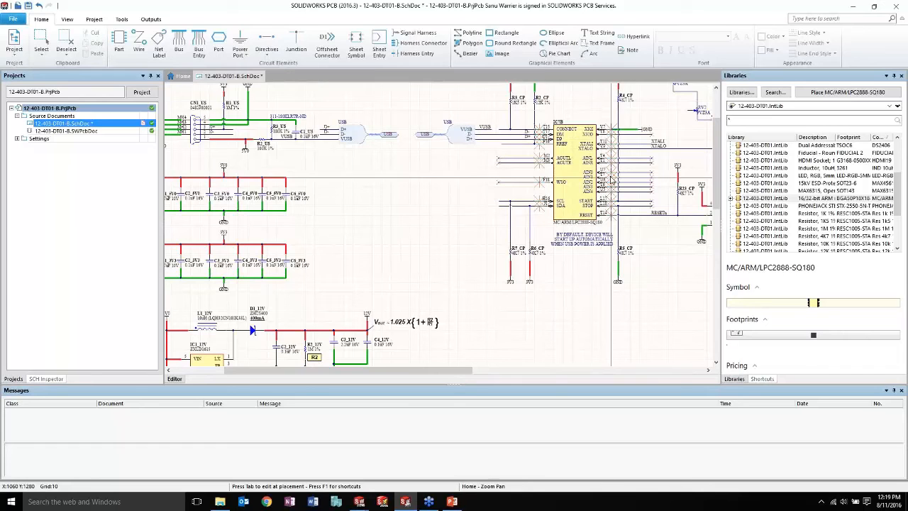
pyautogui.click(611, 178)
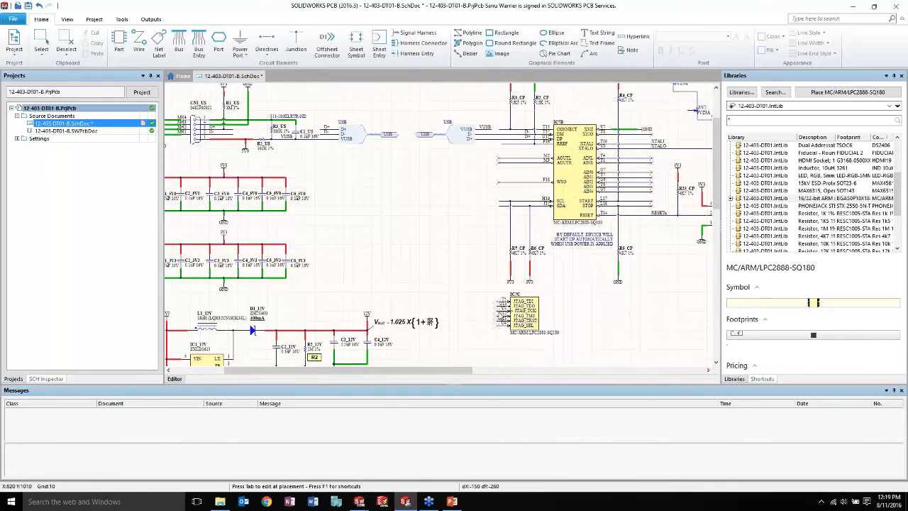
# - Place the microcontroller's JTAG part below its second part, end placement, and fit the schematic in view
pyautogui.press('x')
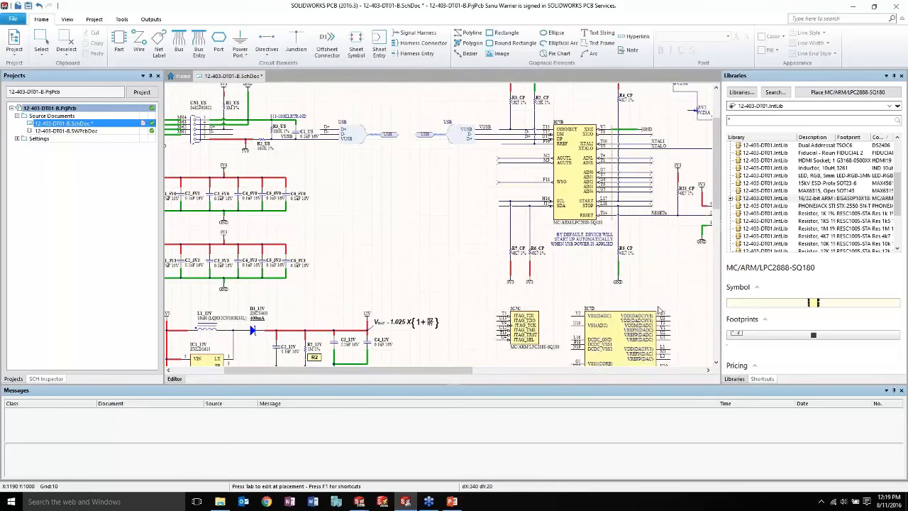
pyautogui.press('Escape')
pyautogui.hotkey('ctrl', 'pagedown')
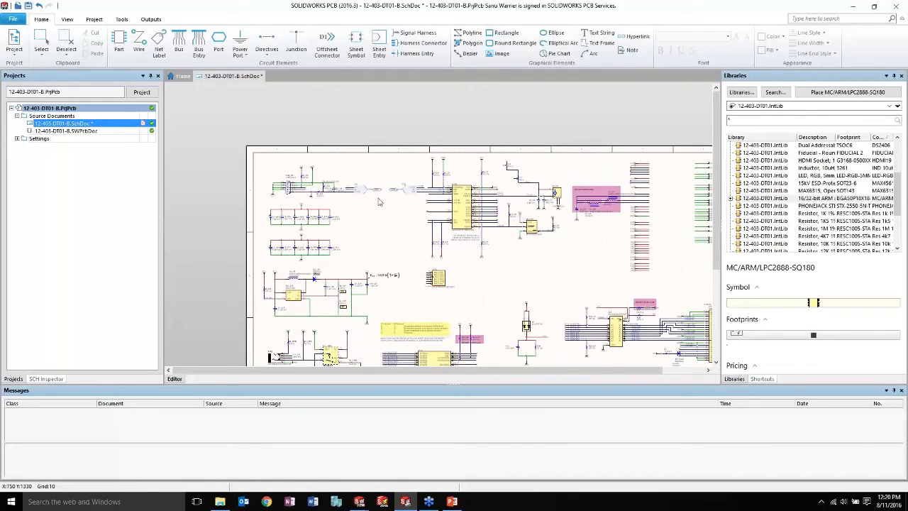
# - Close all open documents without saving the schematic changes, and close the 12-403-DT01-B project
pyautogui.scroll(-3, 365, 237)
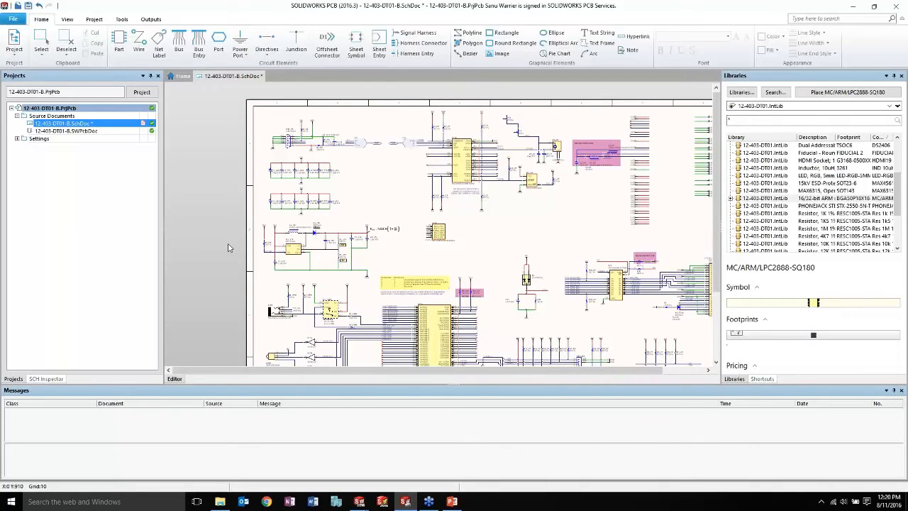
pyautogui.keyDown('ctrl'); pyautogui.scroll(3, 341, 242); pyautogui.keyUp('ctrl')
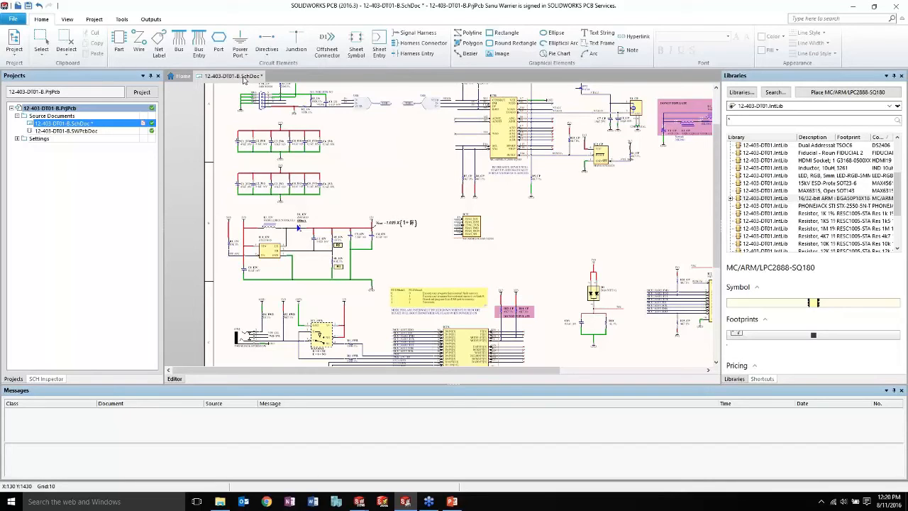
pyautogui.rightClick(244, 80)
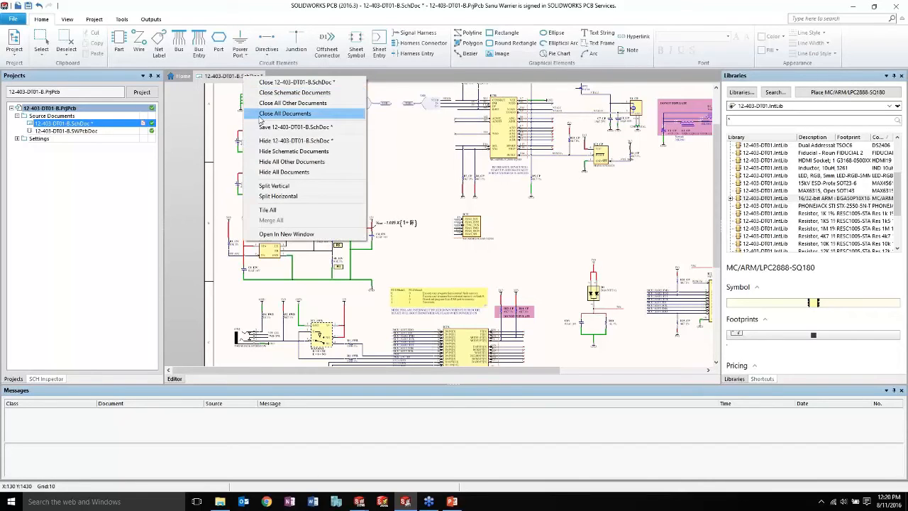
pyautogui.click(283, 114)
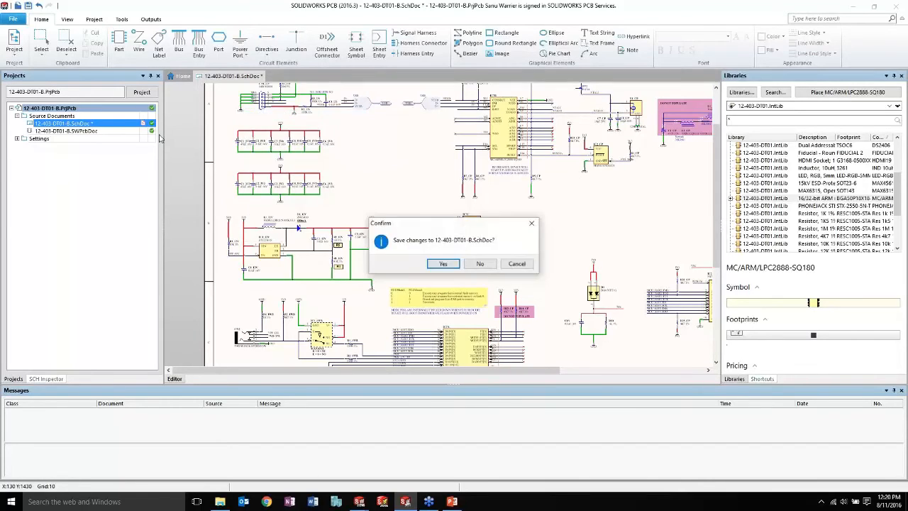
pyautogui.click(481, 265)
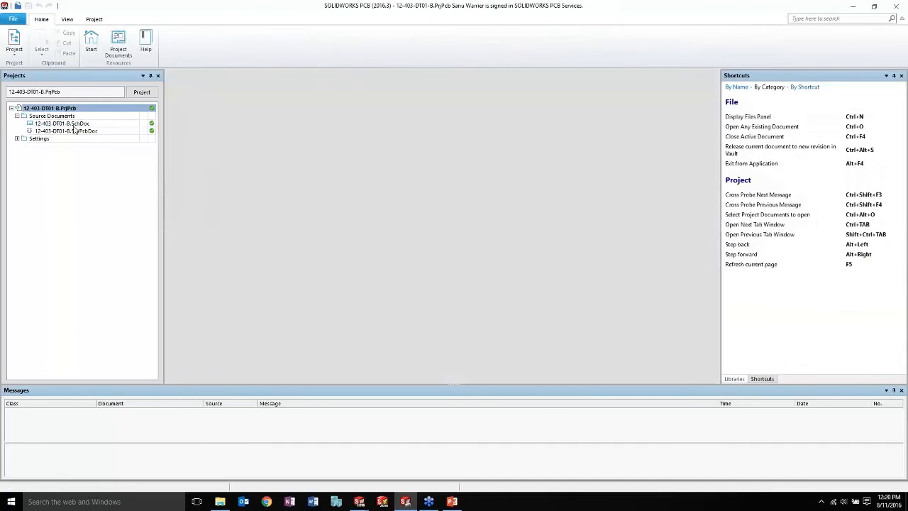
pyautogui.rightClick(71, 115)
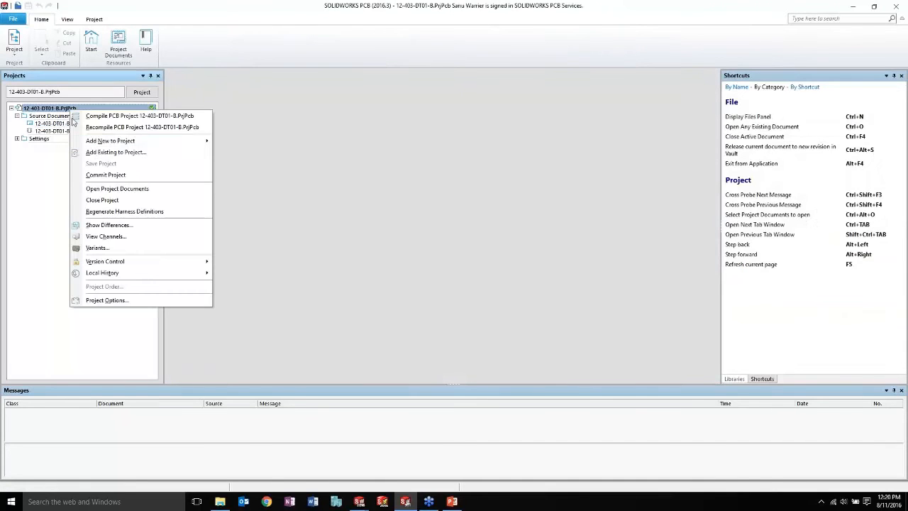
pyautogui.click(102, 200)
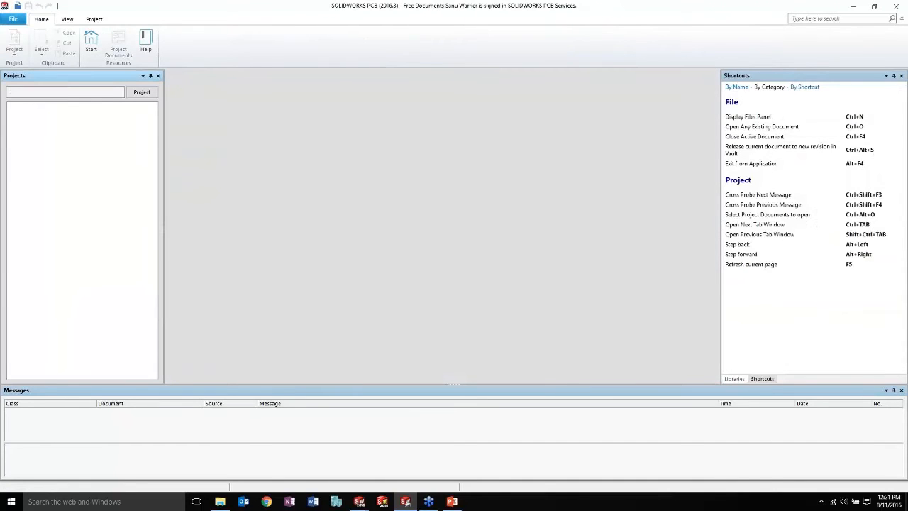
# - Open the recent project 12-403-DT01-C, including its schematic and its SWPcbDoc board document
pyautogui.click(90, 41)
pyautogui.click(226, 240)
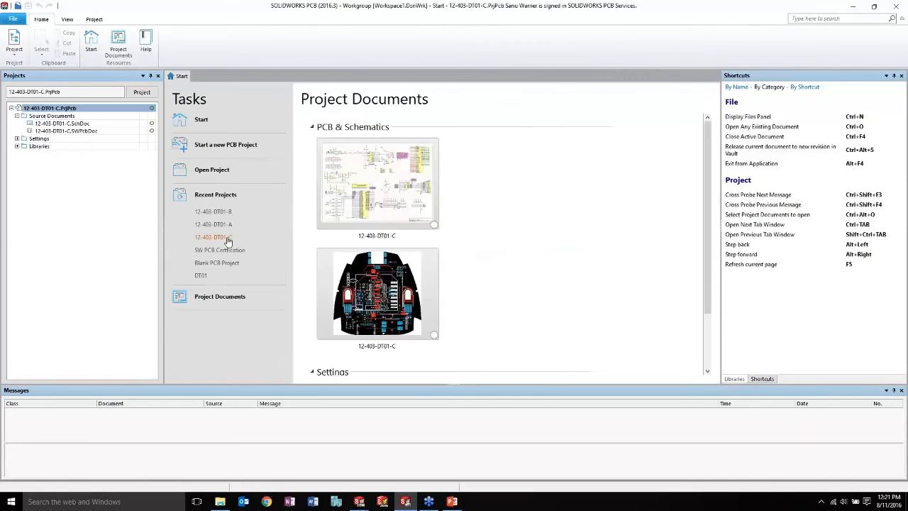
pyautogui.doubleClick(390, 212)
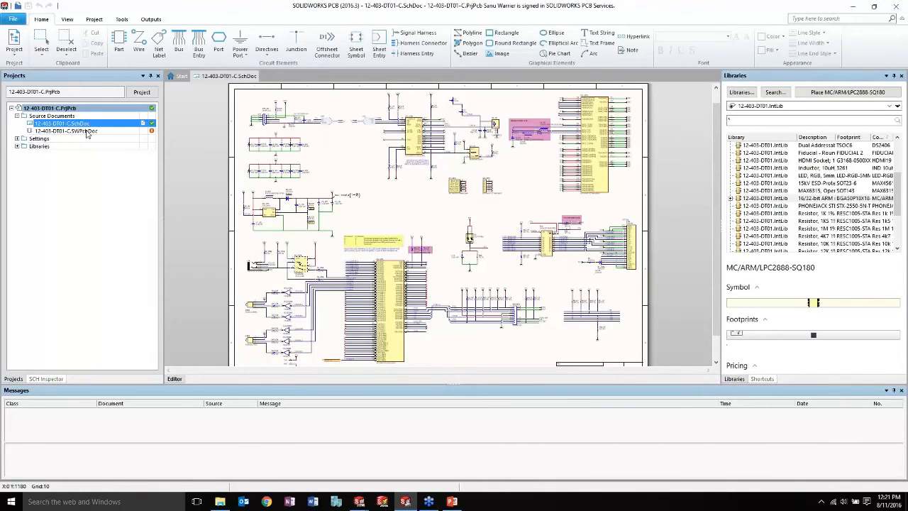
pyautogui.doubleClick(87, 132)
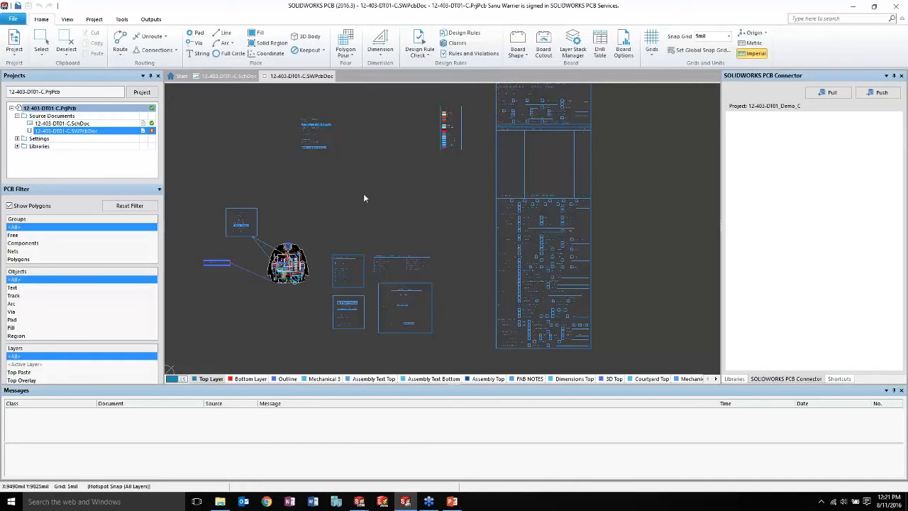
# - Insert a drill table in the empty area above the PCB material spec notes, up and to the right of the board
pyautogui.keyDown('ctrl'); pyautogui.scroll(5, 381, 312); pyautogui.keyUp('ctrl')
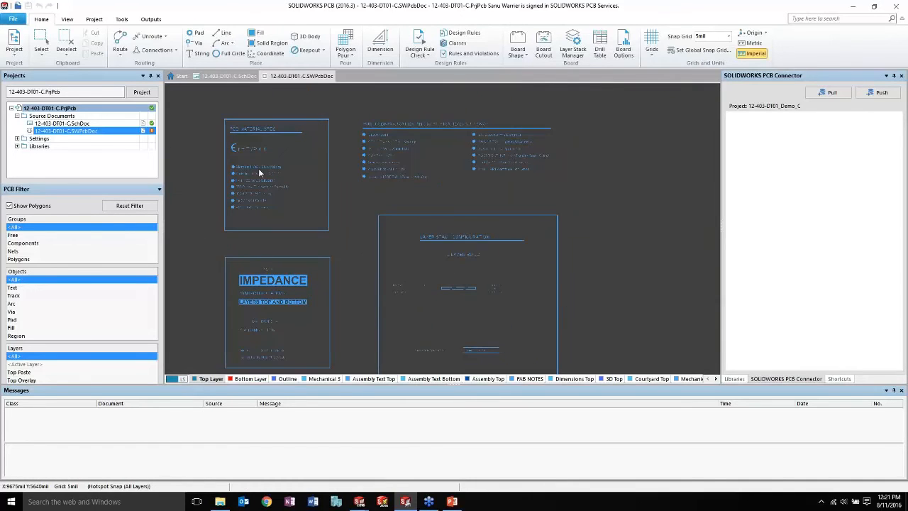
pyautogui.scroll(-1, 339, 212)
pyautogui.keyDown('ctrl'); pyautogui.scroll(-4, 339, 212); pyautogui.keyUp('ctrl')
pyautogui.moveTo(340, 215); pyautogui.dragTo(412, 231, button='right')
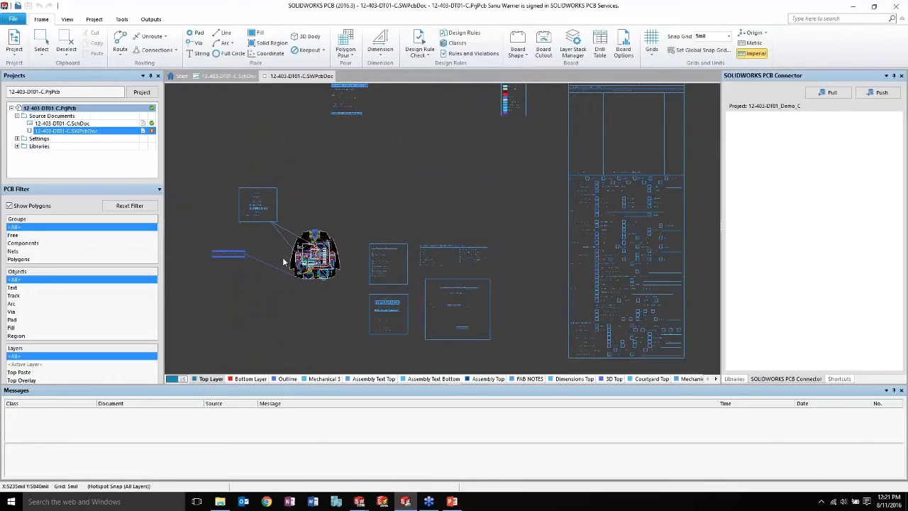
pyautogui.keyDown('ctrl'); pyautogui.scroll(5, 262, 243); pyautogui.keyUp('ctrl')
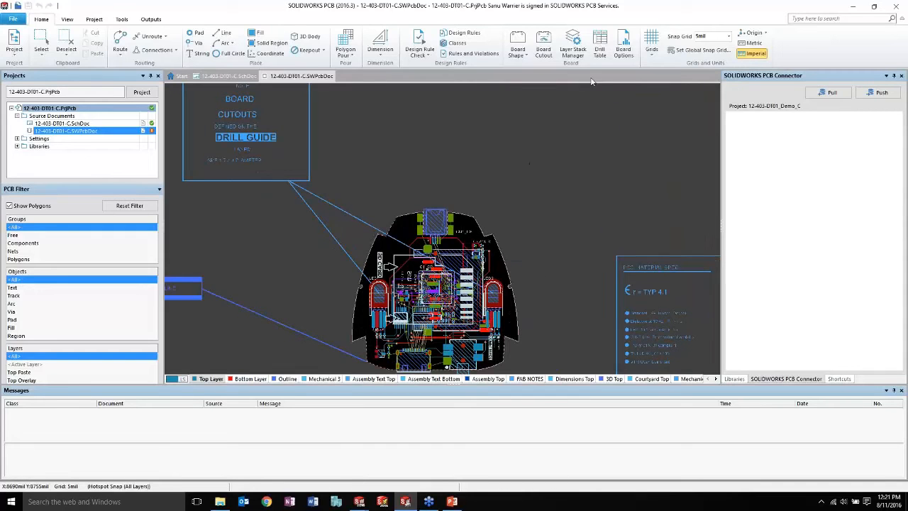
pyautogui.click(599, 46)
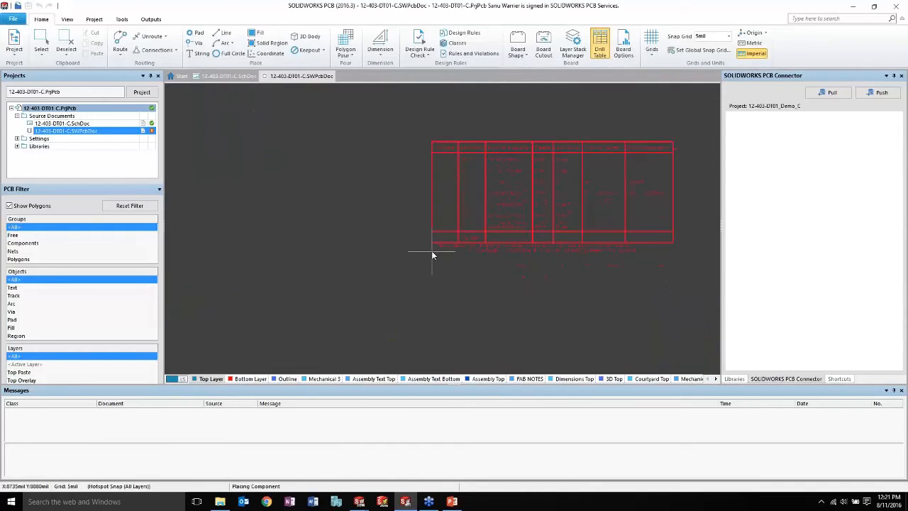
pyautogui.click(410, 270)
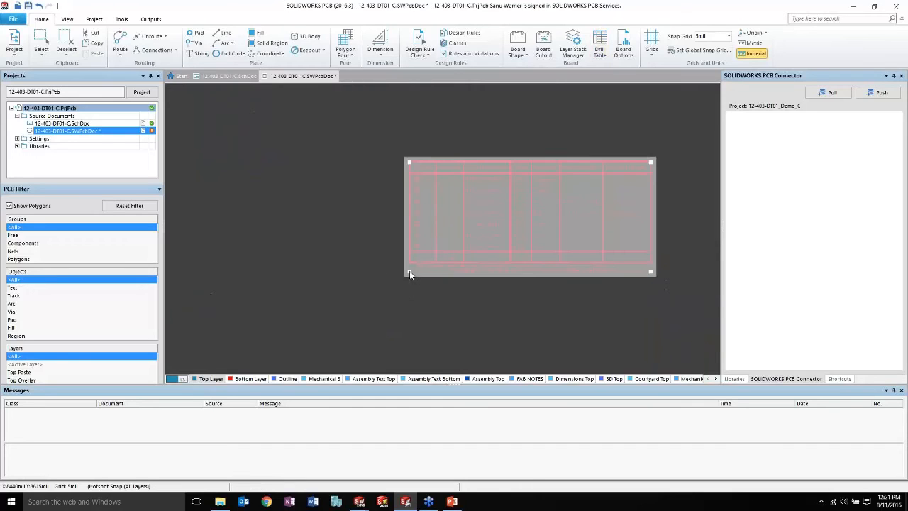
pyautogui.click(437, 135)
# - Examine the drill table's hit counts, hole sizes, plating and hole types, and look over the components and routing on the board
pyautogui.moveTo(471, 217); pyautogui.dragTo(470, 219, button='middle')
pyautogui.scroll(2, 429, 202)
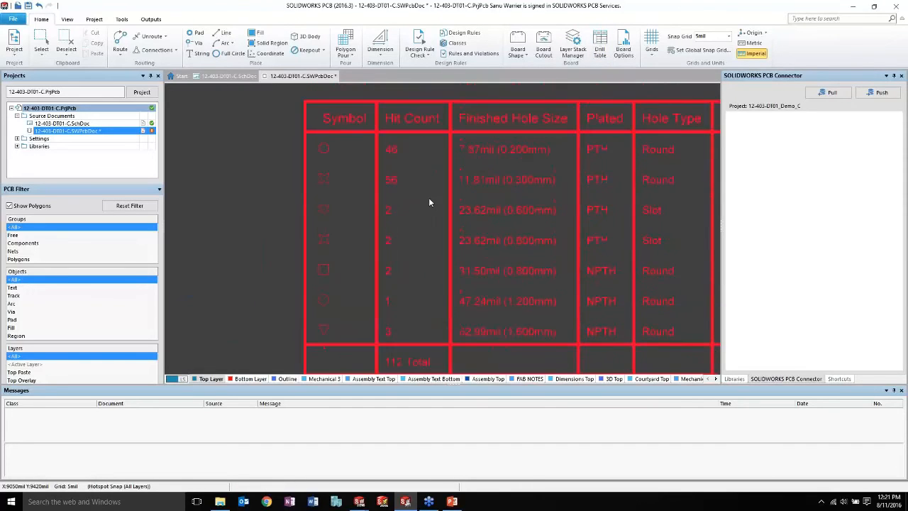
pyautogui.keyDown('ctrl'); pyautogui.scroll(-5, 442, 241); pyautogui.keyUp('ctrl')
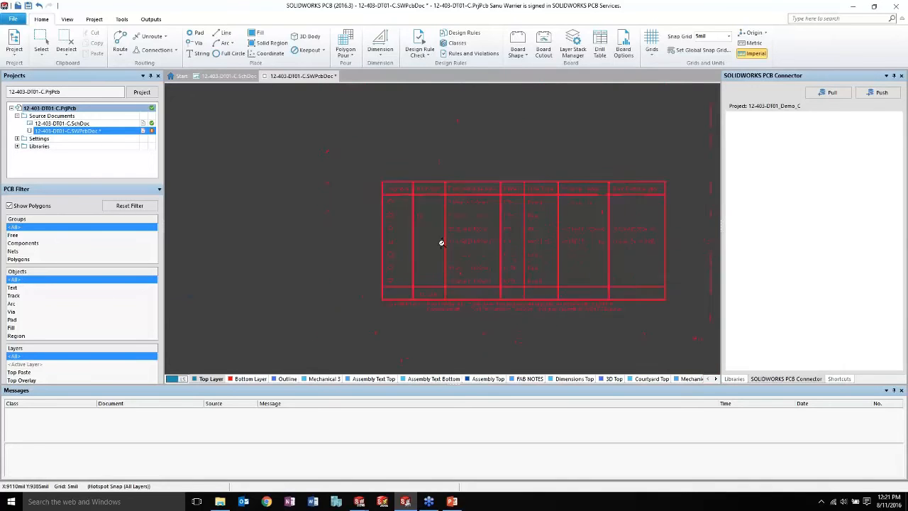
pyautogui.moveTo(395, 314); pyautogui.dragTo(420, 188, button='right')
pyautogui.keyDown('ctrl'); pyautogui.scroll(7, 346, 253); pyautogui.keyUp('ctrl')
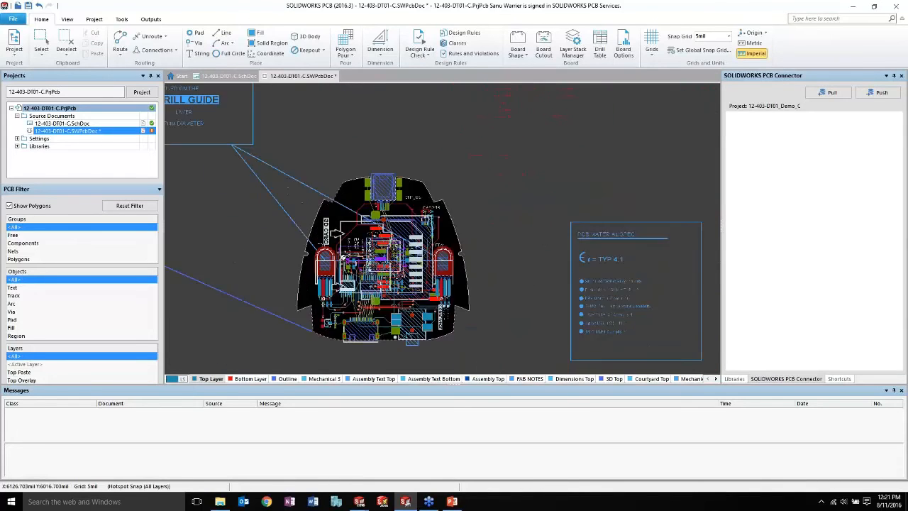
pyautogui.moveTo(389, 257); pyautogui.dragTo(393, 223, button='right')
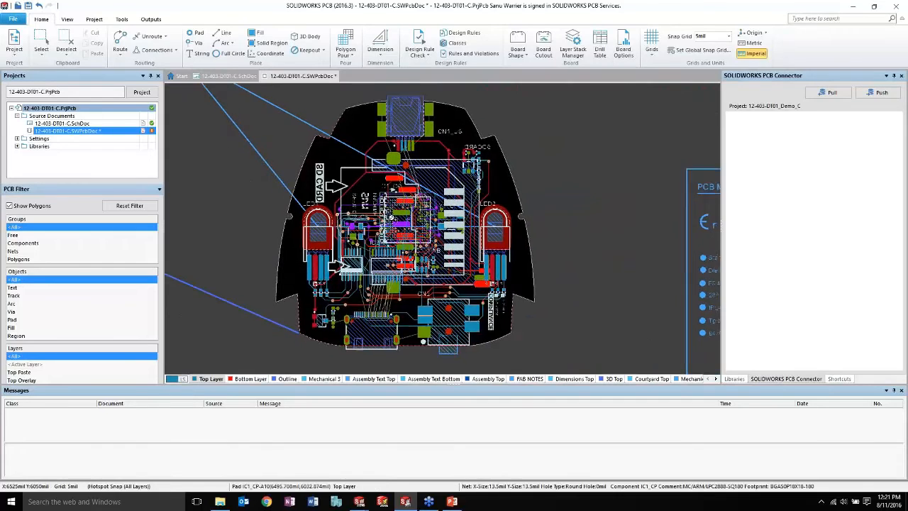
pyautogui.keyDown('ctrl'); pyautogui.scroll(3, 396, 226); pyautogui.keyUp('ctrl')
pyautogui.keyDown('ctrl'); pyautogui.scroll(-2, 398, 227); pyautogui.keyUp('ctrl')
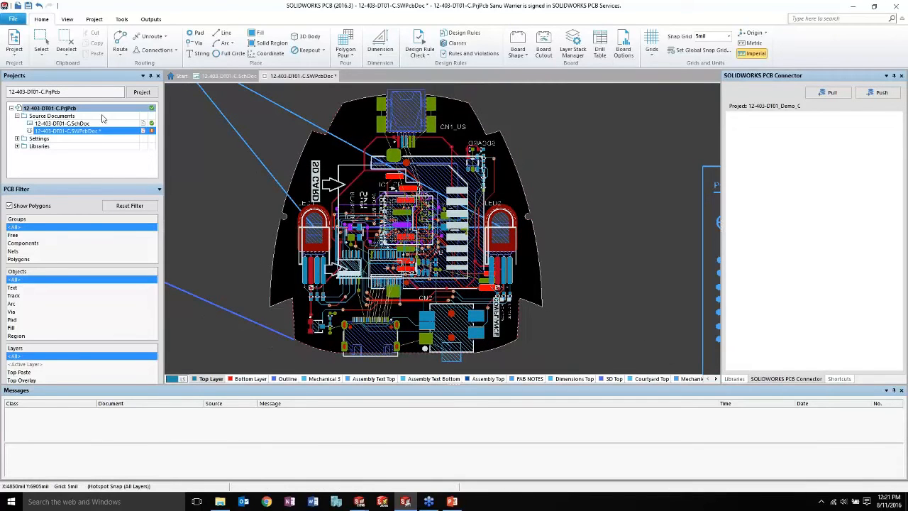
# - Import the changes from 12-403-DT01-C.PrjPcb into the board and disable all modifications in the Engineering Change Order
pyautogui.click(14, 50)
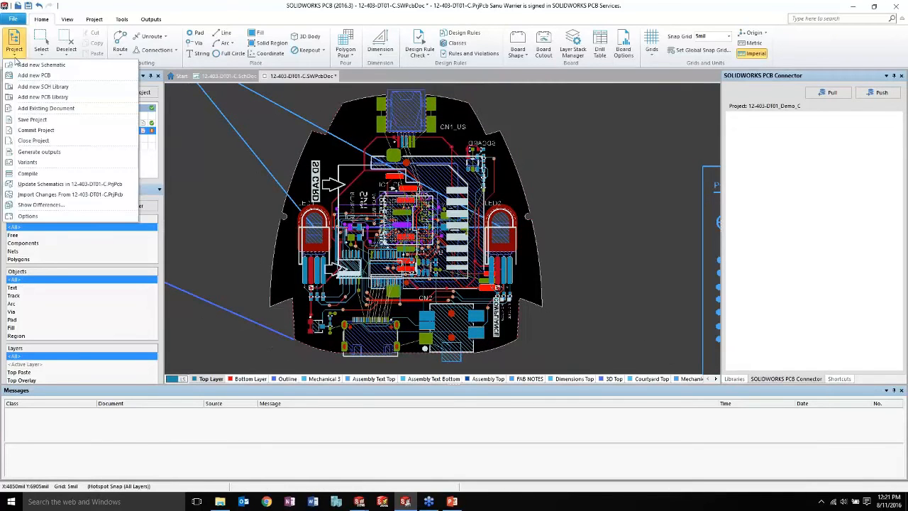
pyautogui.click(70, 196)
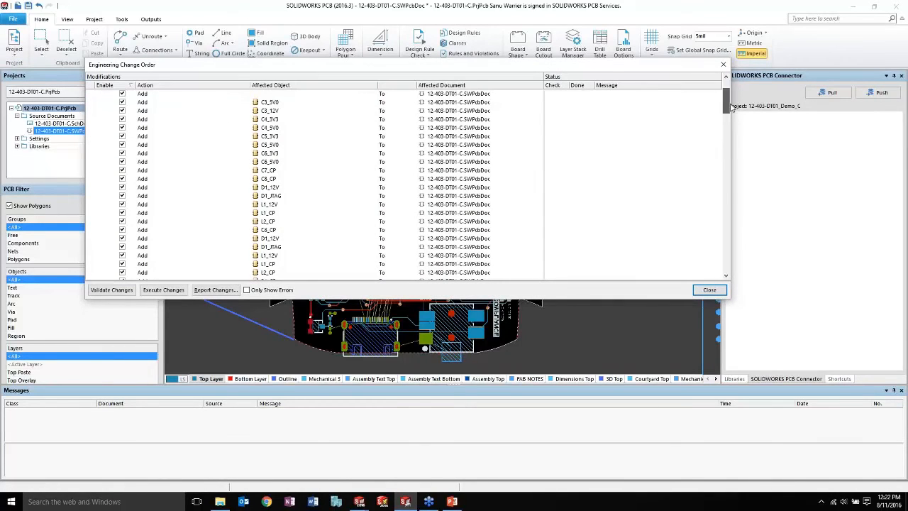
pyautogui.moveTo(725, 99); pyautogui.dragTo(728, 81)
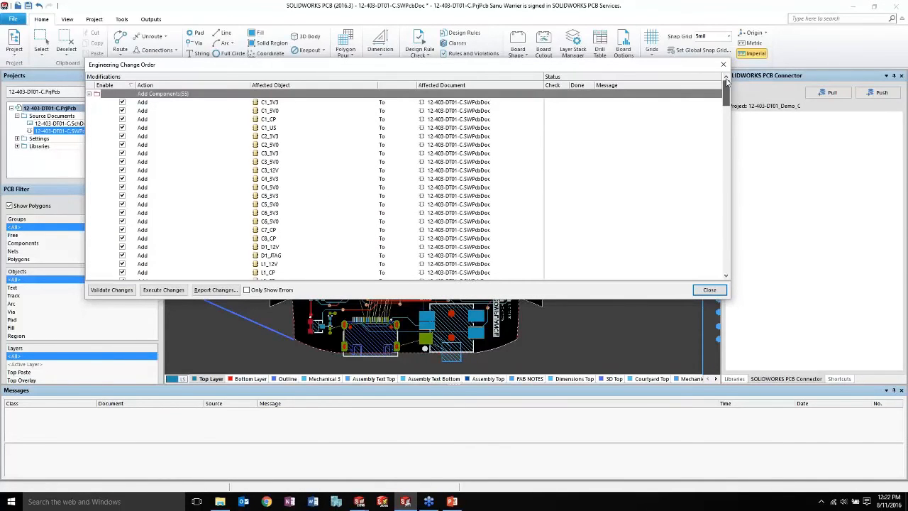
pyautogui.rightClick(145, 104)
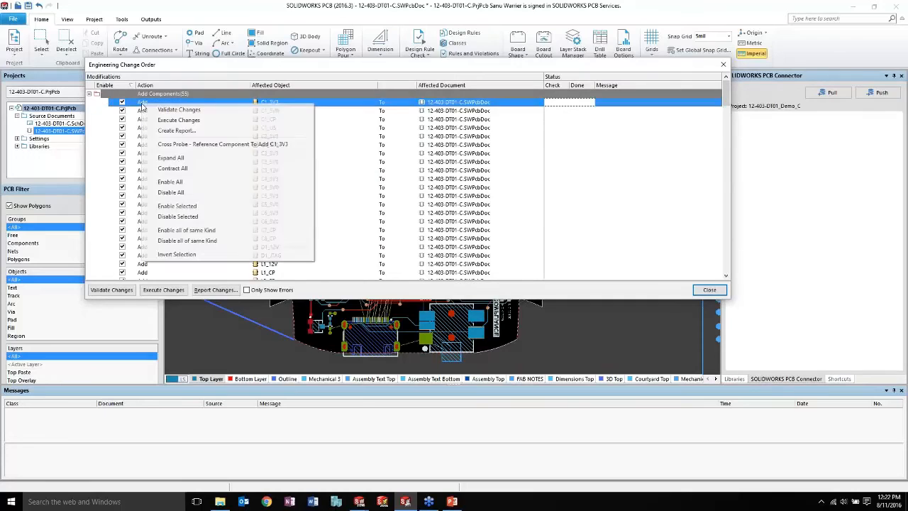
pyautogui.click(202, 192)
pyautogui.click(281, 221)
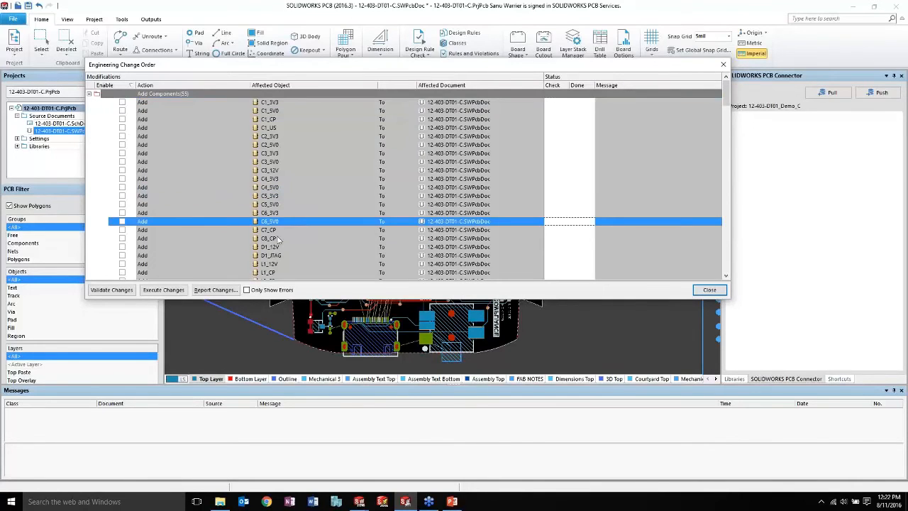
# - Enable only the additions of D1_12V, L1_12V and C3_12V, execute these changes and close the Engineering Change Order
pyautogui.scroll(-2, 265, 253)
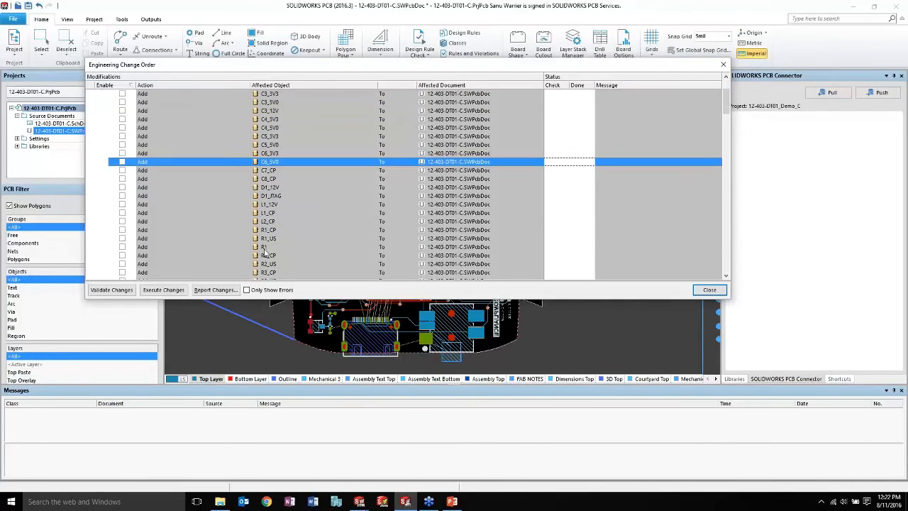
pyautogui.click(122, 187)
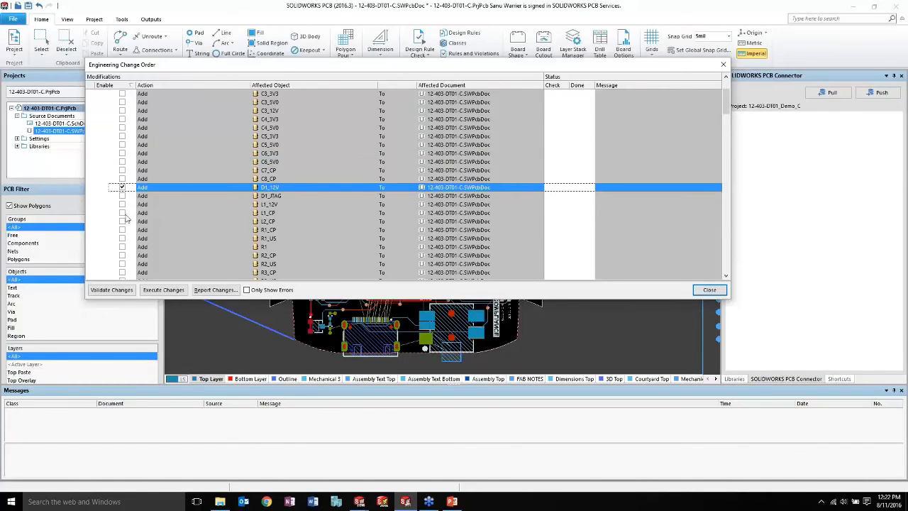
pyautogui.click(122, 204)
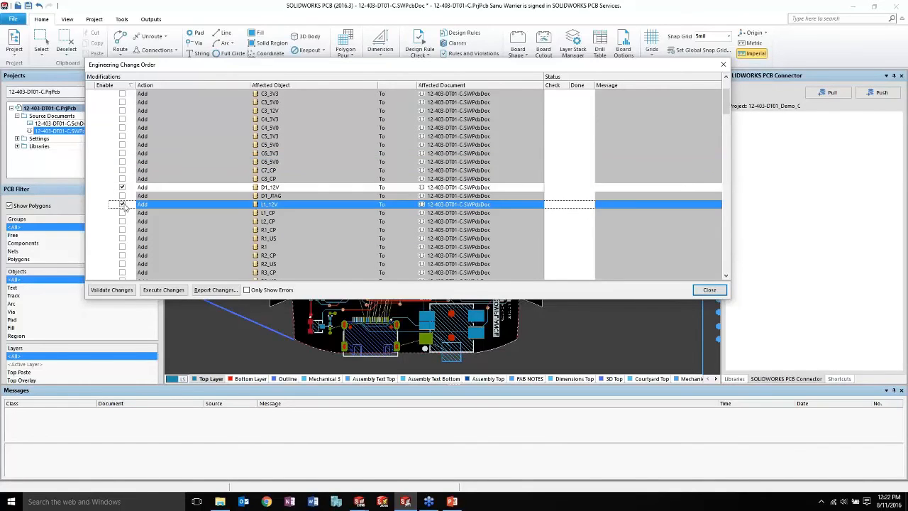
pyautogui.click(122, 111)
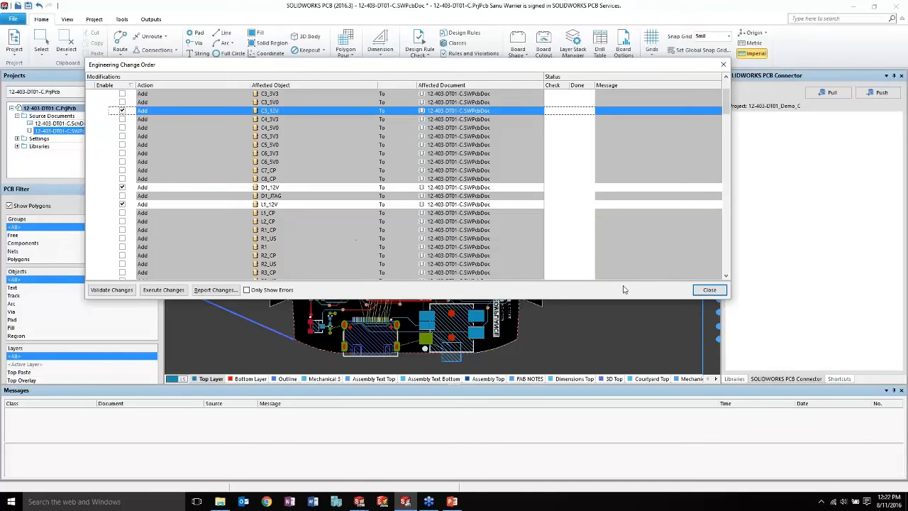
pyautogui.click(164, 290)
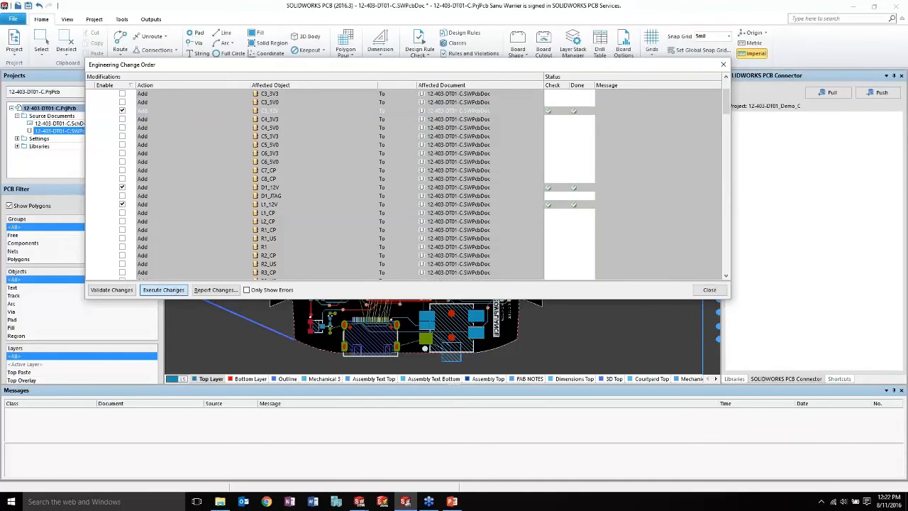
pyautogui.click(710, 290)
# - Move component C3_12V from beside the board to the free area just below the CN1_US connector
pyautogui.keyDown('ctrl'); pyautogui.scroll(5, 646, 338); pyautogui.keyUp('ctrl')
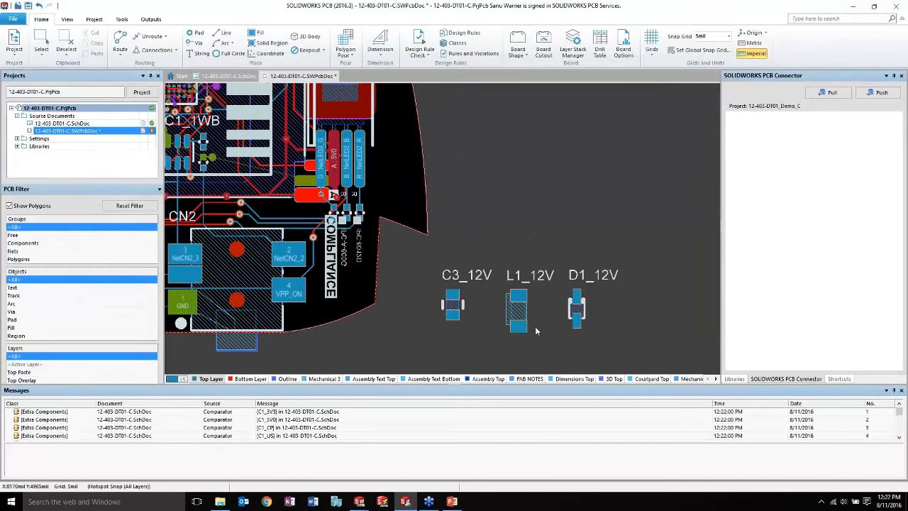
pyautogui.keyDown('ctrl'); pyautogui.scroll(-5, 535, 326); pyautogui.keyUp('ctrl')
pyautogui.moveTo(505, 320); pyautogui.dragTo(409, 164)
pyautogui.keyDown('ctrl'); pyautogui.scroll(2, 529, 319); pyautogui.keyUp('ctrl')
# - Move inductor L1_12V onto the board above the SDCARD label, near C3_12V, and rotate it to lie horizontally on the top layer
pyautogui.keyDown('ctrl'); pyautogui.scroll(2, 529, 319); pyautogui.keyUp('ctrl')
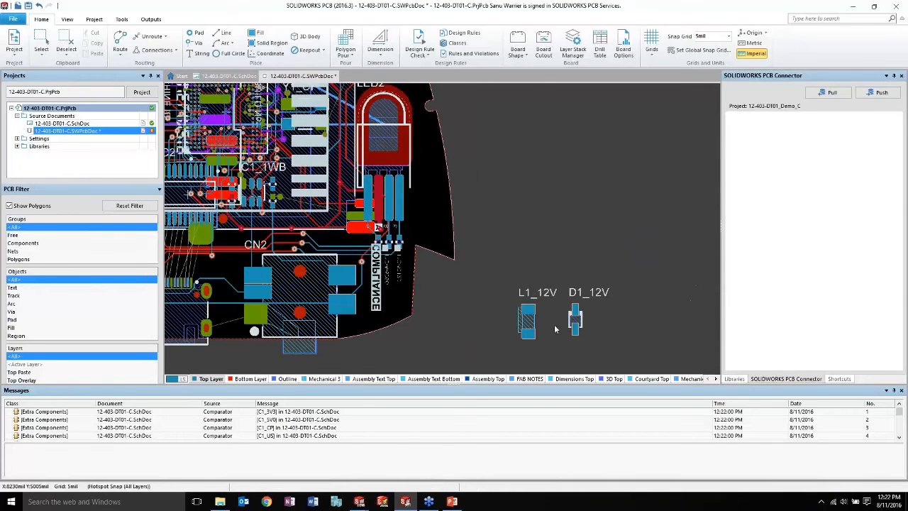
pyautogui.moveTo(527, 321); pyautogui.dragTo(477, 152)
pyautogui.press('l')
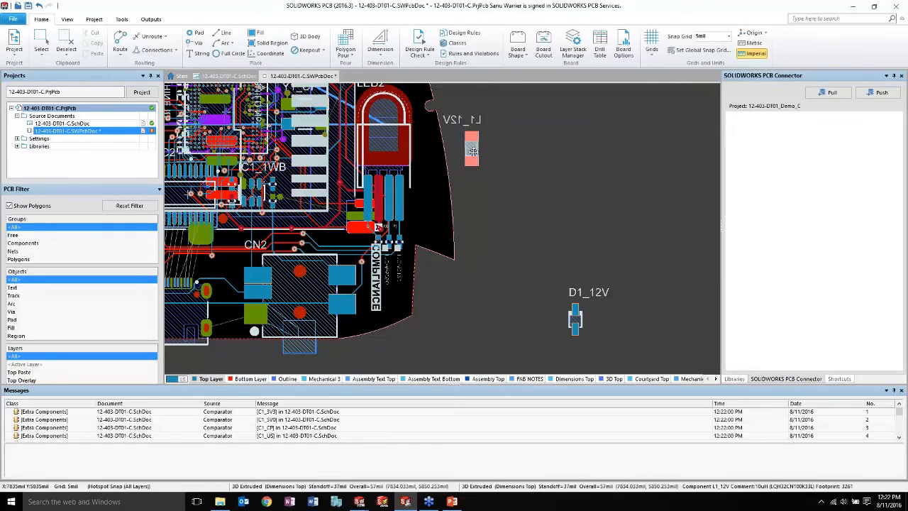
pyautogui.keyDown('ctrl'); pyautogui.scroll(-3, 519, 173); pyautogui.keyUp('ctrl')
pyautogui.keyDown('ctrl'); pyautogui.scroll(5, 538, 249); pyautogui.keyUp('ctrl')
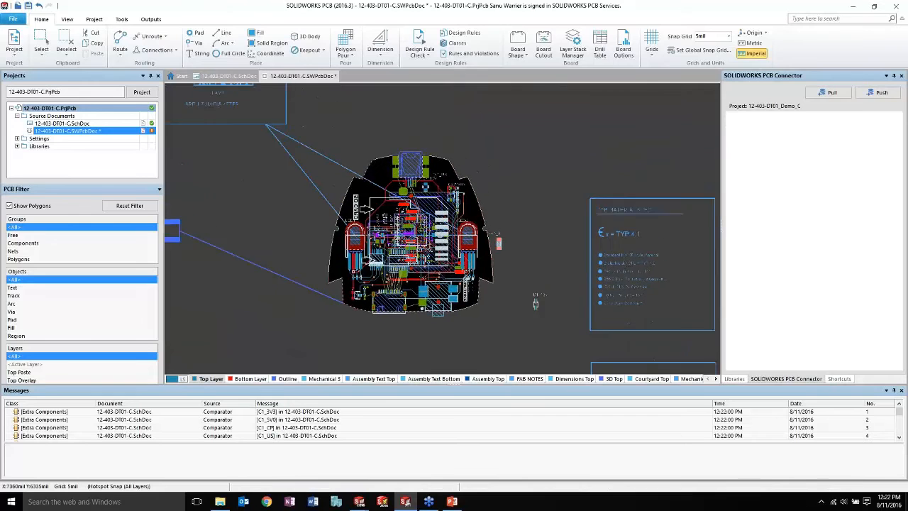
pyautogui.moveTo(571, 326); pyautogui.dragTo(415, 132)
pyautogui.press('space')
pyautogui.press('space')
pyautogui.press('space')
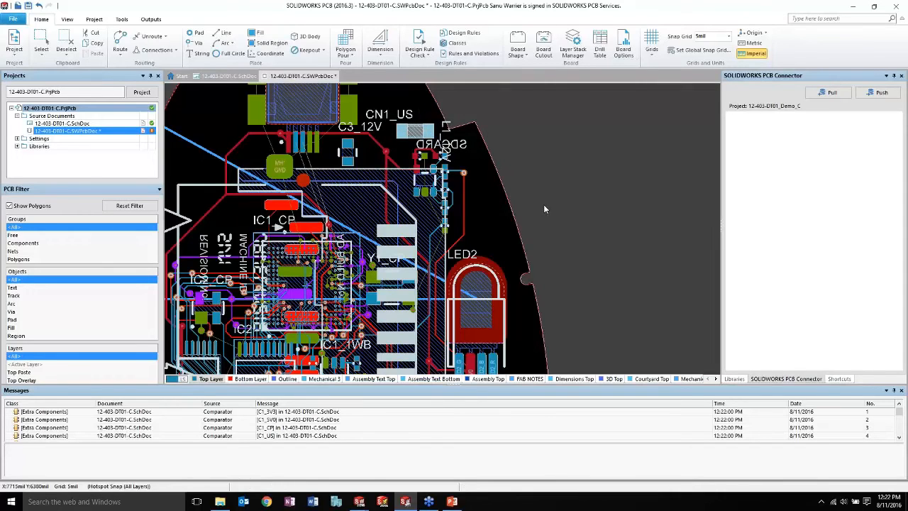
# - Move diode D1_12V from beside the board onto the free area near the board edge, above the LED2 label
pyautogui.click(544, 204)
pyautogui.keyDown('ctrl'); pyautogui.scroll(-5, 541, 217); pyautogui.keyUp('ctrl')
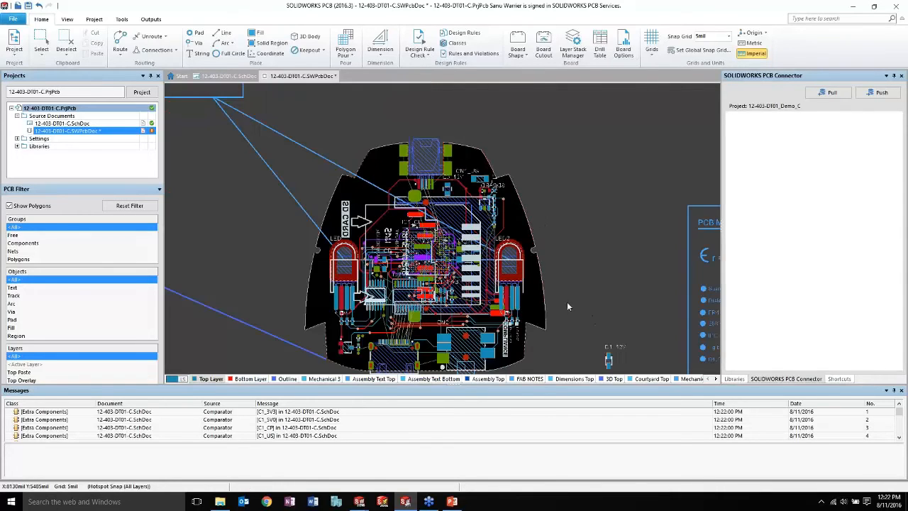
pyautogui.moveTo(615, 365); pyautogui.dragTo(518, 228)
pyautogui.keyDown('ctrl'); pyautogui.scroll(5, 583, 225); pyautogui.keyUp('ctrl')
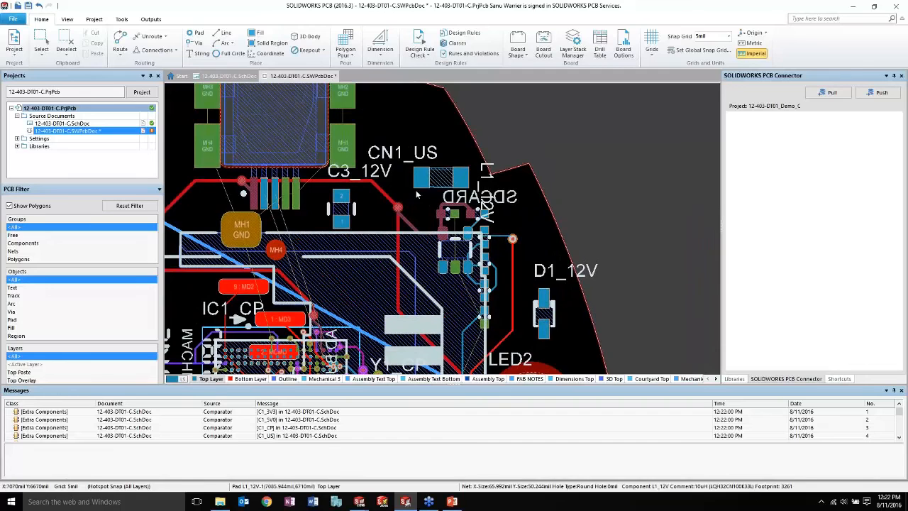
# - Try interactively routing a top-layer trace from pad 2 and one from pad 1 of capacitor C3_12V
pyautogui.keyDown('ctrl'); pyautogui.scroll(1, 414, 191); pyautogui.keyUp('ctrl')
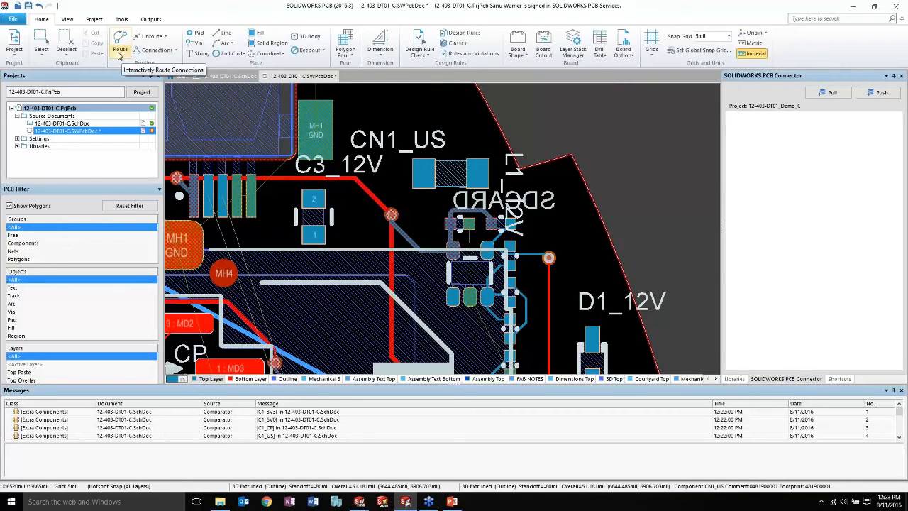
pyautogui.keyDown('ctrl'); pyautogui.scroll(-3, 283, 212); pyautogui.keyUp('ctrl')
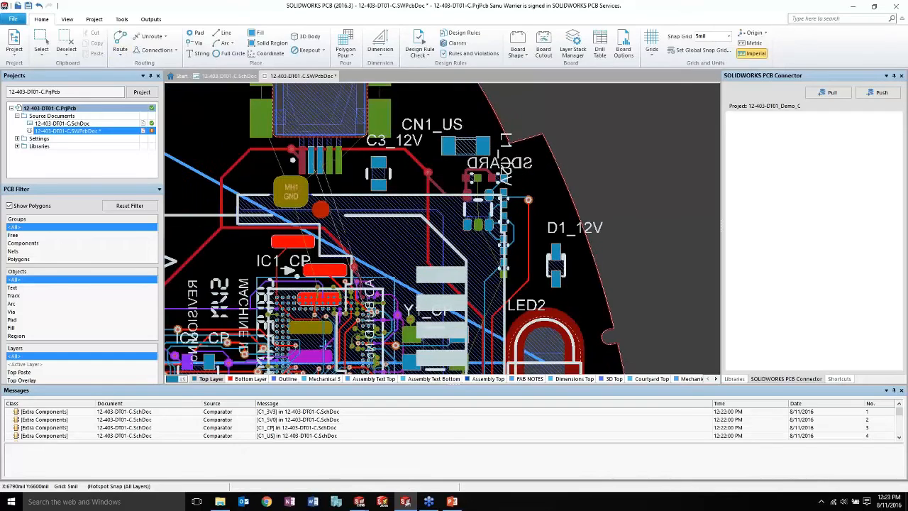
pyautogui.keyDown('ctrl'); pyautogui.scroll(1, 366, 173); pyautogui.keyUp('ctrl')
pyautogui.click(120, 49)
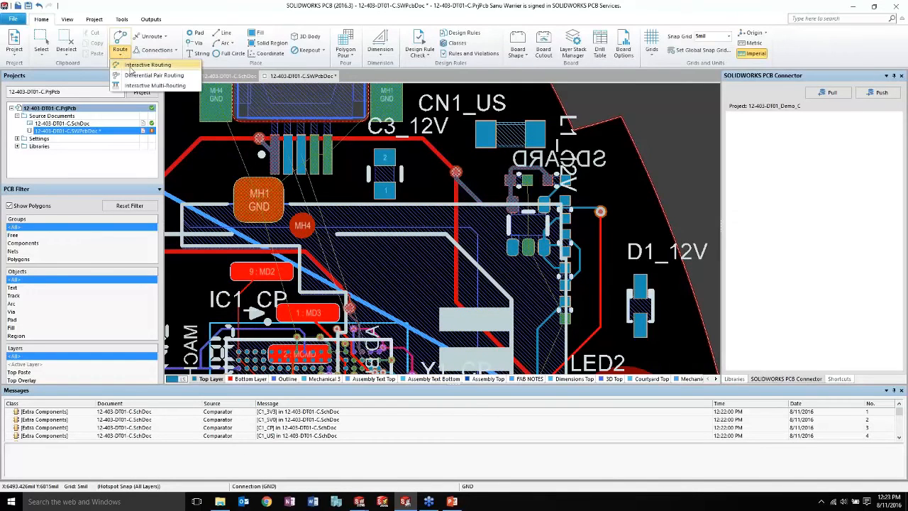
pyautogui.click(129, 65)
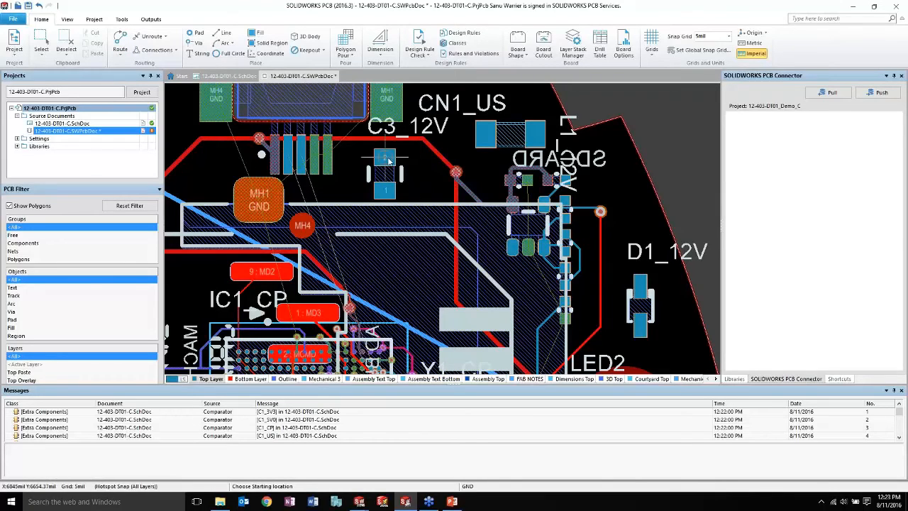
pyautogui.click(388, 161)
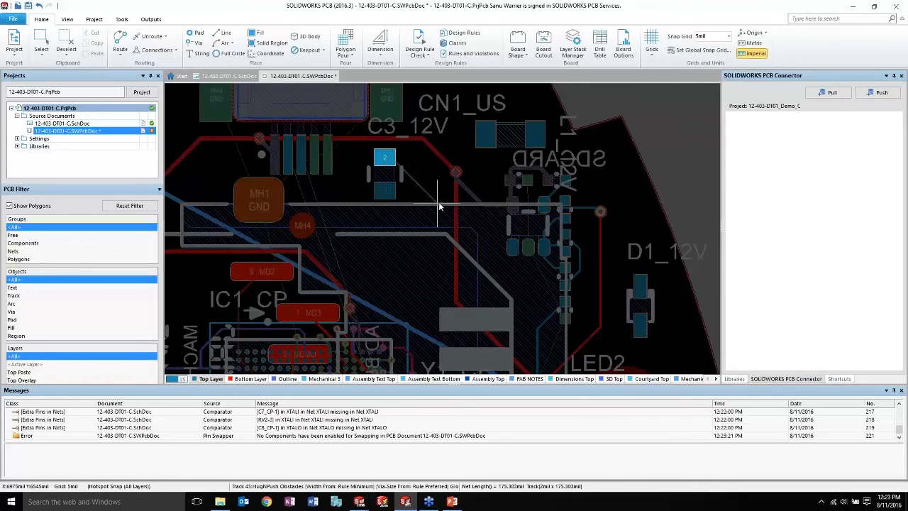
pyautogui.keyDown('ctrl'); pyautogui.scroll(-1, 446, 199); pyautogui.keyUp('ctrl')
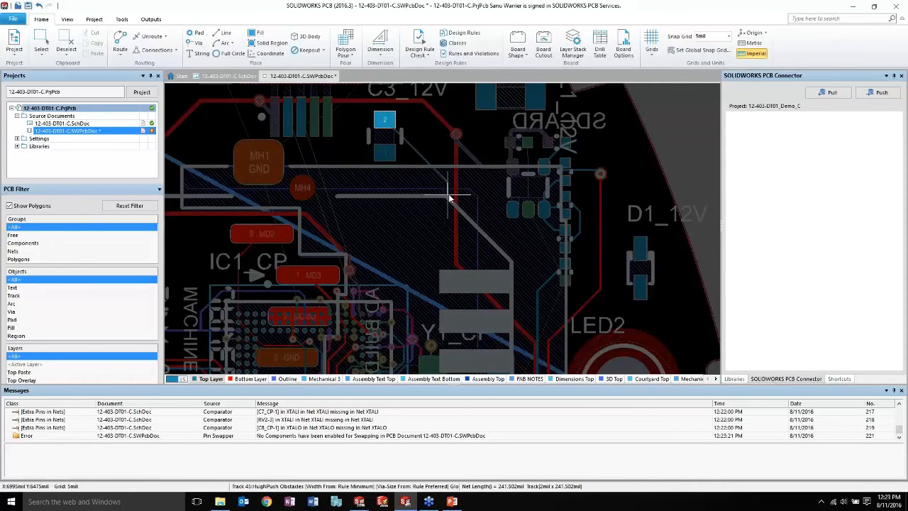
pyautogui.keyDown('ctrl'); pyautogui.scroll(-3, 449, 200); pyautogui.keyUp('ctrl')
pyautogui.keyDown('ctrl'); pyautogui.scroll(3, 449, 188); pyautogui.keyUp('ctrl')
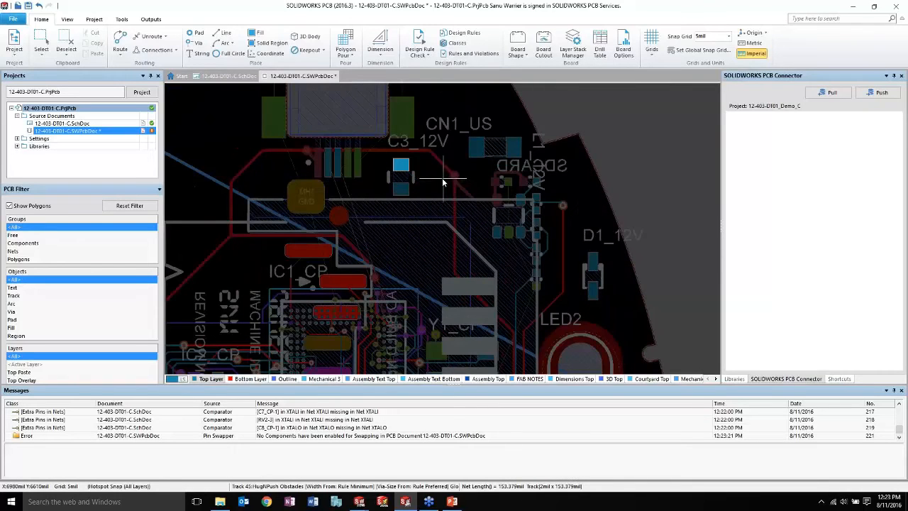
pyautogui.rightClick(442, 182)
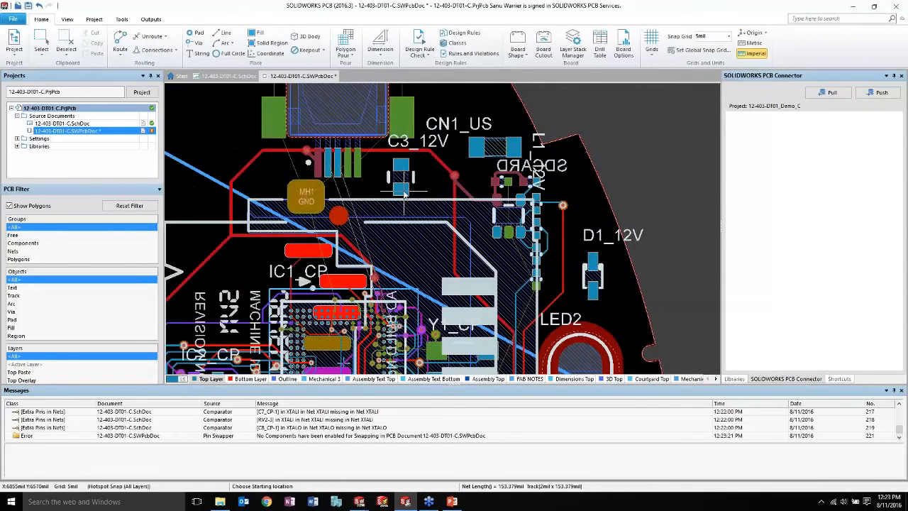
pyautogui.click(402, 190)
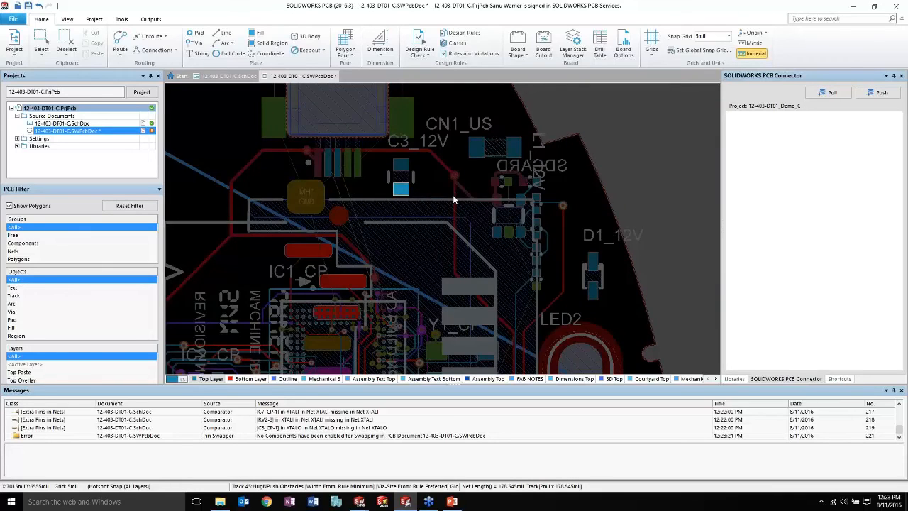
pyautogui.rightClick(454, 200)
# - Try routing top-layer traces from pads 1 and 2 of inductor L1_12V
pyautogui.click(475, 147)
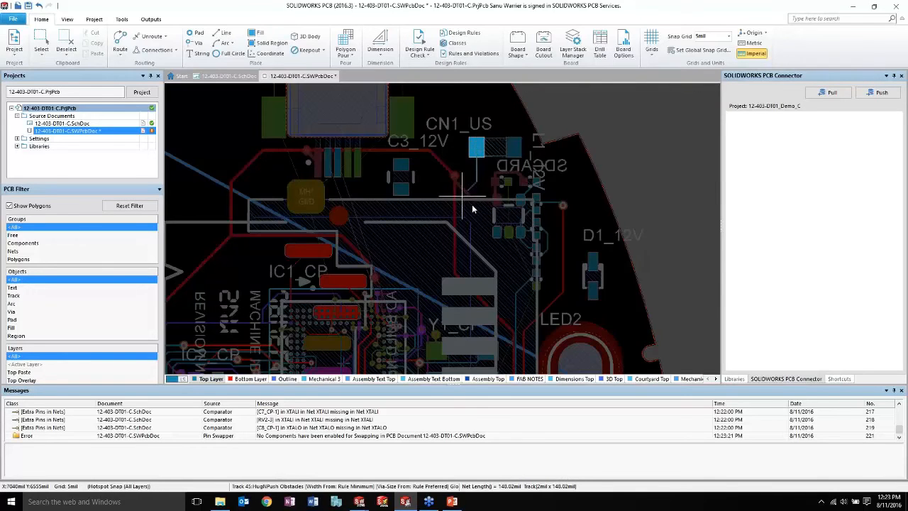
pyautogui.rightClick(516, 151)
pyautogui.click(517, 151)
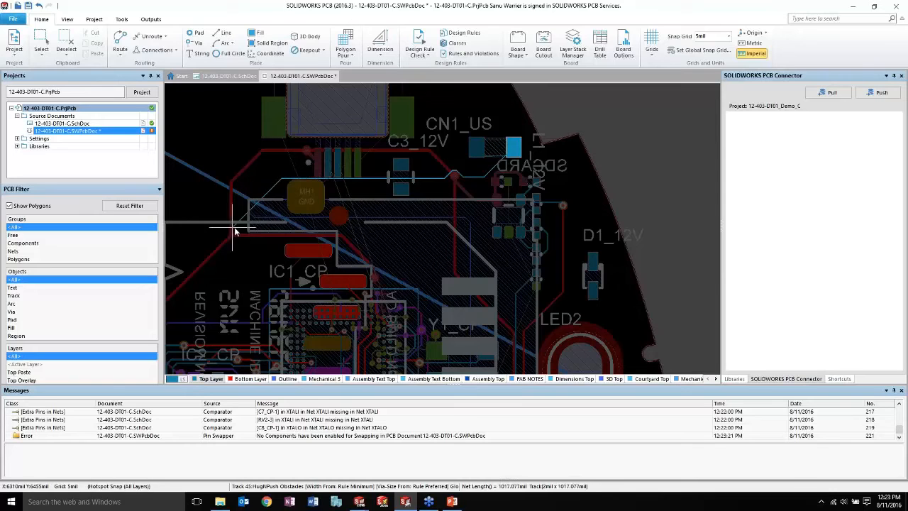
pyautogui.rightClick(461, 197)
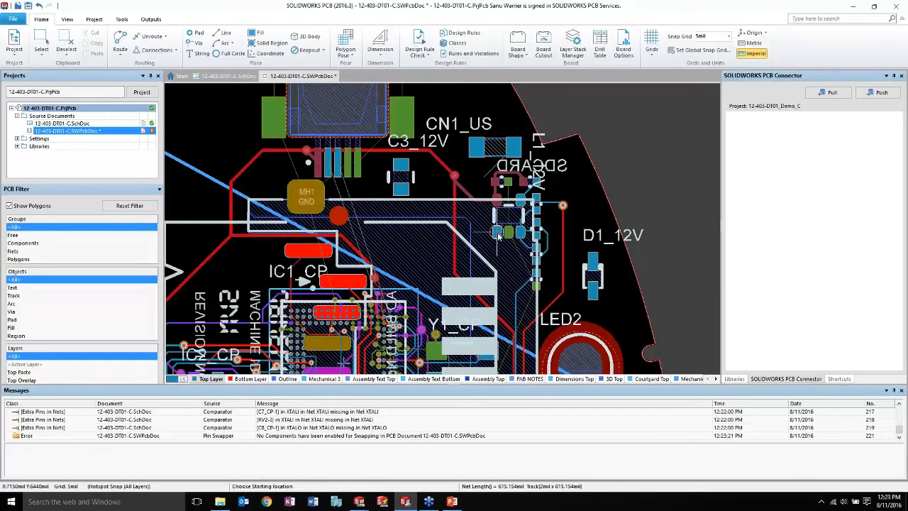
# - Route a diagonal trace from pad 1 of IC1_12V toward capacitor C3_12V and end interactive routing
pyautogui.click(497, 233)
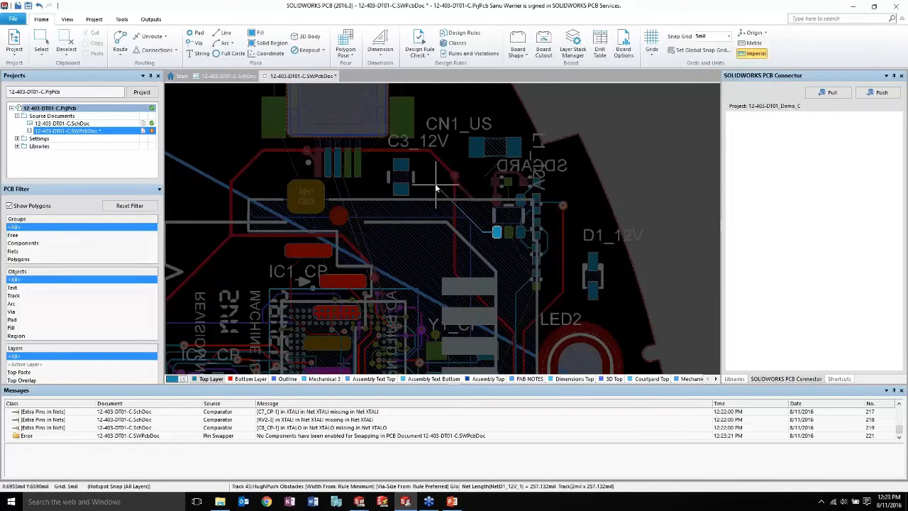
pyautogui.rightClick(430, 191)
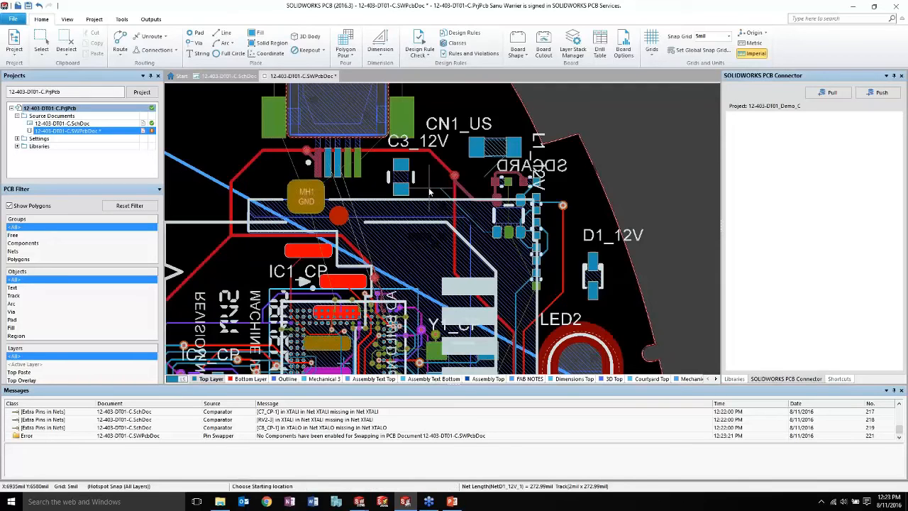
pyautogui.scroll(-2, 473, 198)
pyautogui.scroll(1, 473, 198)
pyautogui.scroll(1, 472, 197)
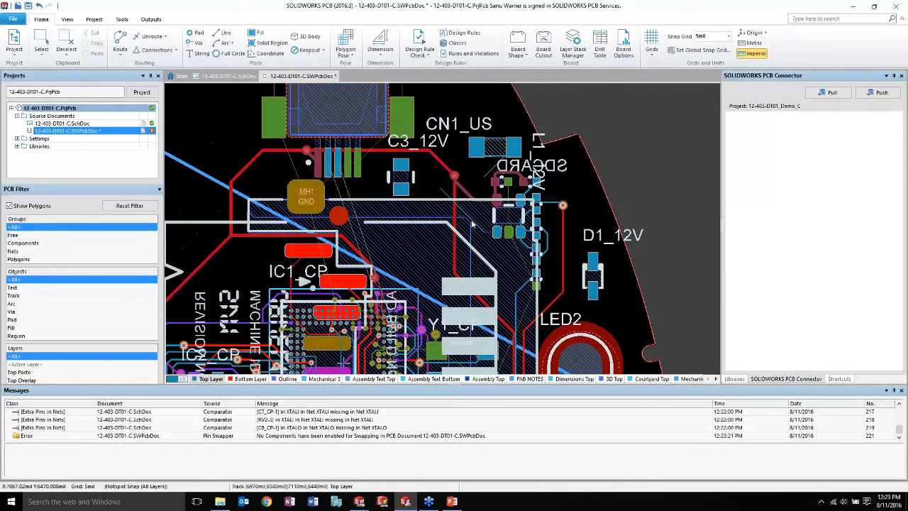
# - Select the diagonal trace running from pad 1 of IC1_12V toward C3_12V and delete it
pyautogui.keyDown('ctrl'); pyautogui.scroll(3, 466, 213); pyautogui.keyUp('ctrl')
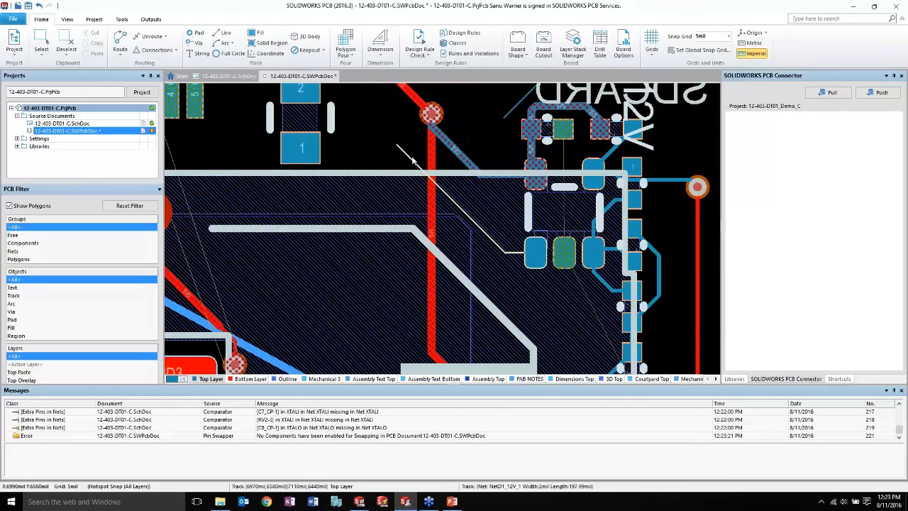
pyautogui.click(450, 199)
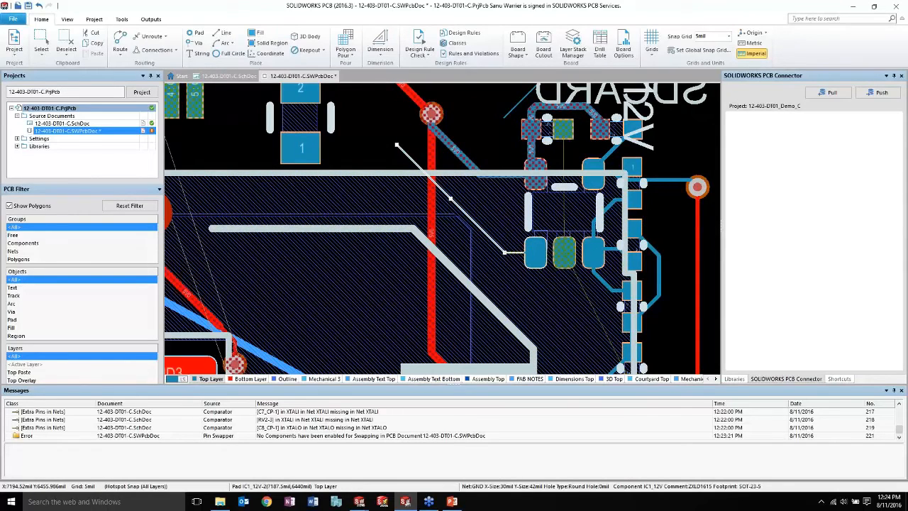
pyautogui.hotkey('ctrl', 'h')
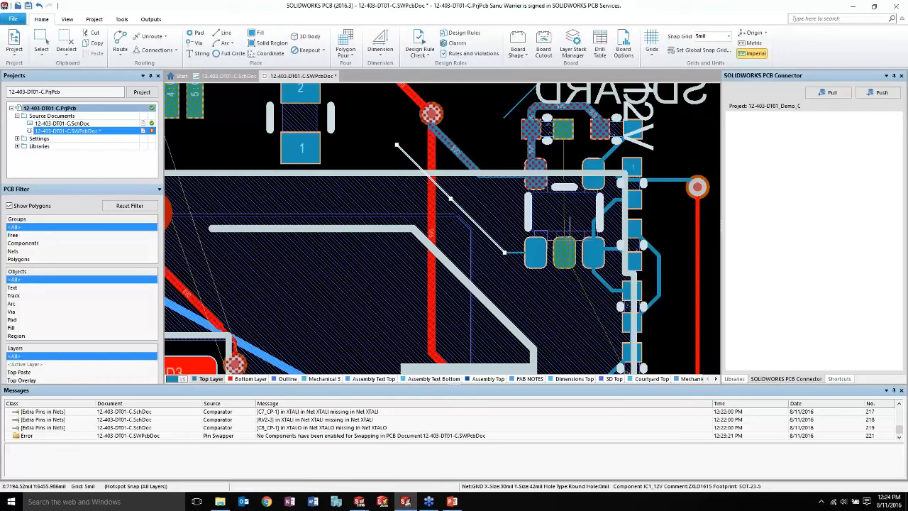
pyautogui.click(569, 241)
pyautogui.scroll(3, 409, 154)
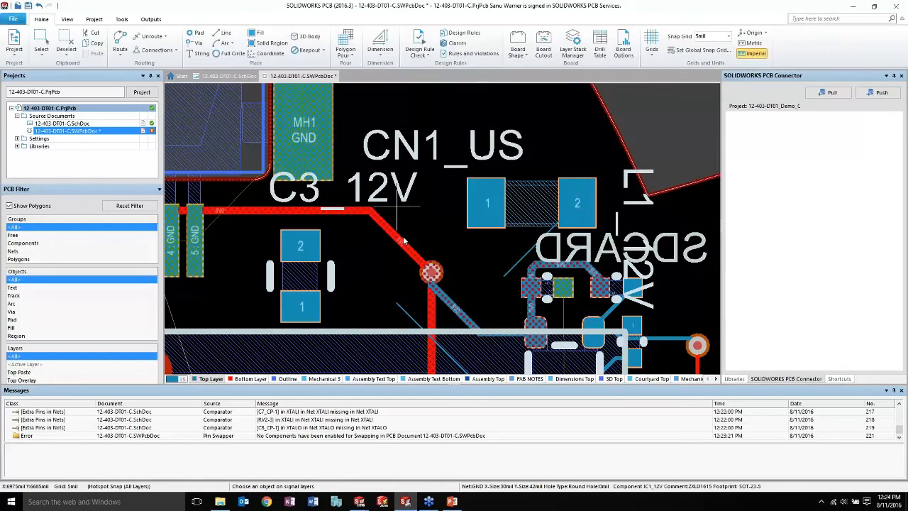
pyautogui.click(401, 310)
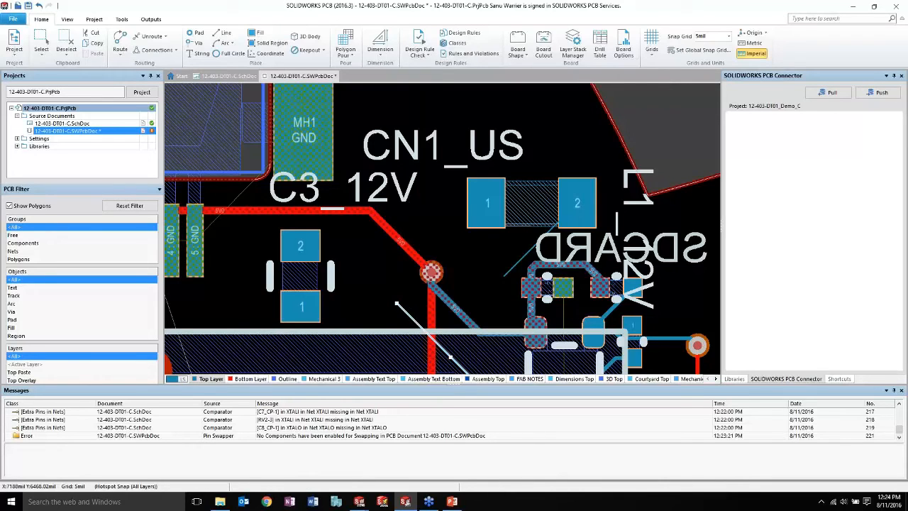
pyautogui.press('Delete')
# - Route the D- and D+ pads of connector CN1_US as a differential pair, running diagonally past MH4 and across the board
pyautogui.keyDown('ctrl'); pyautogui.scroll(-2, 402, 305); pyautogui.keyUp('ctrl')
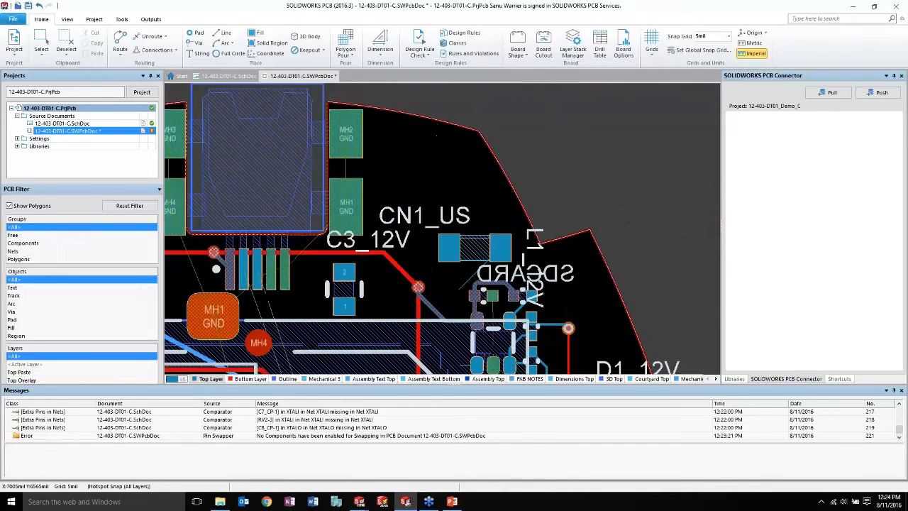
pyautogui.moveTo(432, 273); pyautogui.dragTo(443, 236, button='right')
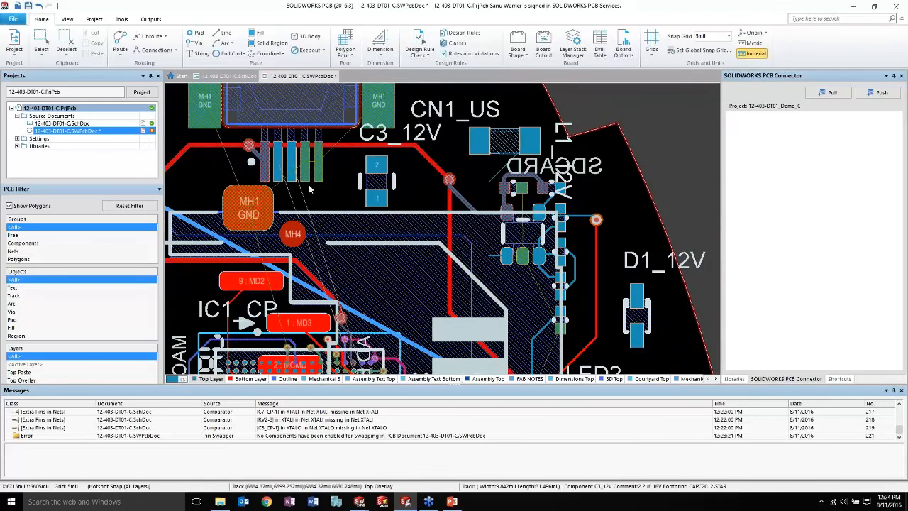
pyautogui.click(125, 57)
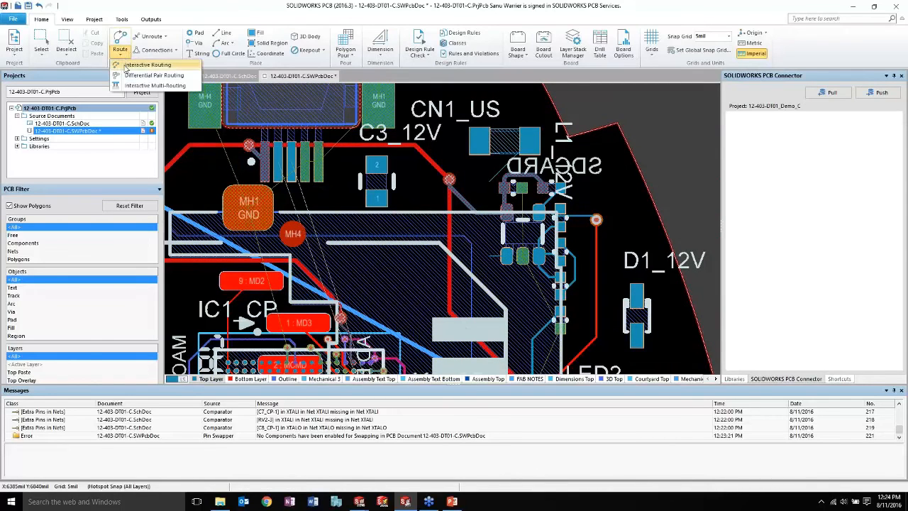
pyautogui.click(149, 76)
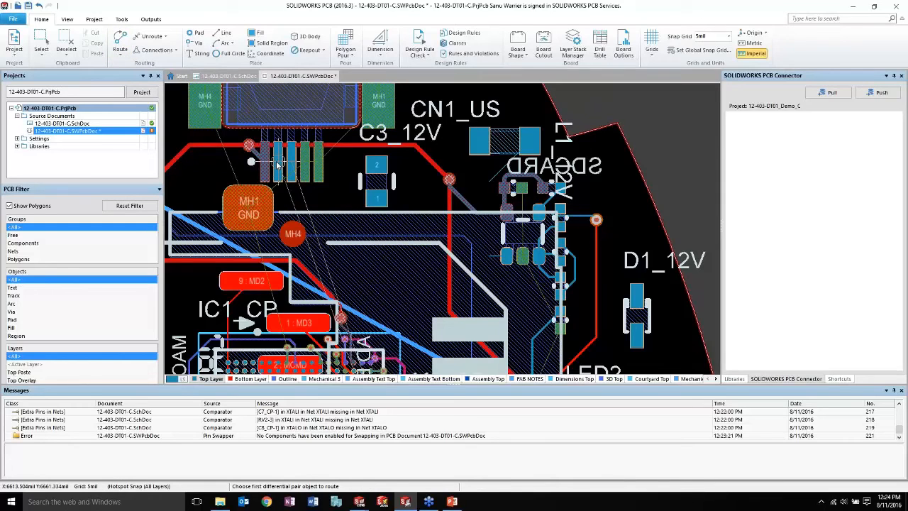
pyautogui.click(278, 164)
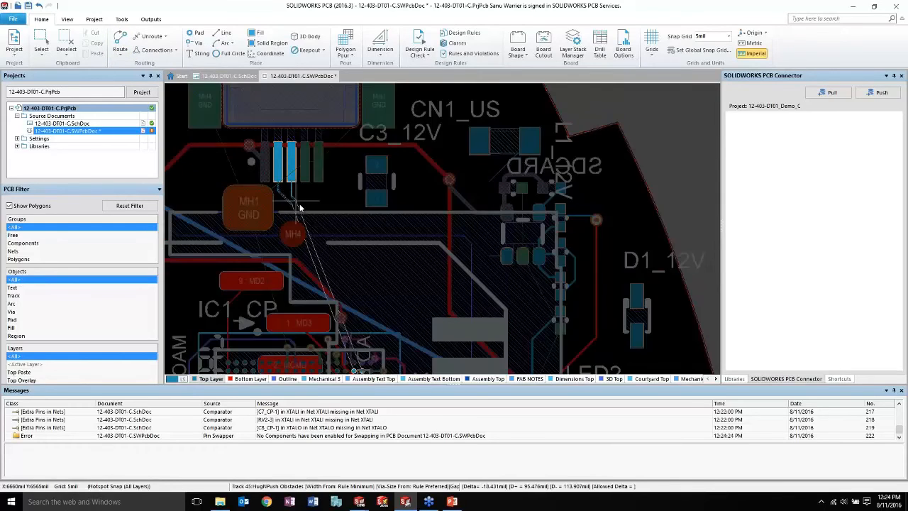
pyautogui.keyDown('ctrl'); pyautogui.scroll(2, 298, 213); pyautogui.keyUp('ctrl')
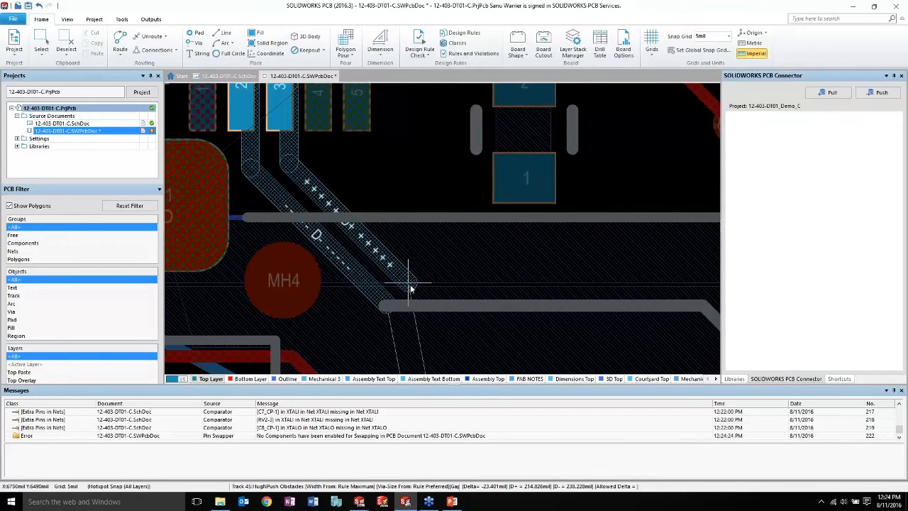
pyautogui.click(409, 287)
pyautogui.scroll(2, 434, 273)
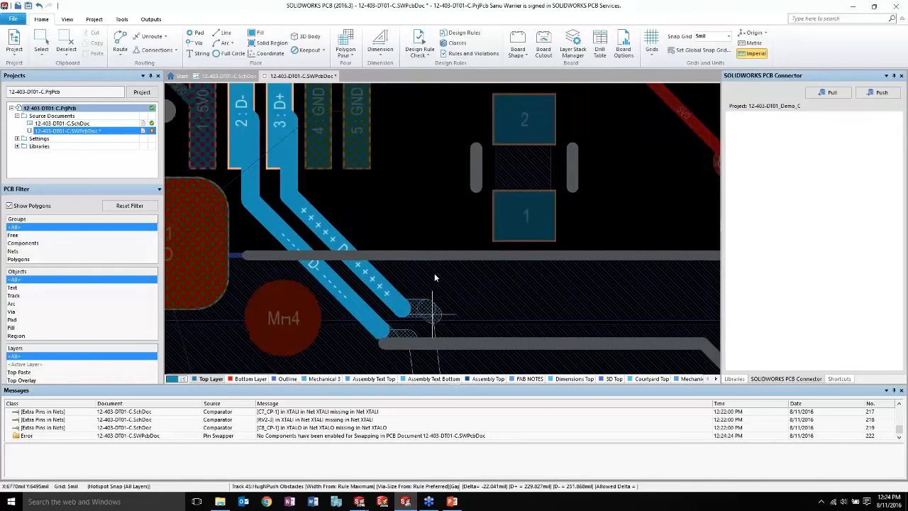
pyautogui.scroll(-2, 457, 323)
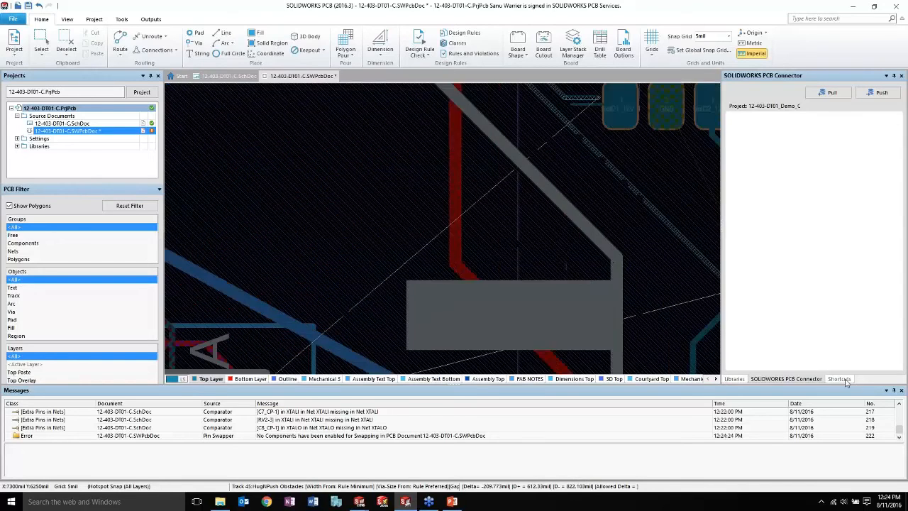
pyautogui.scroll(4, 426, 251)
pyautogui.rightClick(428, 268)
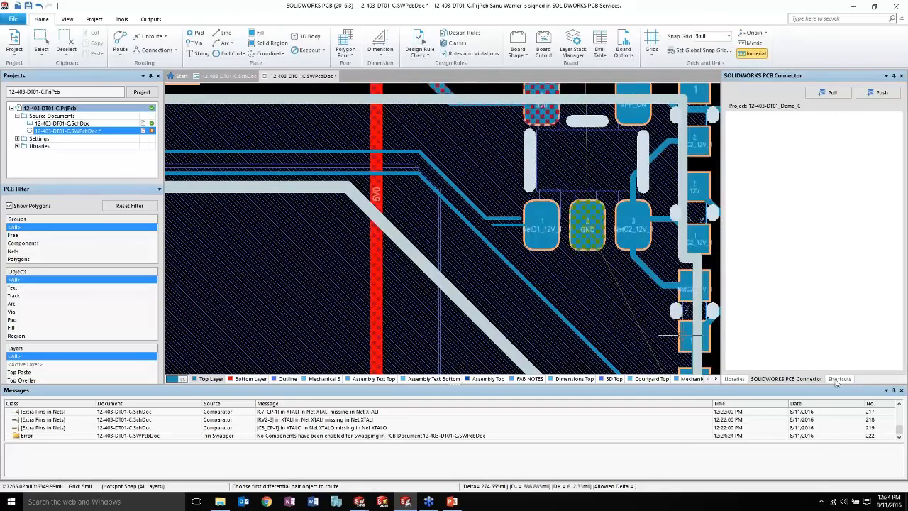
# - Display the list of keyboard shortcuts by category and view the pads of connector CN1_US
pyautogui.rightClick(420, 251)
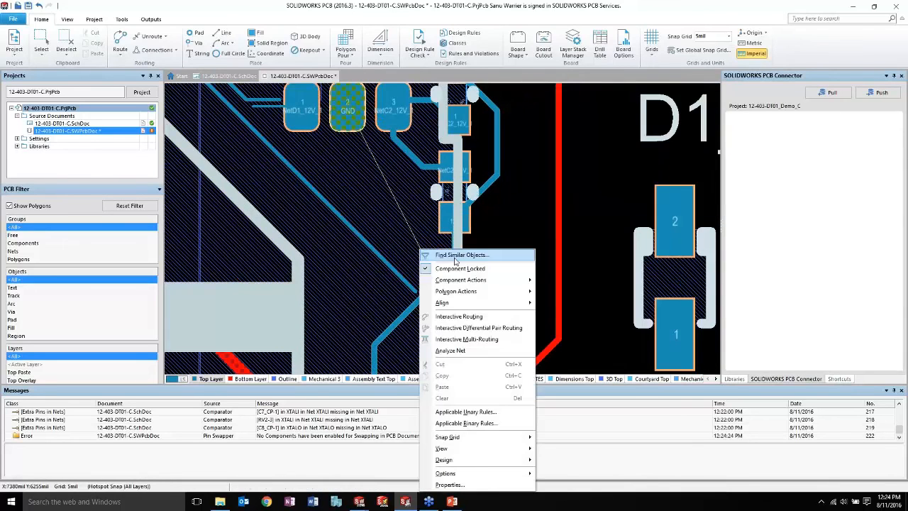
pyautogui.click(839, 378)
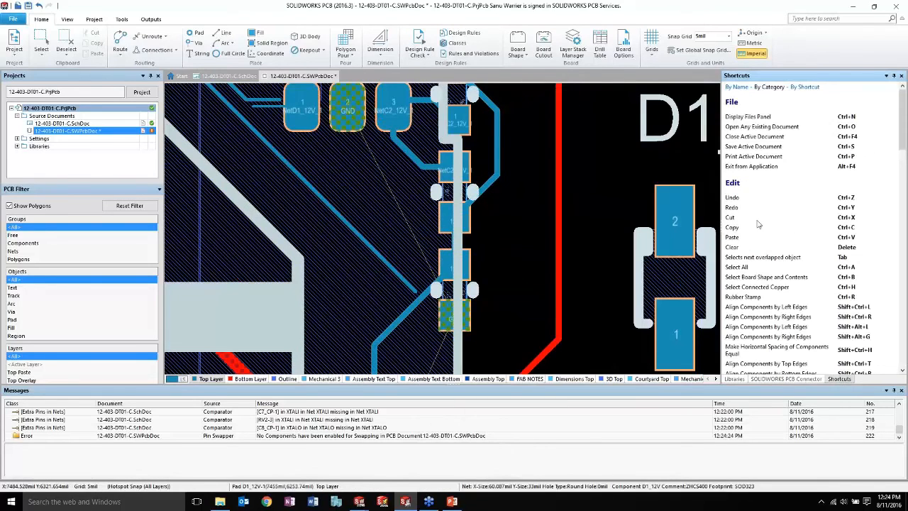
pyautogui.keyDown('ctrl'); pyautogui.scroll(-2, 381, 229); pyautogui.keyUp('ctrl')
pyautogui.keyDown('ctrl'); pyautogui.scroll(-3, 381, 229); pyautogui.keyUp('ctrl')
pyautogui.keyDown('ctrl'); pyautogui.scroll(4, 277, 189); pyautogui.keyUp('ctrl')
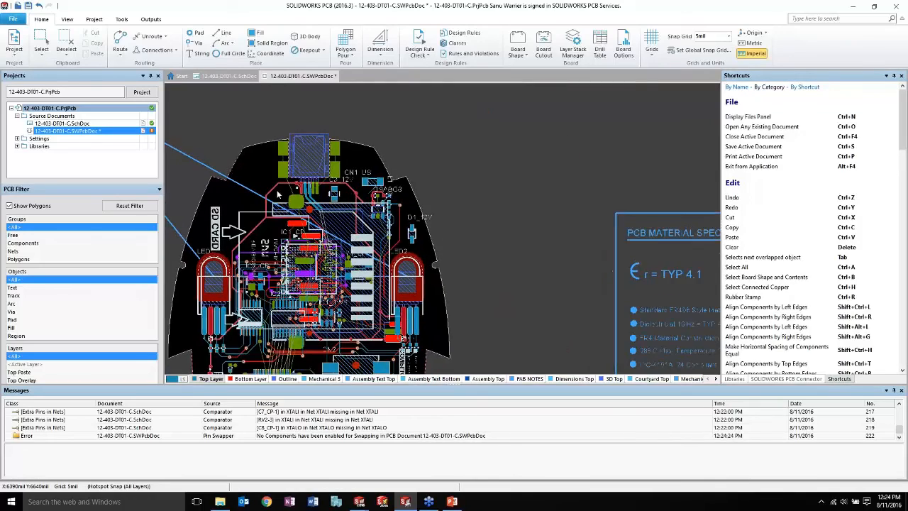
pyautogui.keyDown('ctrl'); pyautogui.scroll(2, 277, 189); pyautogui.keyUp('ctrl')
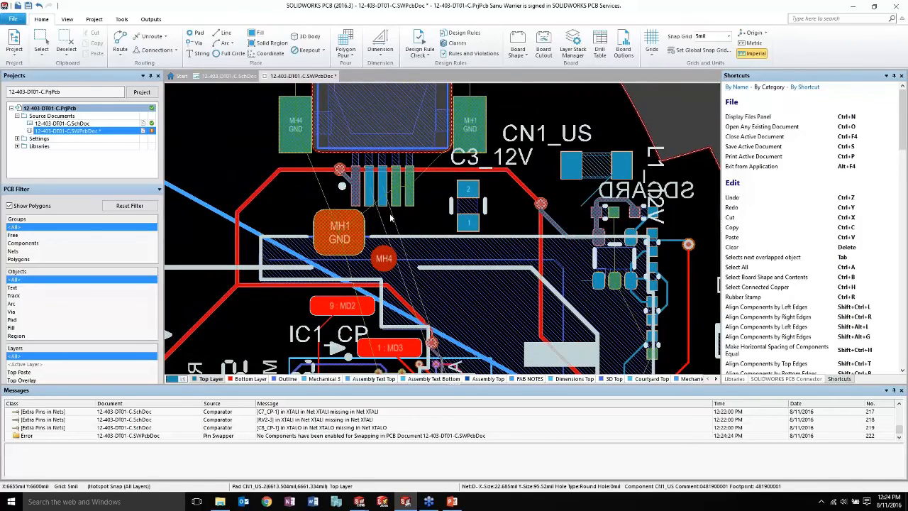
# - Select pads 11 to 17 of IC2, from SOFT.TCK through SOFT.TDO, on the side facing connector CN1
pyautogui.moveTo(409, 301); pyautogui.dragTo(410, 160, button='right')
pyautogui.moveTo(390, 270); pyautogui.dragTo(410, 177, button='right')
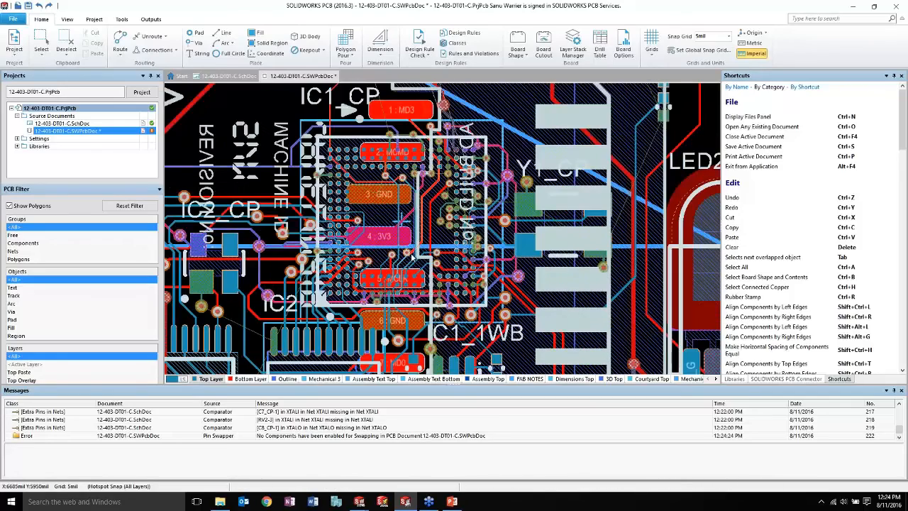
pyautogui.moveTo(361, 308); pyautogui.dragTo(401, 168, button='right')
pyautogui.moveTo(372, 258); pyautogui.dragTo(409, 155, button='right')
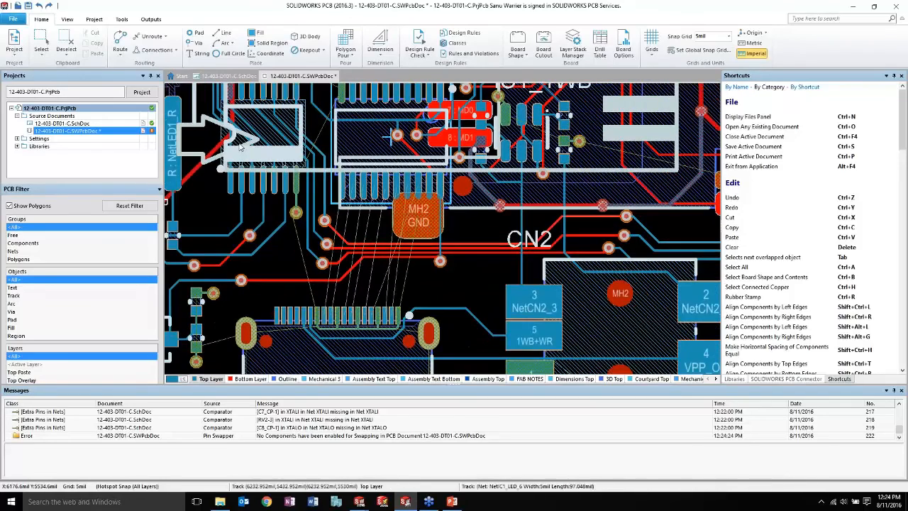
pyautogui.click(120, 55)
pyautogui.keyDown('ctrl'); pyautogui.scroll(2, 325, 208); pyautogui.keyUp('ctrl')
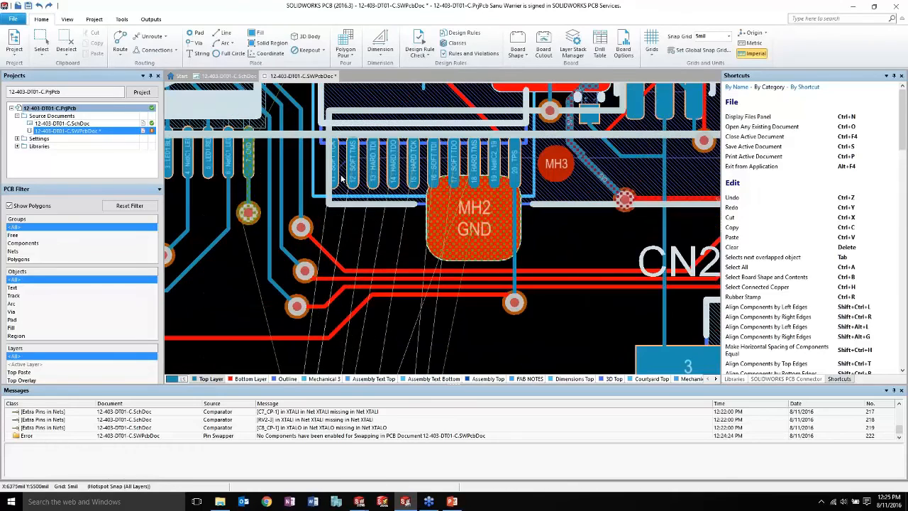
pyautogui.keyDown('shift'); pyautogui.click(373, 168); pyautogui.keyUp('shift')
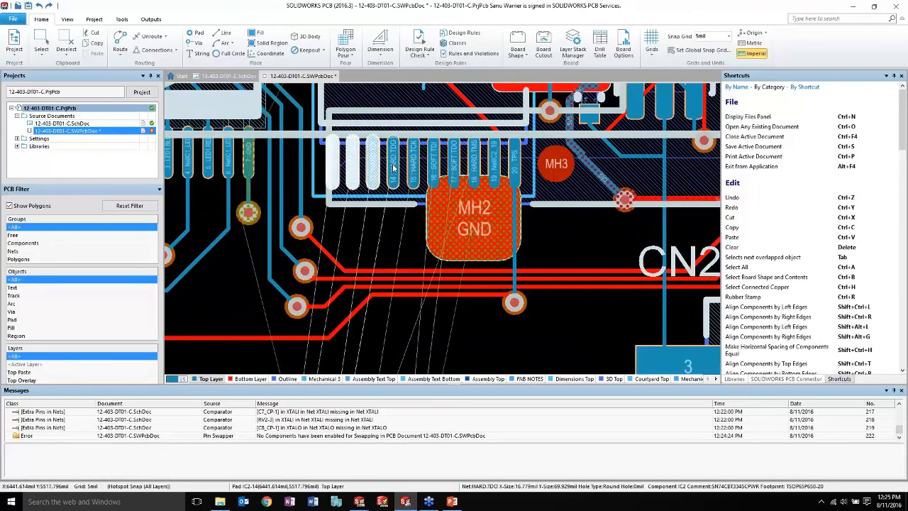
pyautogui.keyDown('shift'); pyautogui.click(393, 168); pyautogui.keyUp('shift')
pyautogui.keyDown('shift'); pyautogui.click(414, 168); pyautogui.keyUp('shift')
pyautogui.keyDown('shift'); pyautogui.click(433, 167); pyautogui.keyUp('shift')
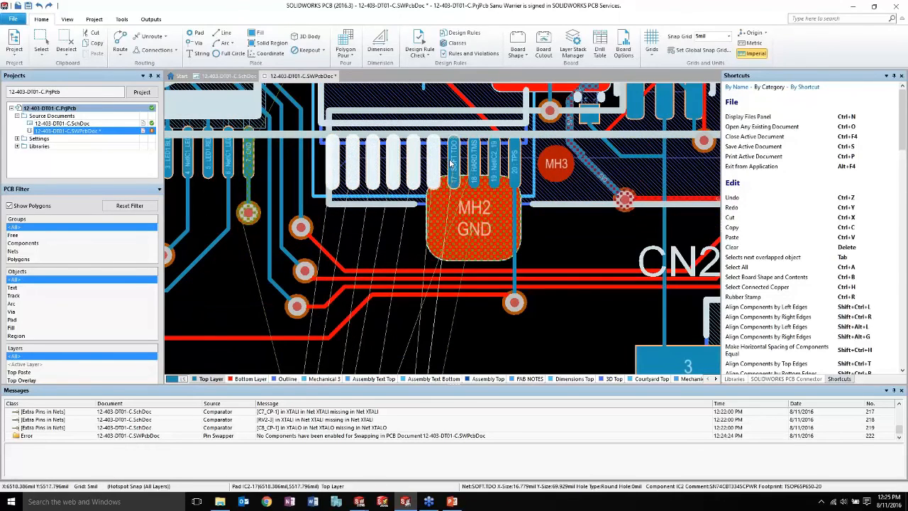
pyautogui.keyDown('shift'); pyautogui.click(454, 167); pyautogui.keyUp('shift')
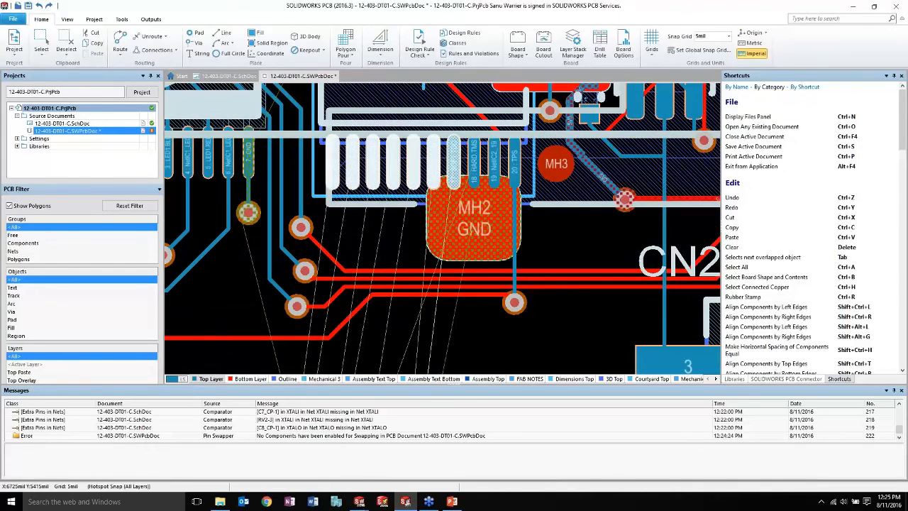
# - Multi-route the seven selected IC2 pads as a bus with reduced trace spacing, ending just short of connector CN1
pyautogui.click(120, 49)
pyautogui.click(134, 85)
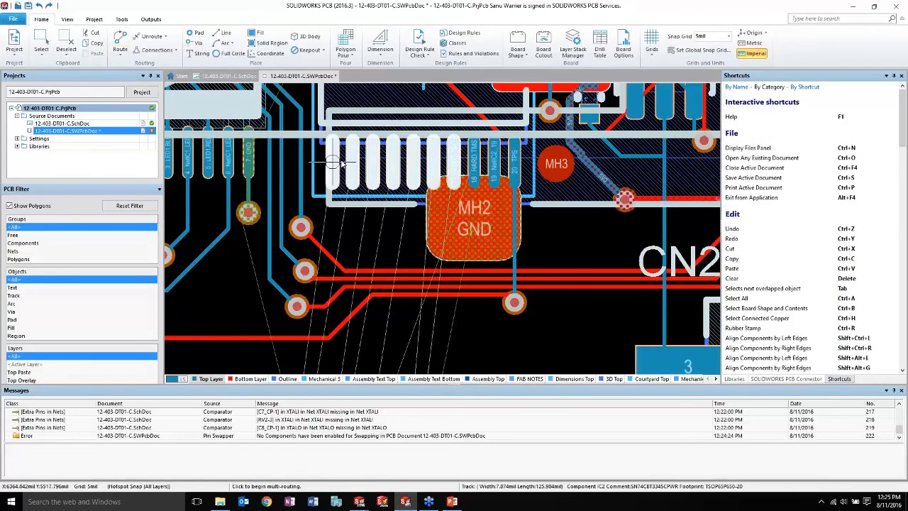
pyautogui.click(372, 176)
pyautogui.scroll(-2, 379, 273)
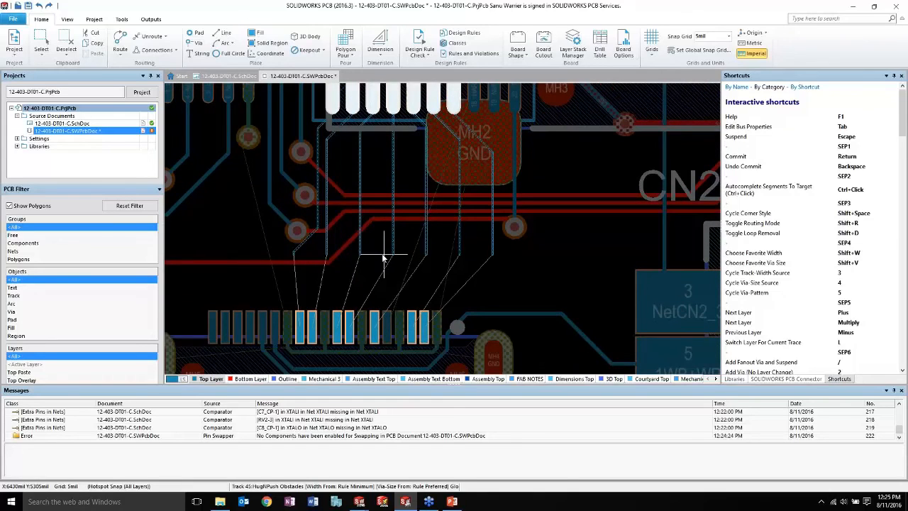
pyautogui.press('b')
pyautogui.press('b')
pyautogui.press('b')
pyautogui.press('b')
pyautogui.press('b')
pyautogui.press('b')
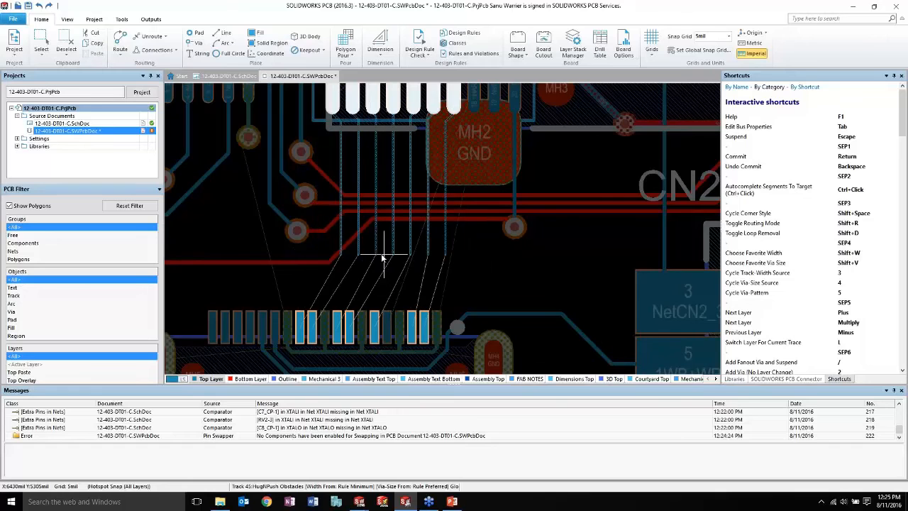
pyautogui.press('b')
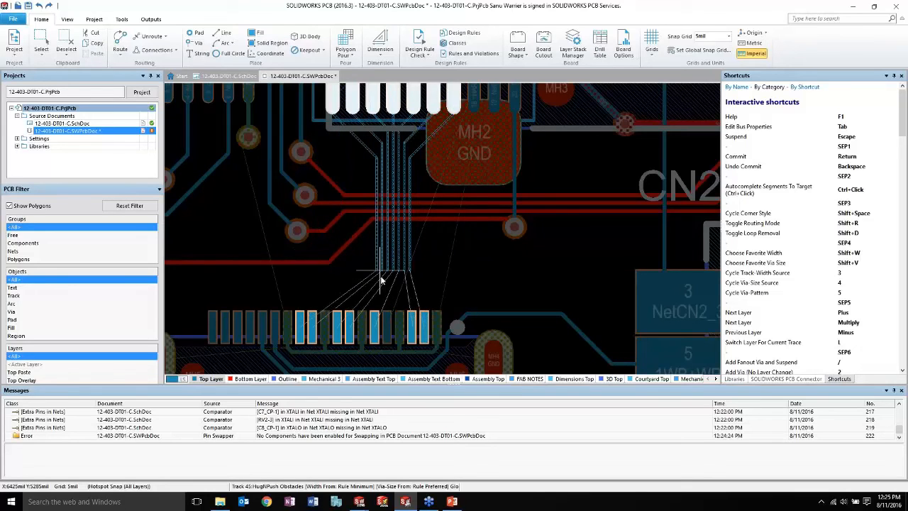
pyautogui.click(383, 273)
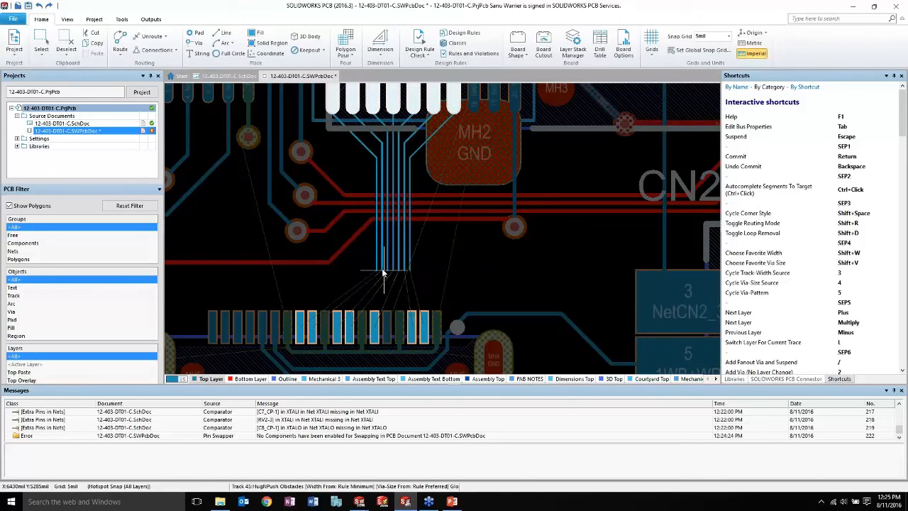
pyautogui.rightClick(346, 282)
# - Interactively route the SOFT.TCK trace from the end of the bus to pad 12 of connector CN1
pyautogui.moveTo(352, 275); pyautogui.dragTo(353, 273, button='middle')
pyautogui.click(395, 264)
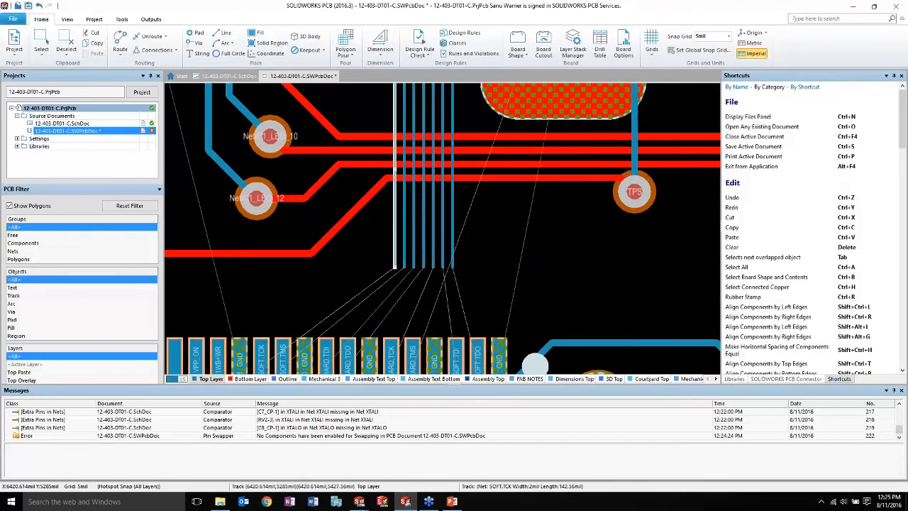
pyautogui.click(119, 60)
pyautogui.click(152, 66)
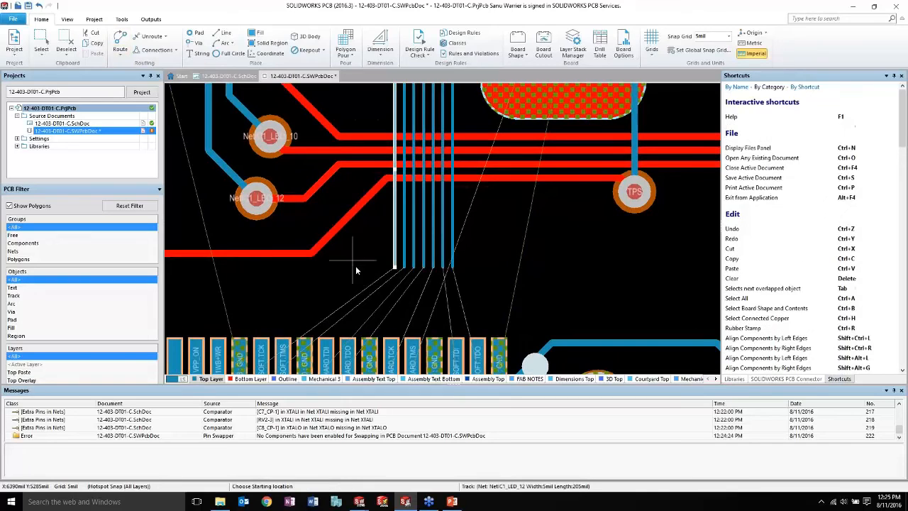
pyautogui.click(395, 266)
pyautogui.scroll(-2, 268, 366)
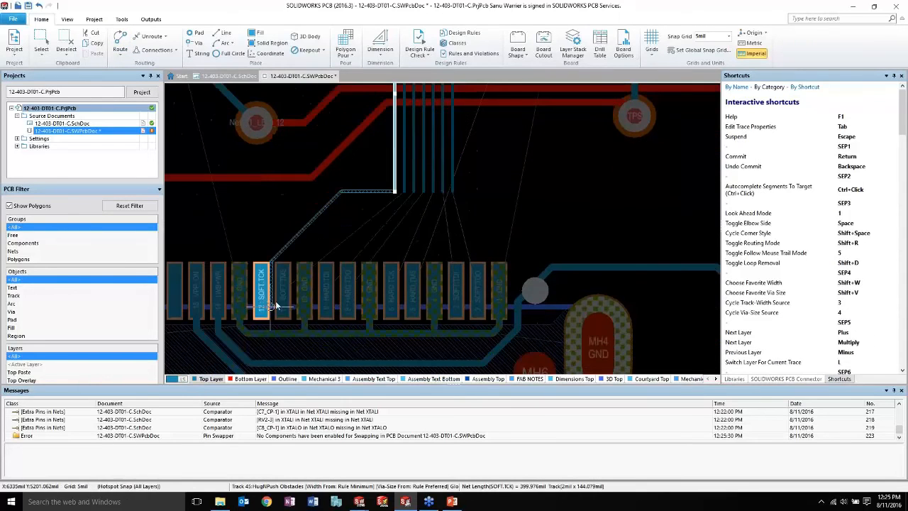
pyautogui.click(302, 218)
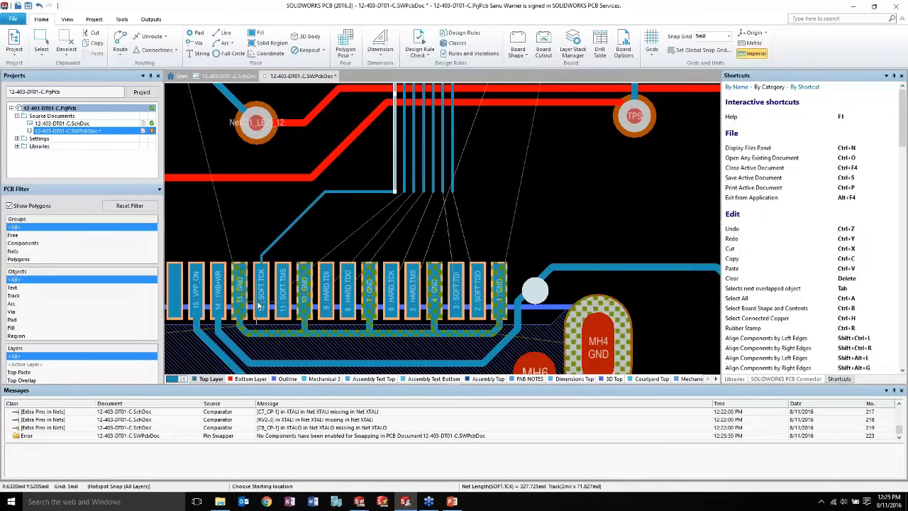
# - Route the SOFT.TMS bus trace to pad 11 and the HARD.TDI trace to pad 9 of CN1
pyautogui.click(401, 193)
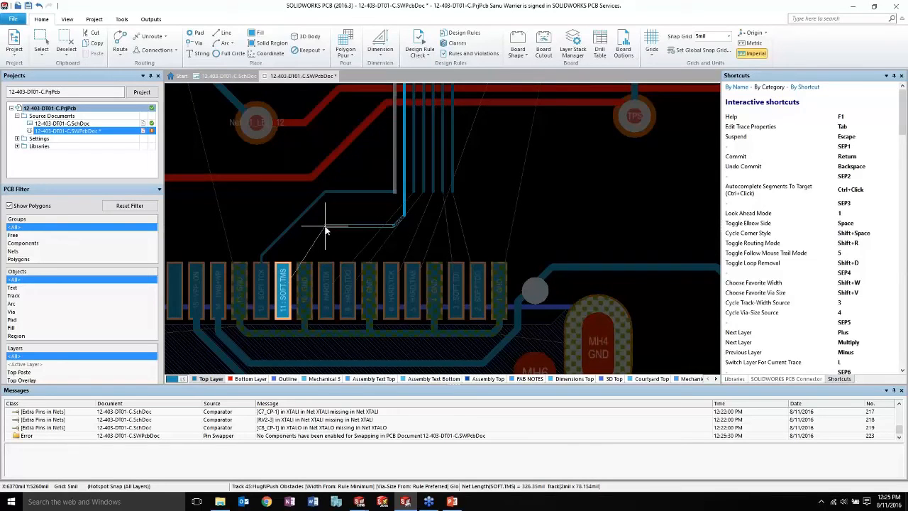
pyautogui.click(293, 241)
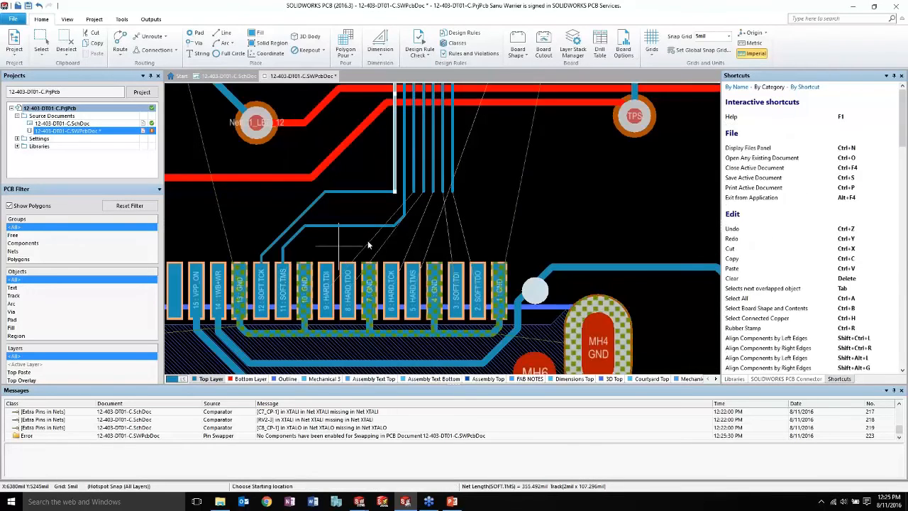
pyautogui.click(414, 193)
pyautogui.click(416, 224)
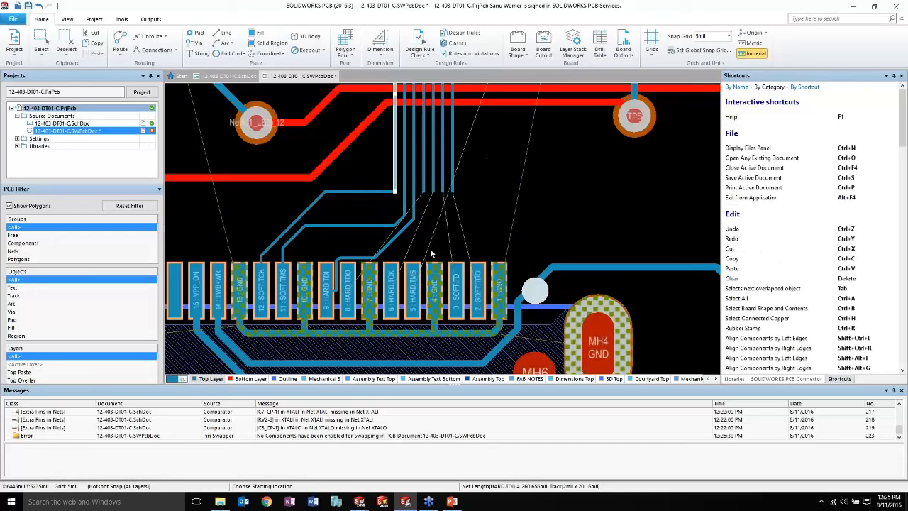
# - Route the SOFT.TDO bus trace to pad 2 and the SOFT.TDI trace to pad 3 of CN1
pyautogui.click(452, 191)
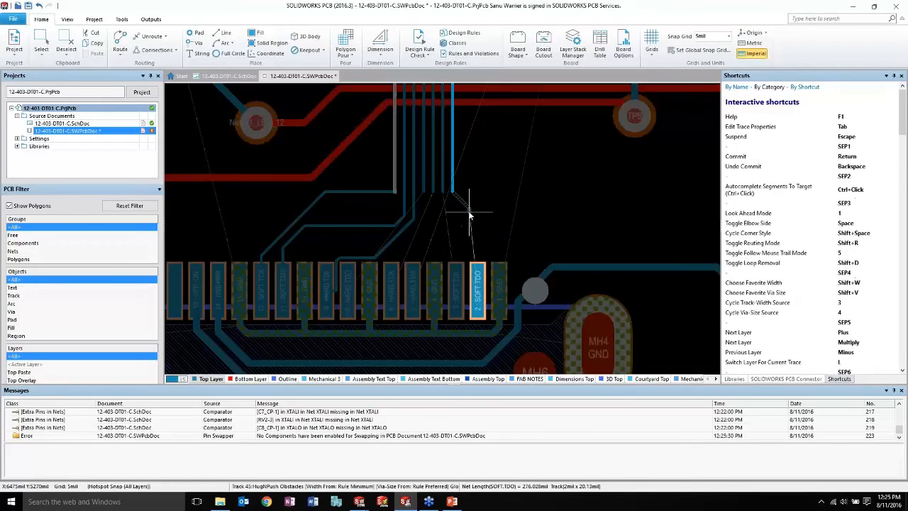
pyautogui.click(479, 291)
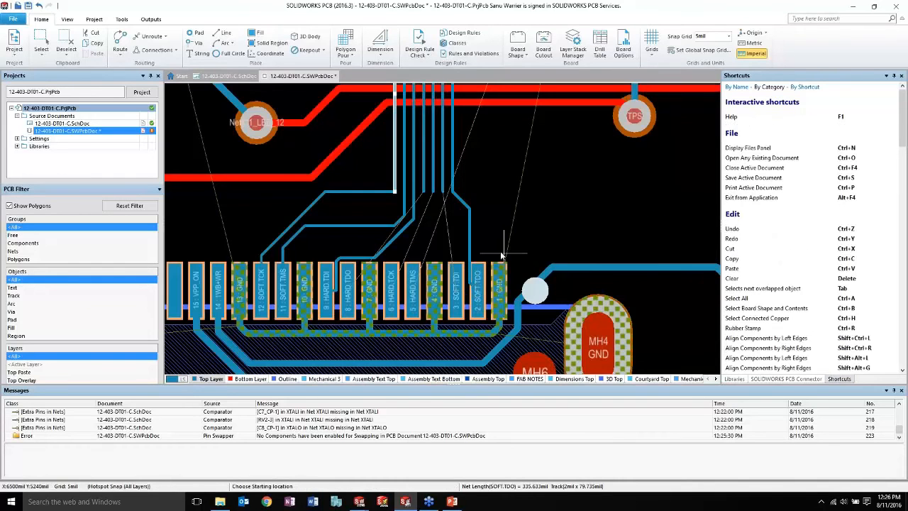
pyautogui.click(442, 193)
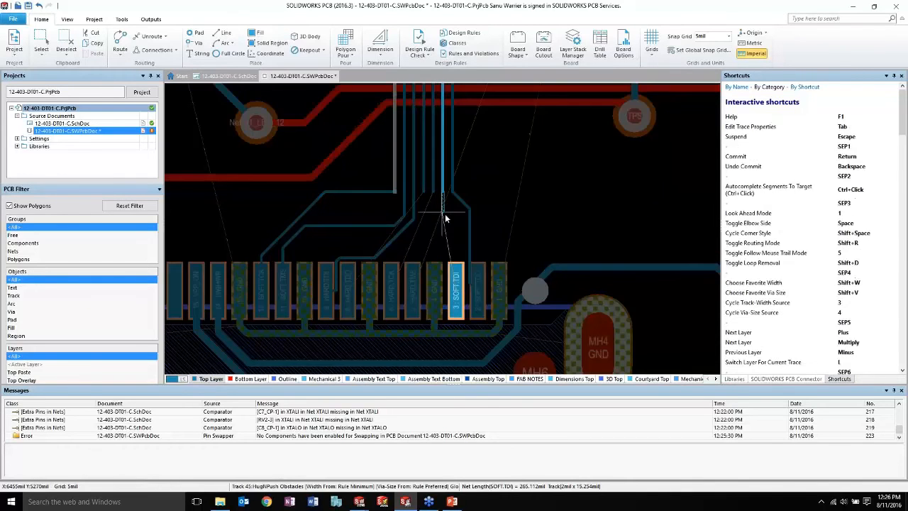
pyautogui.rightClick(438, 197)
# - Route the HARD.TCK bus trace to pad 6 and the HARD.TDO trace to pad 8 of CN1
pyautogui.click(436, 193)
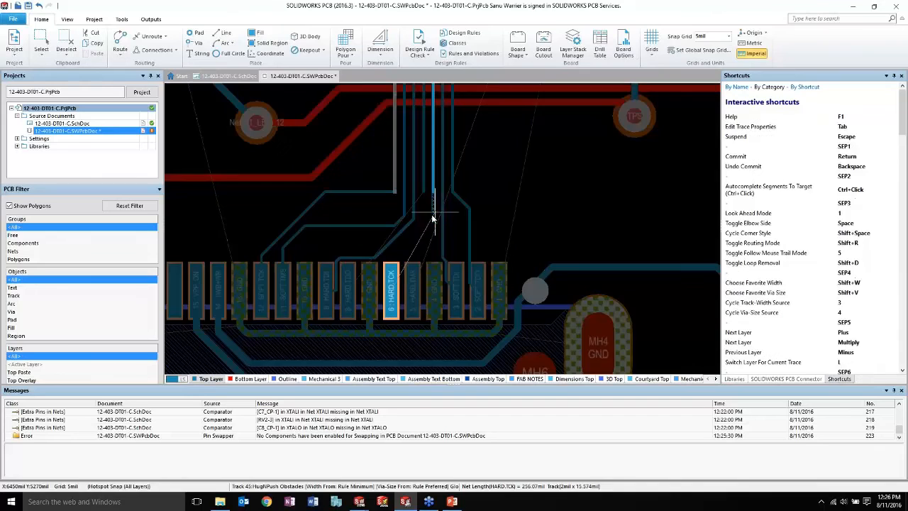
pyautogui.rightClick(434, 195)
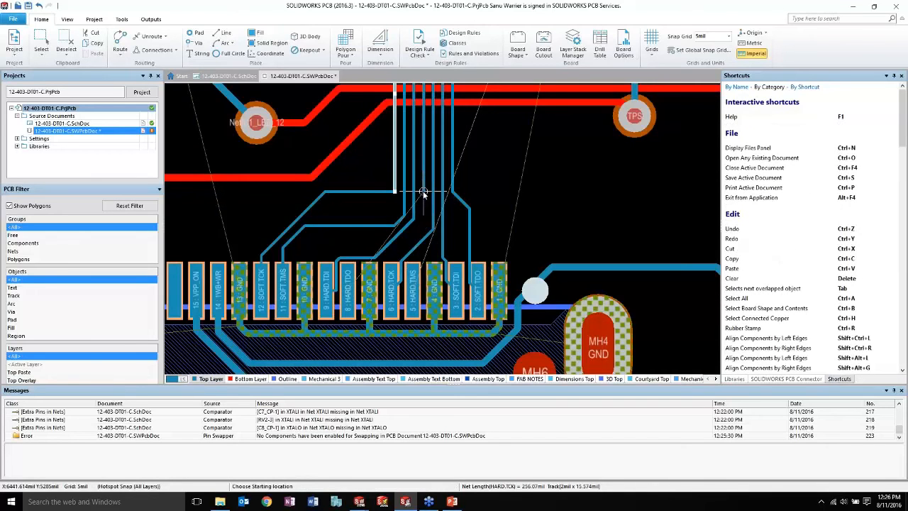
pyautogui.click(420, 215)
pyautogui.rightClick(420, 249)
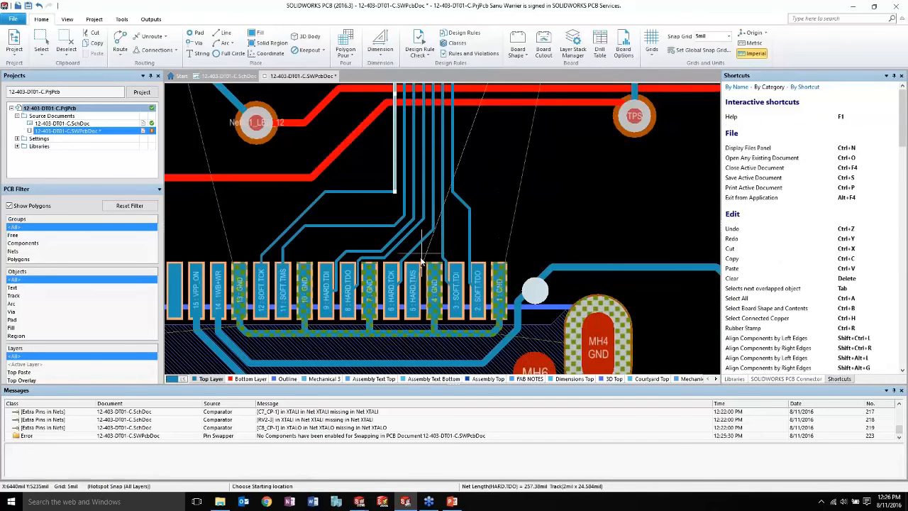
# - Examine the new traces at CN1 and the rest of the board, and clear the trace selection
pyautogui.keyDown('ctrl'); pyautogui.scroll(2, 357, 285); pyautogui.keyUp('ctrl')
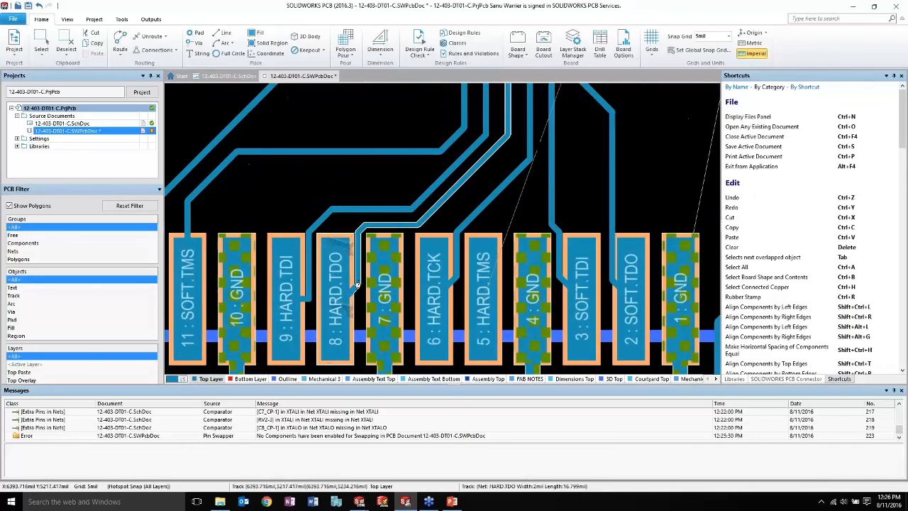
pyautogui.keyDown('ctrl'); pyautogui.scroll(-4, 532, 284); pyautogui.keyUp('ctrl')
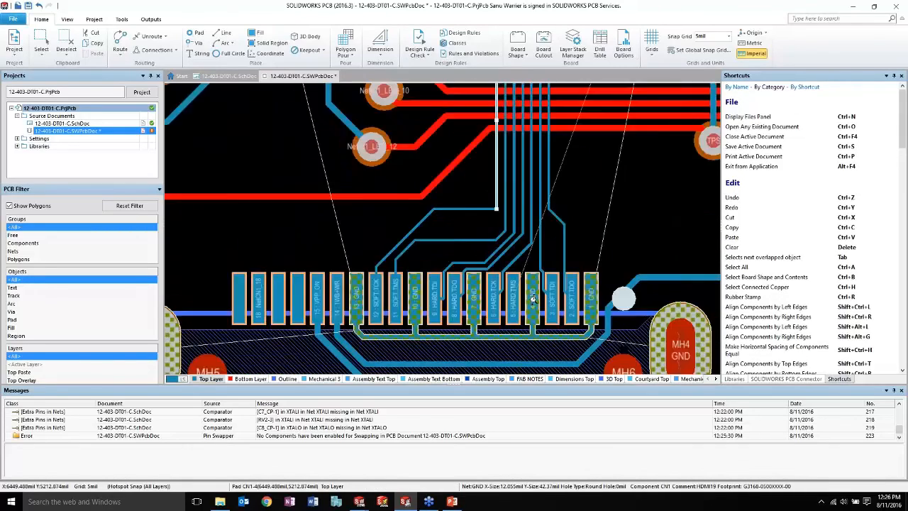
pyautogui.moveTo(438, 272); pyautogui.dragTo(370, 411, button='right')
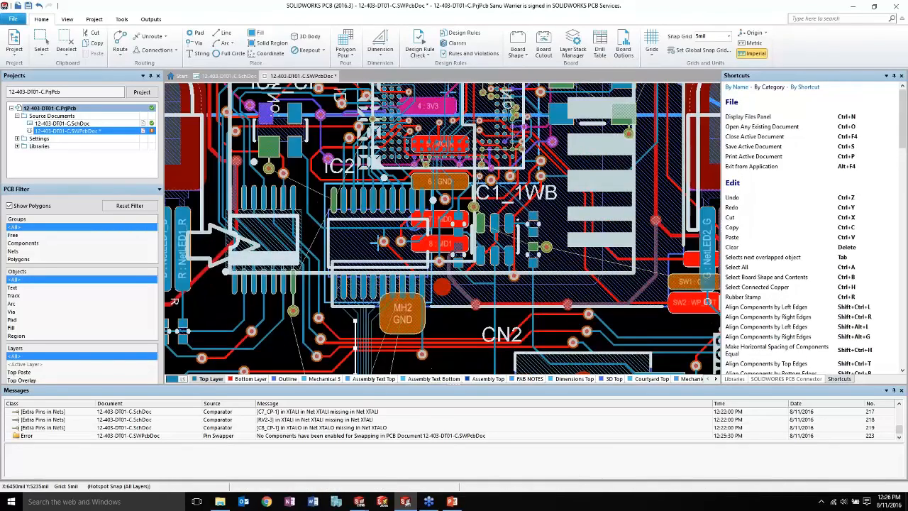
pyautogui.moveTo(484, 91); pyautogui.dragTo(438, 298, button='right')
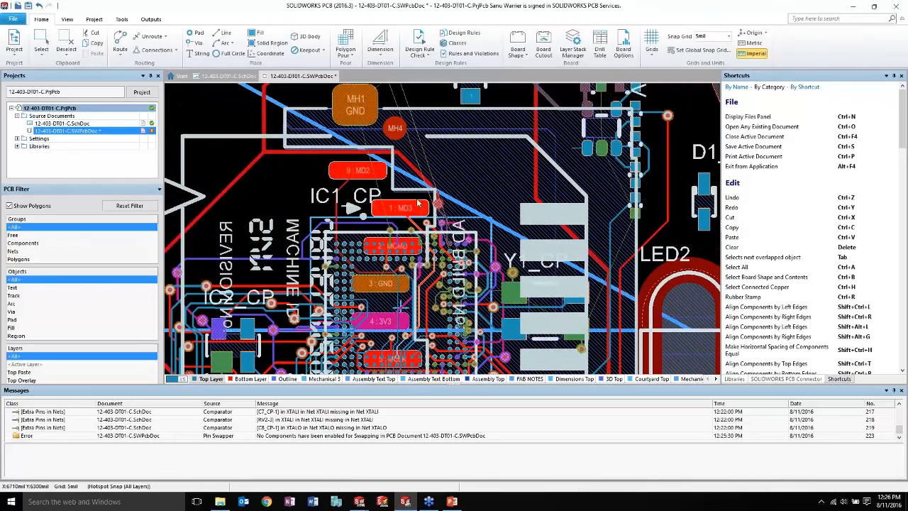
pyautogui.keyDown('ctrl'); pyautogui.scroll(2, 393, 190); pyautogui.keyUp('ctrl')
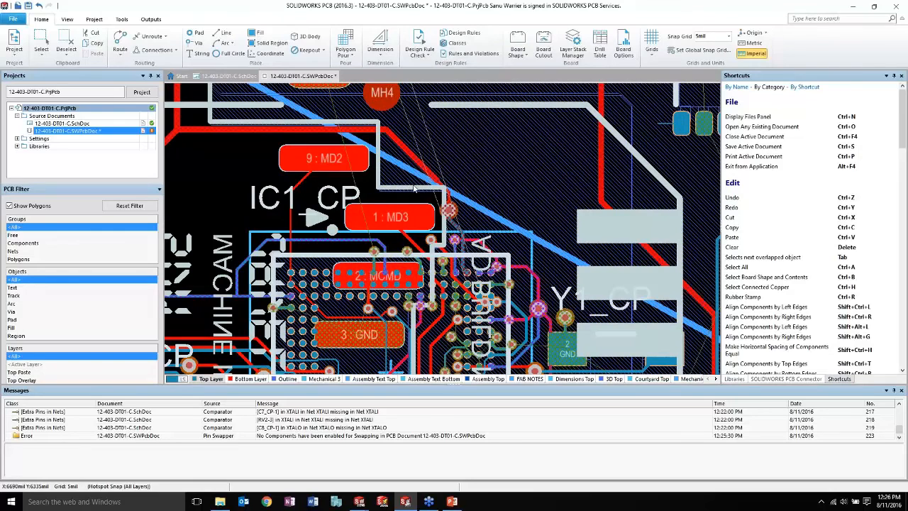
pyautogui.keyDown('ctrl'); pyautogui.scroll(-4, 415, 186); pyautogui.keyUp('ctrl')
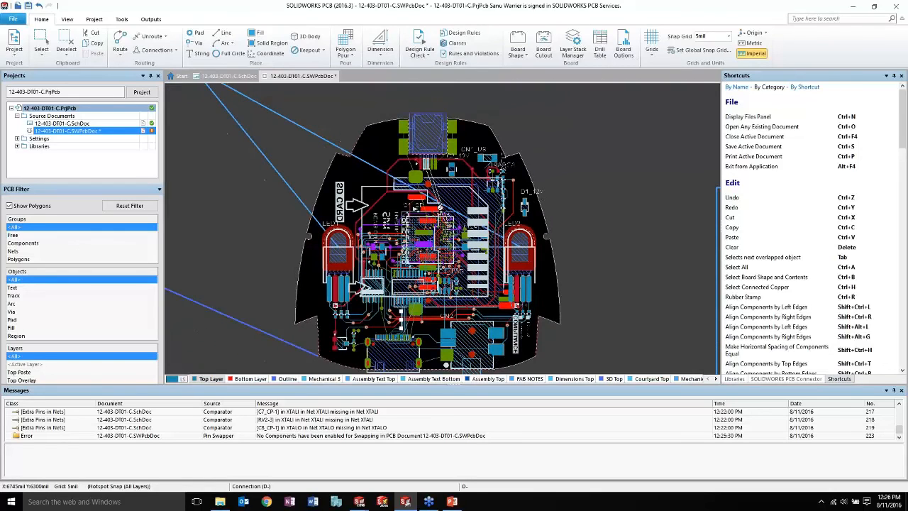
pyautogui.click(568, 182)
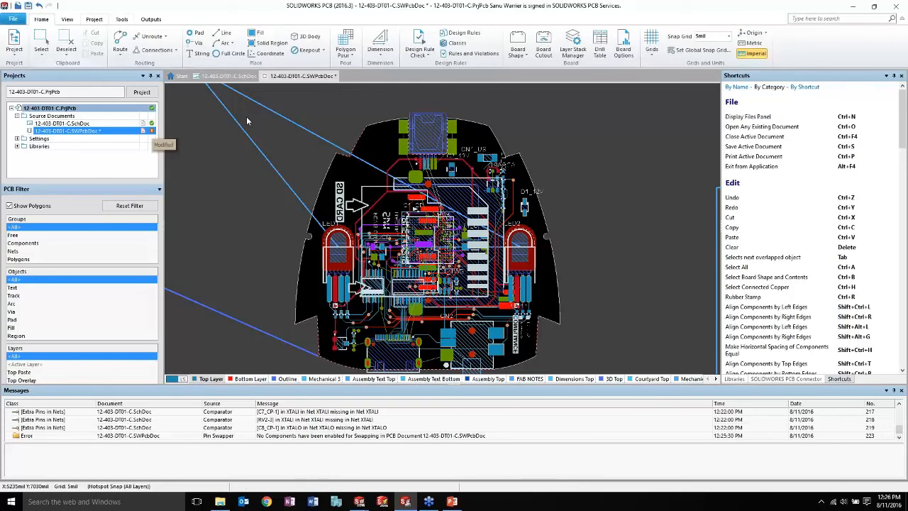
# - Open the PCB design rules and review the electrical Clearance rule and the routing Width rules
pyautogui.click(461, 32)
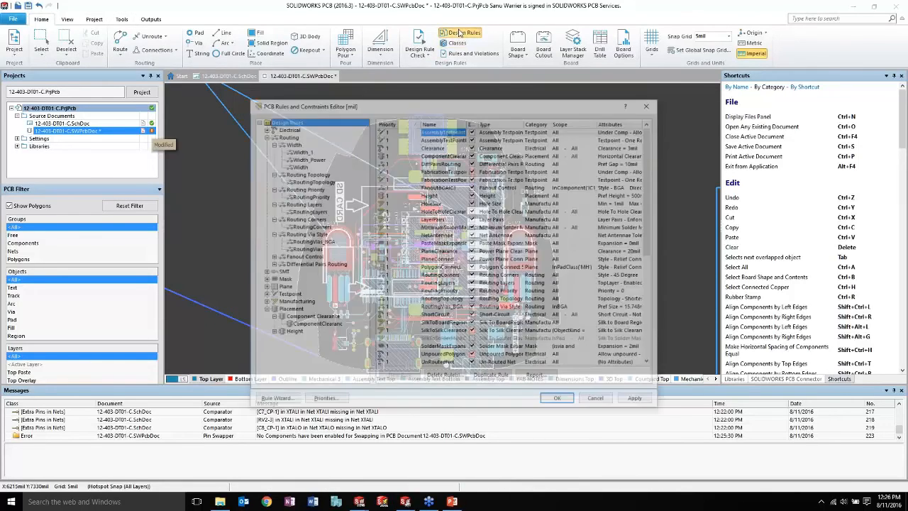
pyautogui.moveTo(383, 102); pyautogui.dragTo(308, 50)
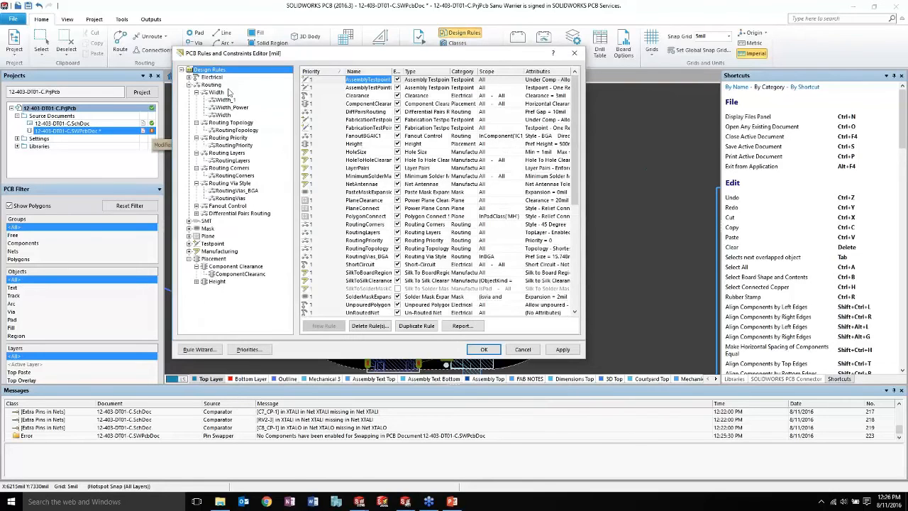
pyautogui.doubleClick(214, 78)
pyautogui.click(219, 85)
pyautogui.click(222, 93)
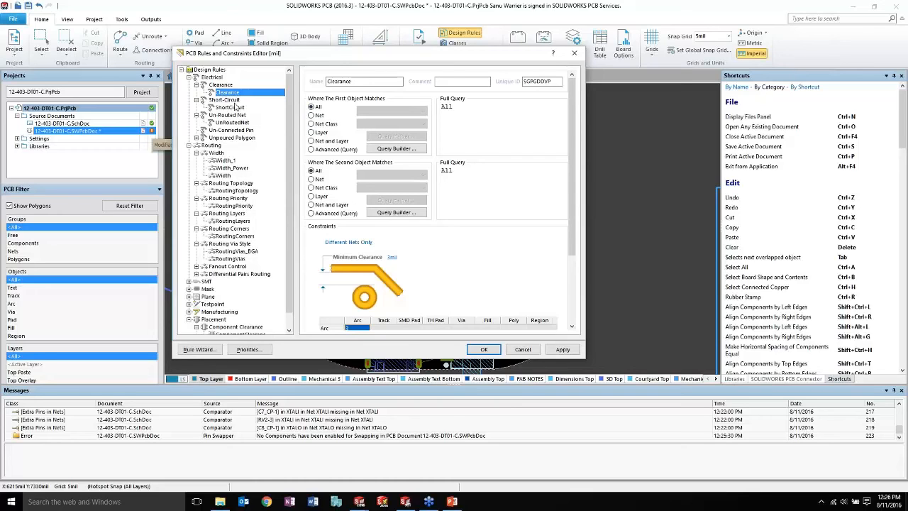
pyautogui.click(218, 153)
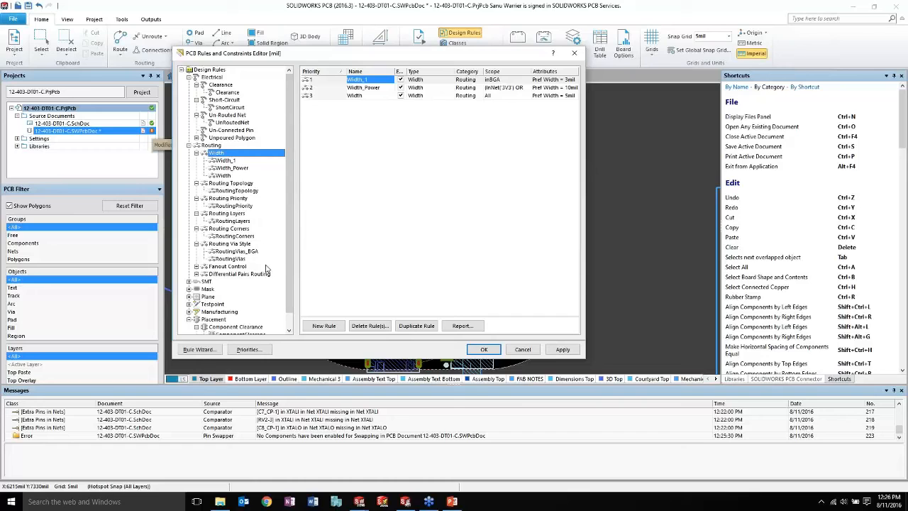
# - Review the Differential Pairs Routing rule and the placement Component Clearance rule, and close the rules editor without changes
pyautogui.click(231, 274)
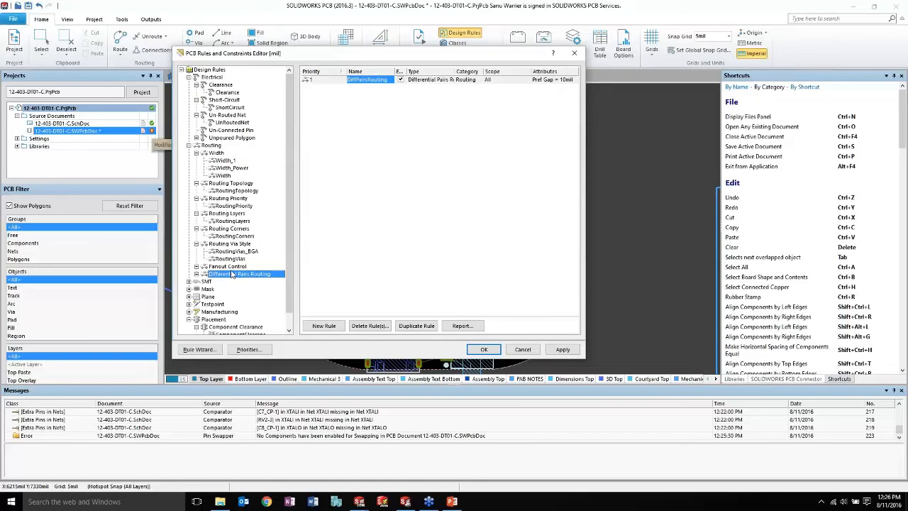
pyautogui.scroll(-1, 232, 274)
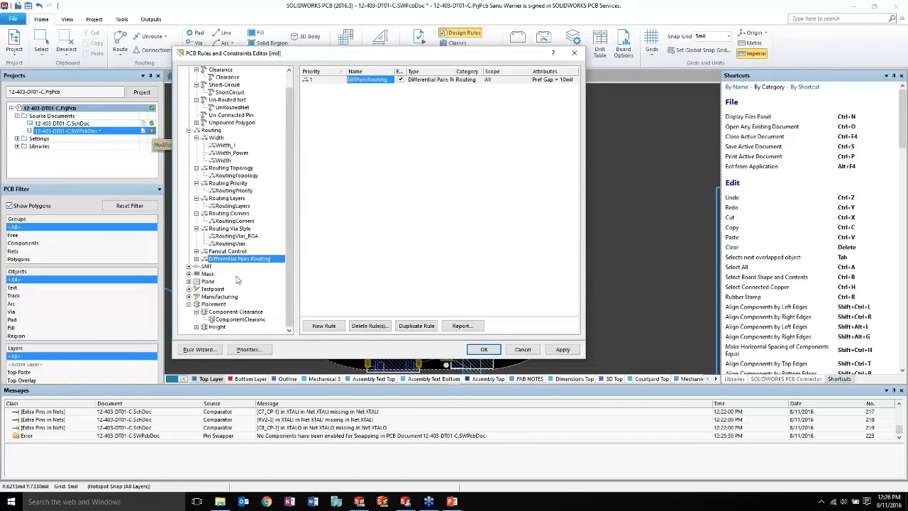
pyautogui.click(238, 313)
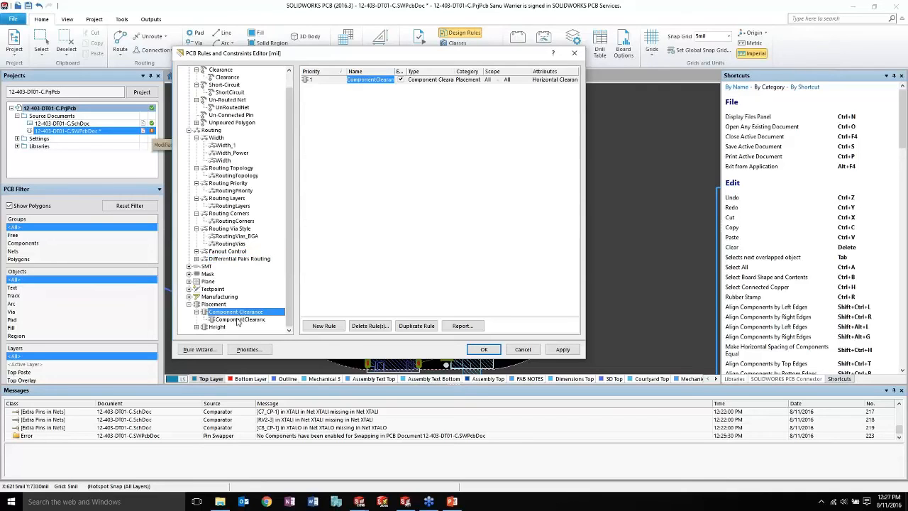
pyautogui.click(238, 320)
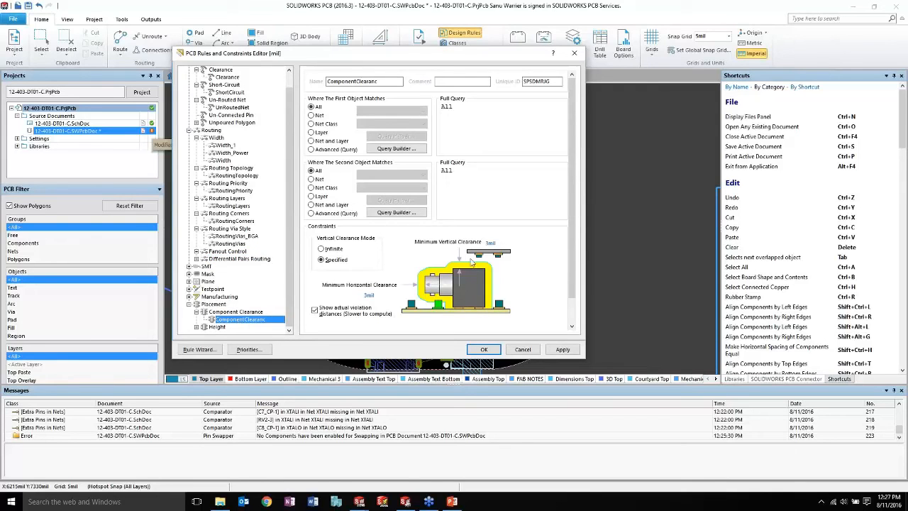
pyautogui.moveTo(585, 360); pyautogui.dragTo(679, 425)
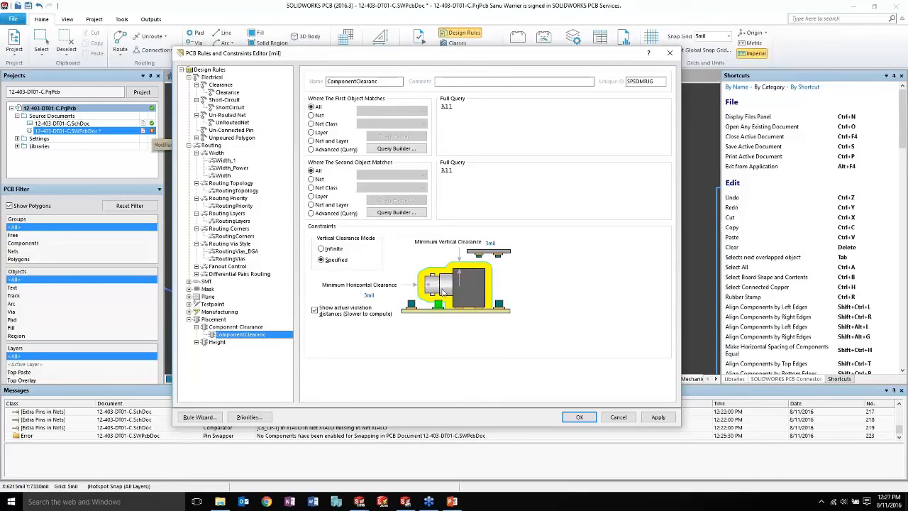
pyautogui.click(630, 417)
# - Run the design rule check on the board with the existing report options
pyautogui.click(420, 42)
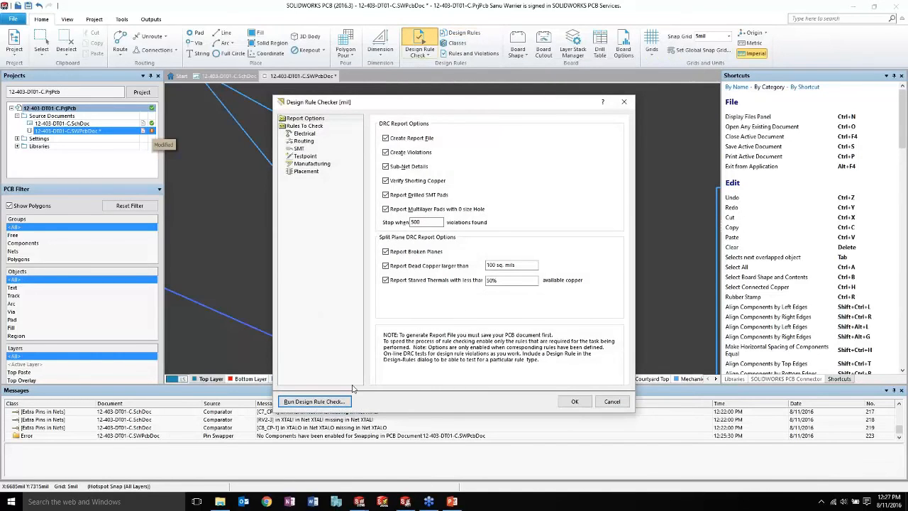
pyautogui.click(316, 402)
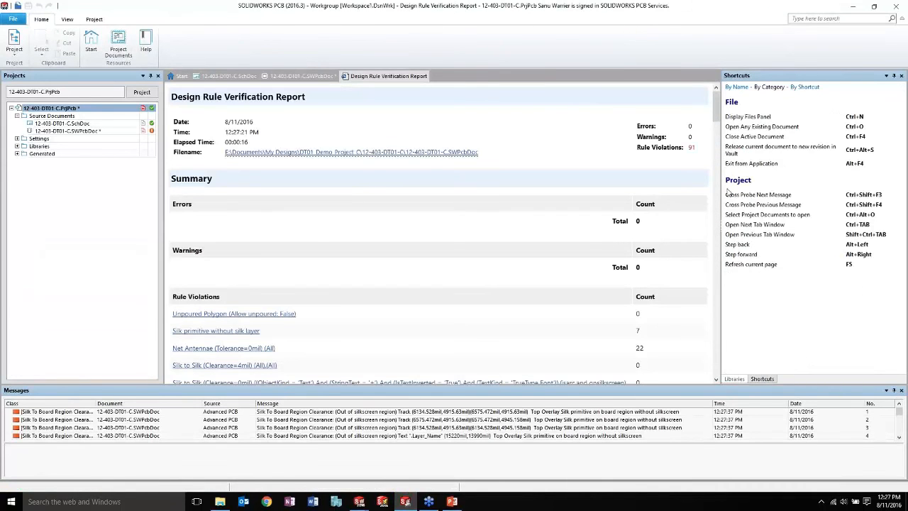
# - Examine the rule violations in the Design Rule Verification Report, from silkscreen and net antennae to un-routed nets, short circuits and clearance
pyautogui.scroll(-3, 522, 274)
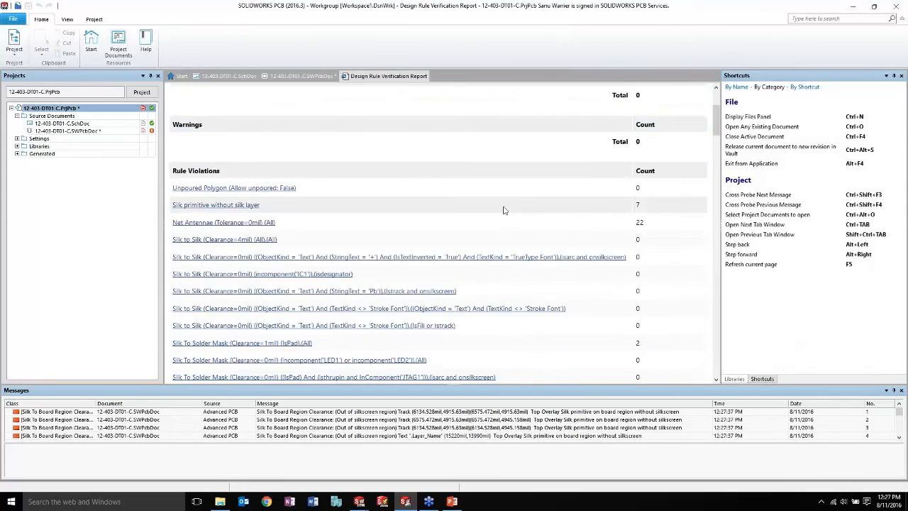
pyautogui.scroll(-3, 504, 206)
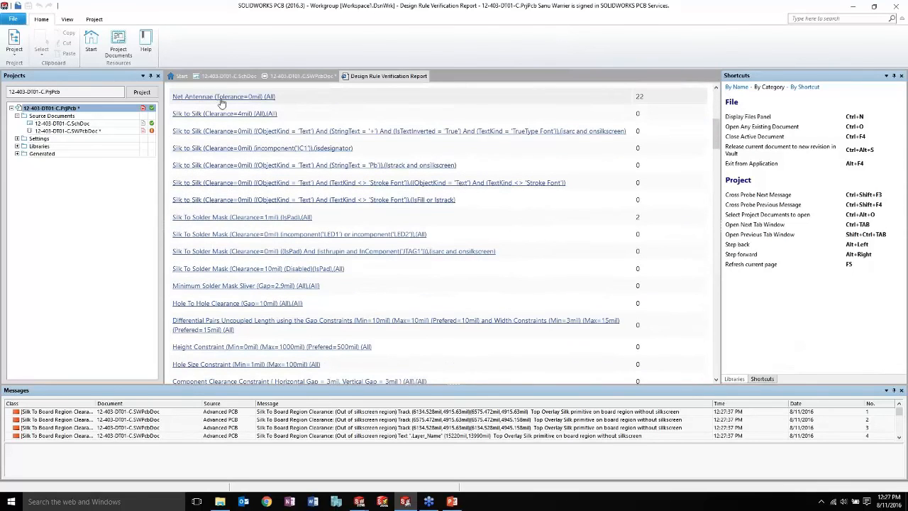
pyautogui.scroll(-8, 325, 181)
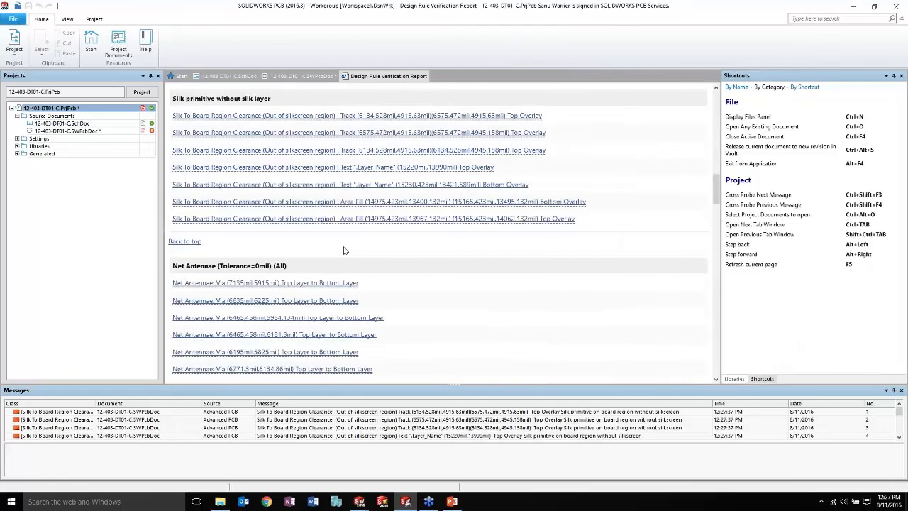
pyautogui.scroll(3, 344, 250)
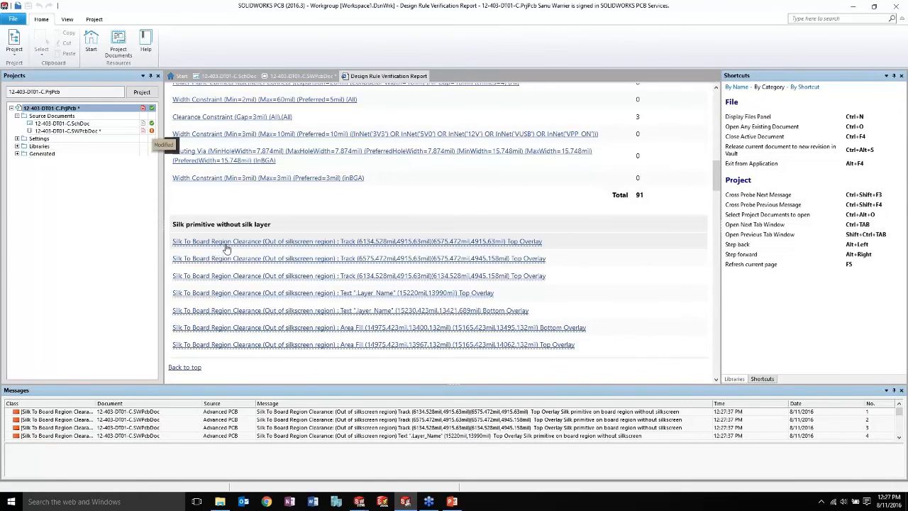
pyautogui.scroll(-4, 228, 256)
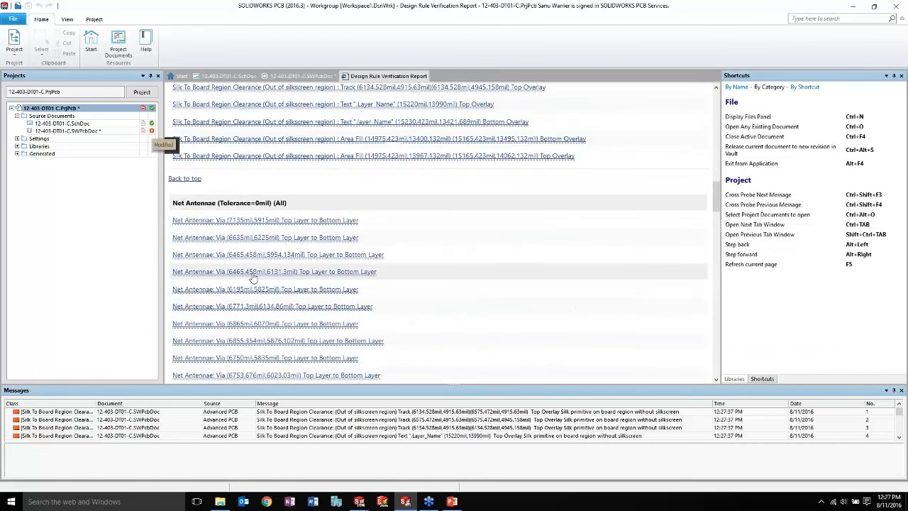
pyautogui.scroll(-10, 253, 278)
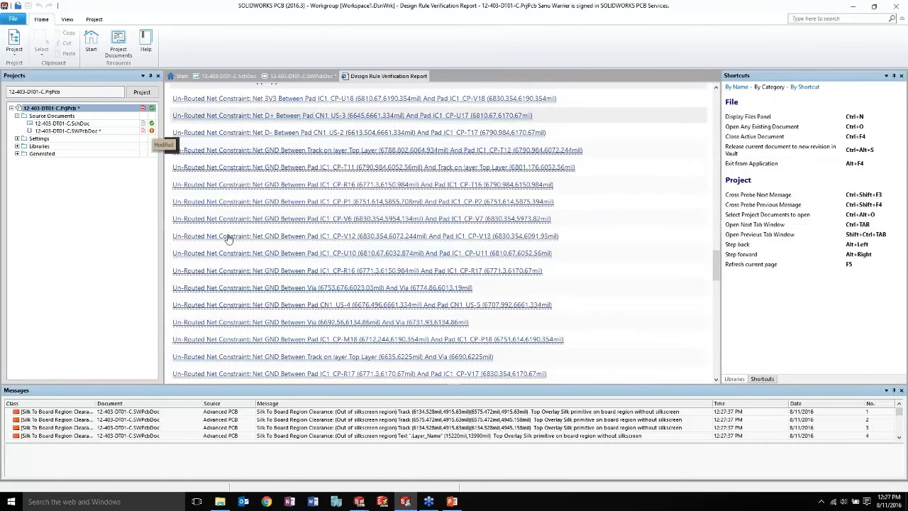
pyautogui.scroll(-4, 289, 305)
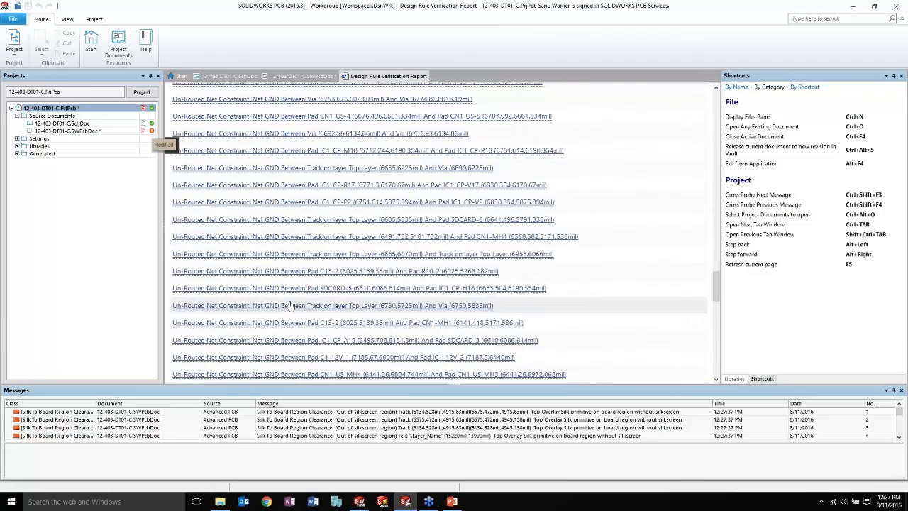
pyautogui.scroll(-6, 290, 305)
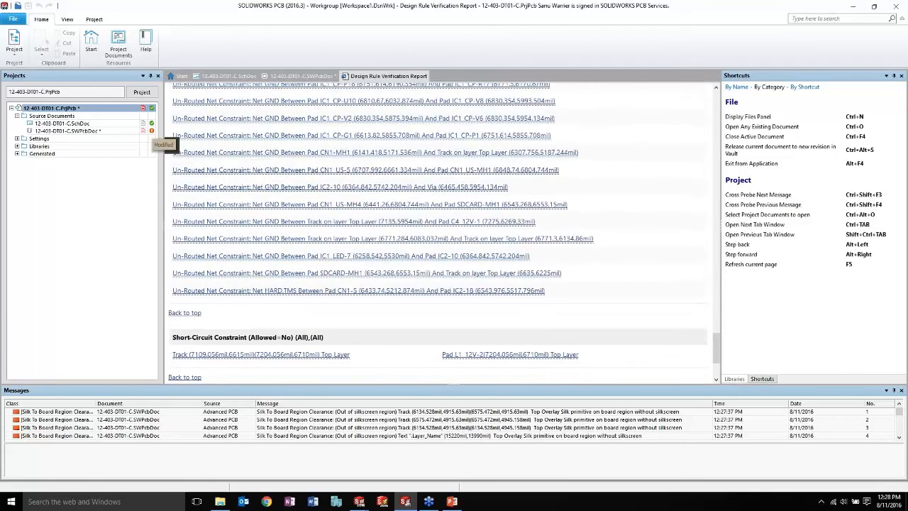
pyautogui.scroll(-2, 440, 234)
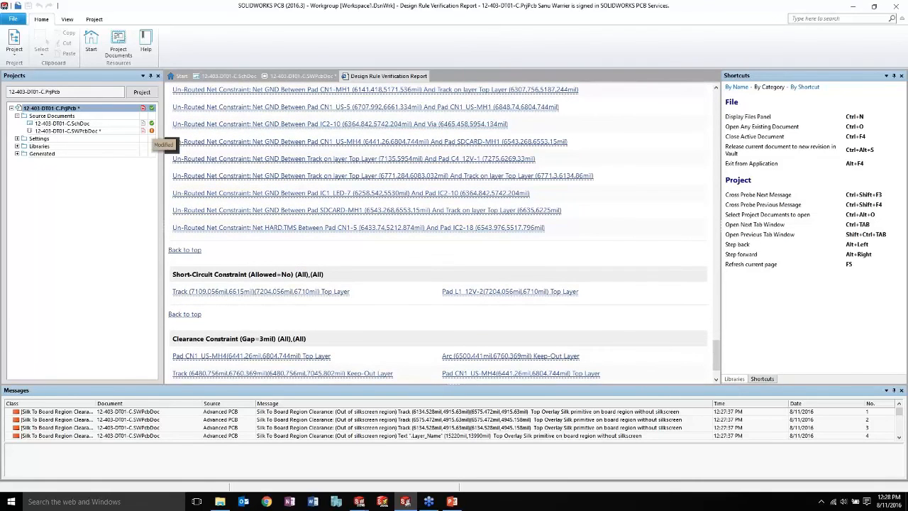
pyautogui.scroll(-2, 291, 304)
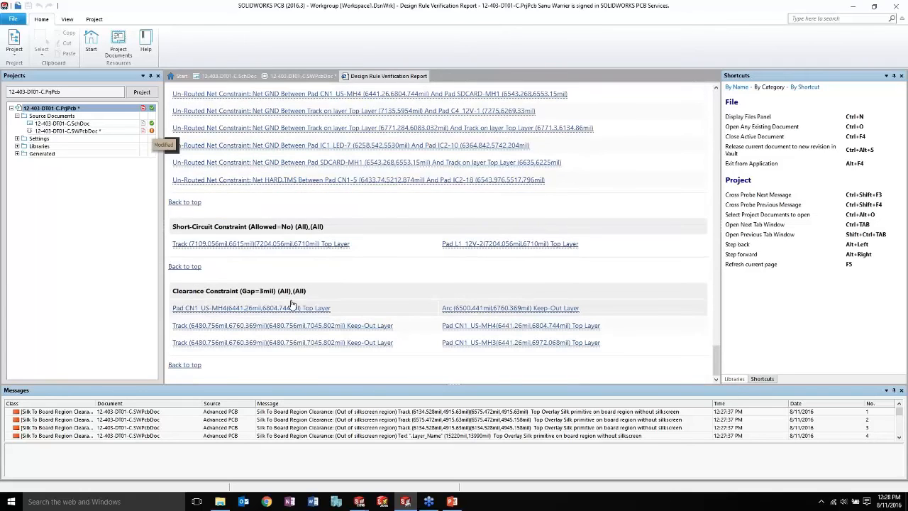
pyautogui.scroll(6, 346, 264)
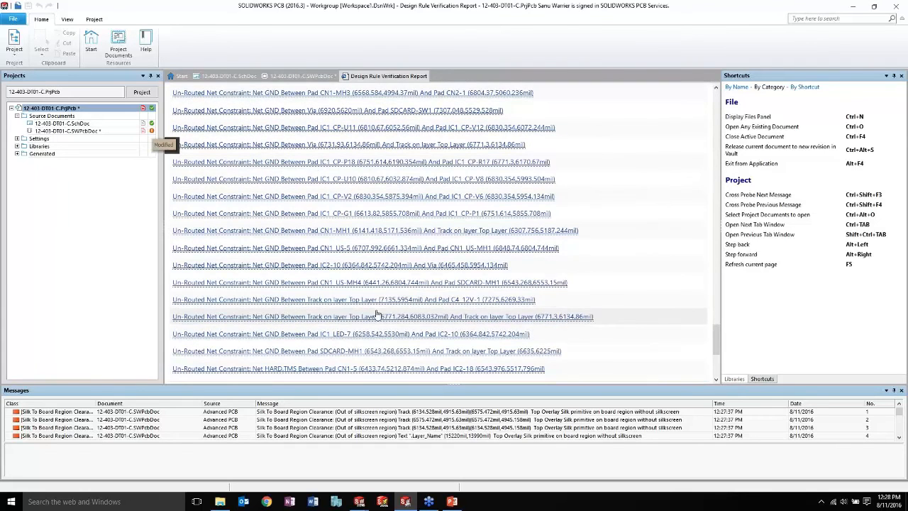
# - Define a new polygon pour from the board outline on the Top Layer and connect it to the GND net
pyautogui.click(298, 76)
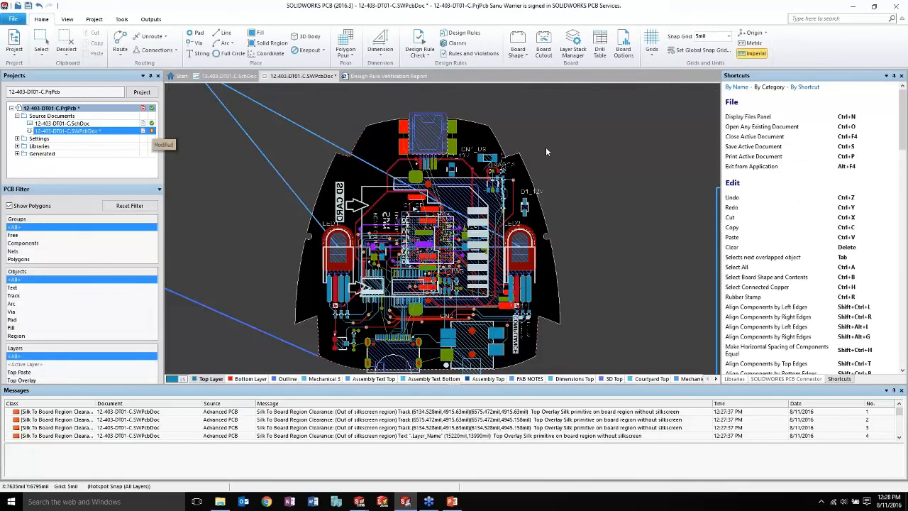
pyautogui.click(345, 53)
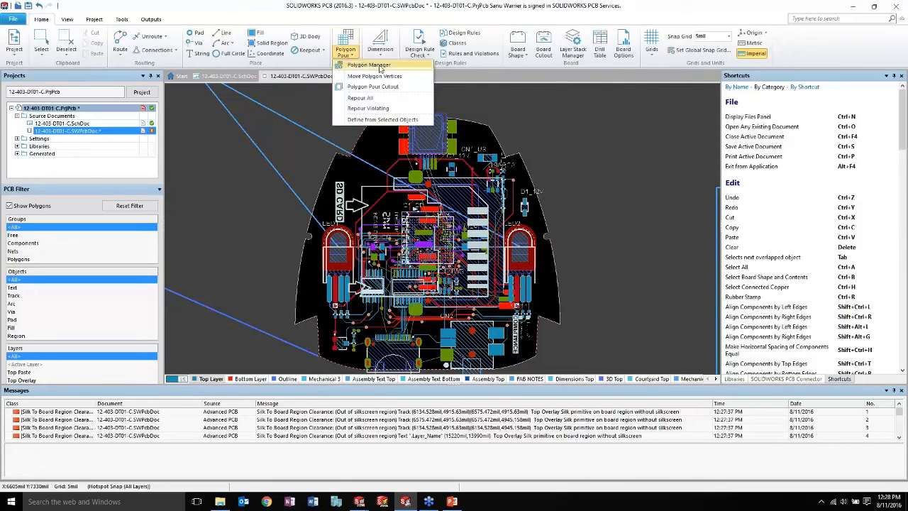
pyautogui.click(380, 65)
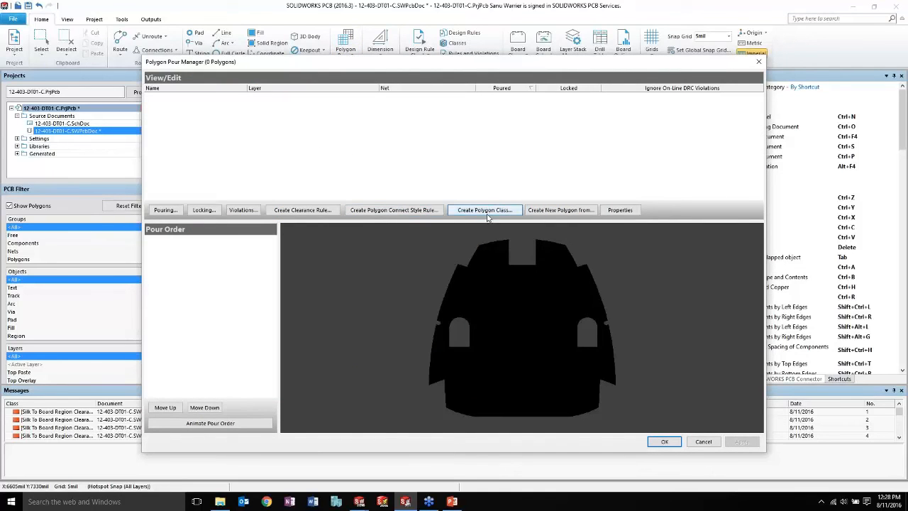
pyautogui.click(560, 210)
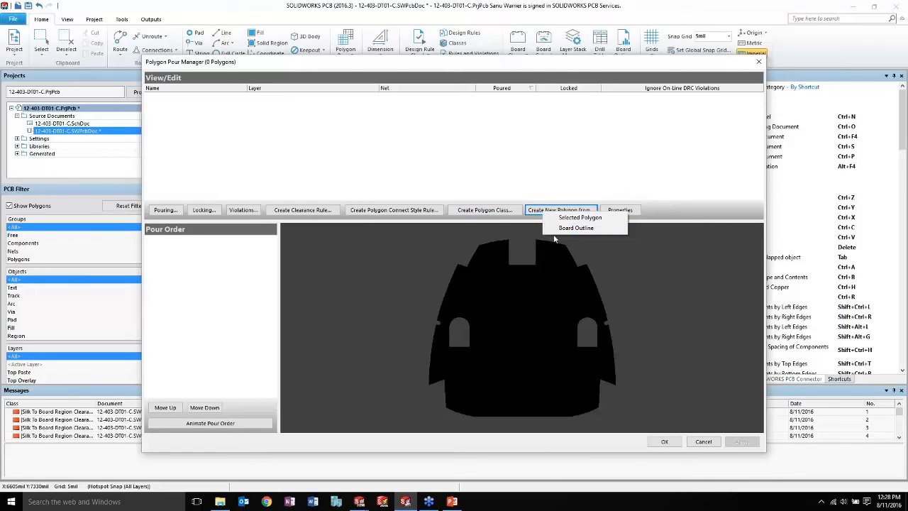
pyautogui.click(553, 228)
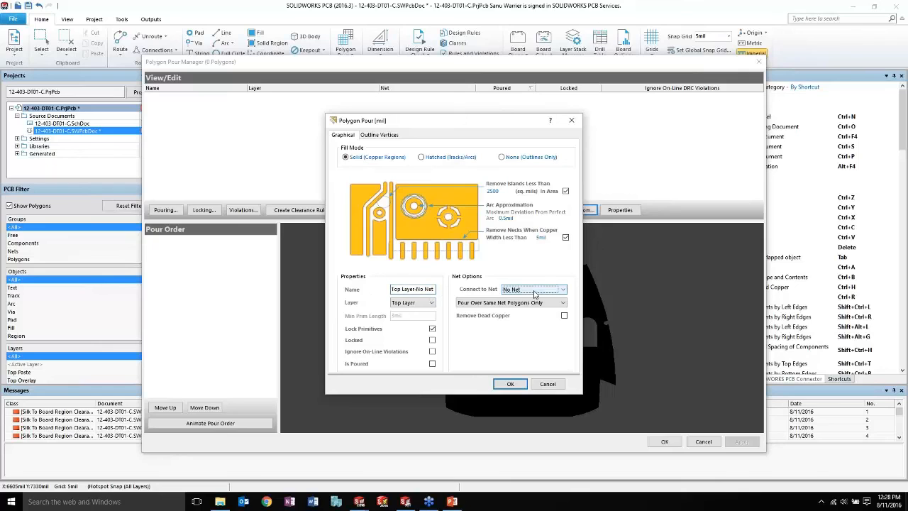
pyautogui.click(560, 289)
pyautogui.scroll(-10, 563, 322)
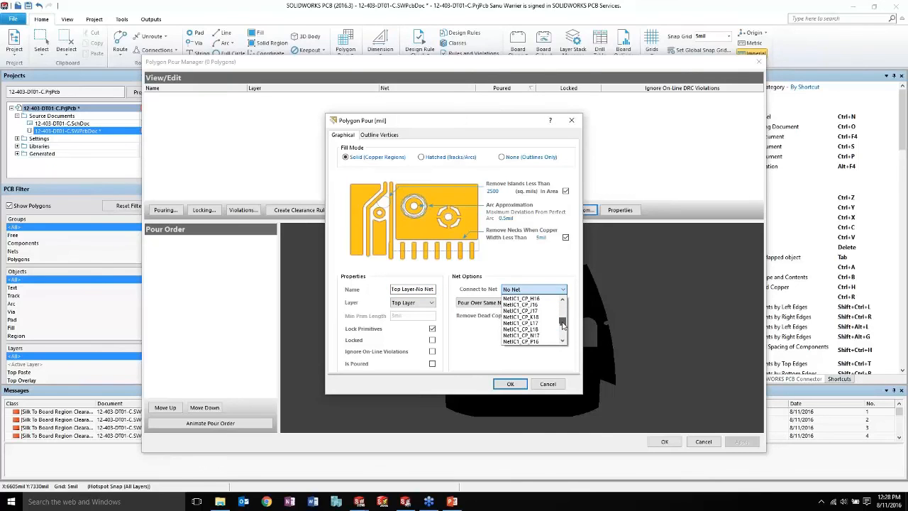
pyautogui.moveTo(562, 334); pyautogui.dragTo(562, 308)
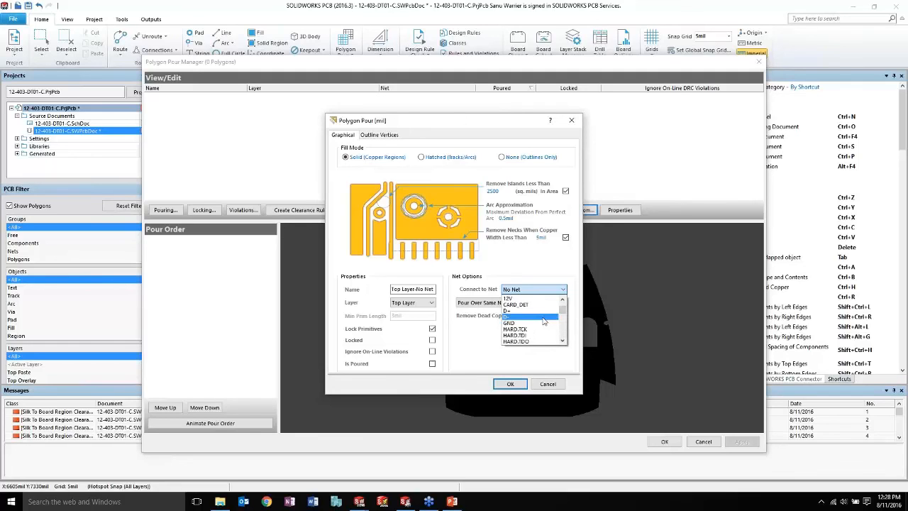
pyautogui.click(526, 323)
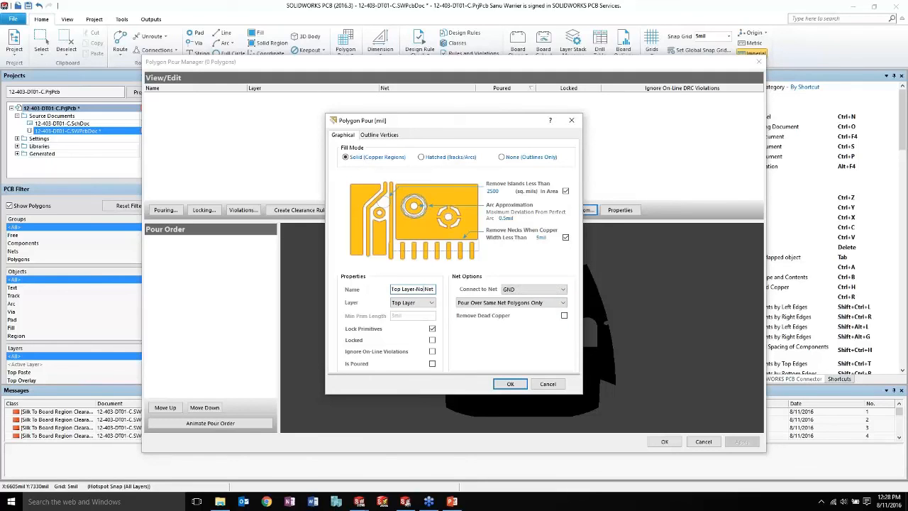
# - Name the new polygon pour Top Layer-GND and accept its settings
pyautogui.doubleClick(403, 289)
pyautogui.moveTo(416, 288); pyautogui.dragTo(452, 287)
pyautogui.write('GND')
pyautogui.click(499, 383)
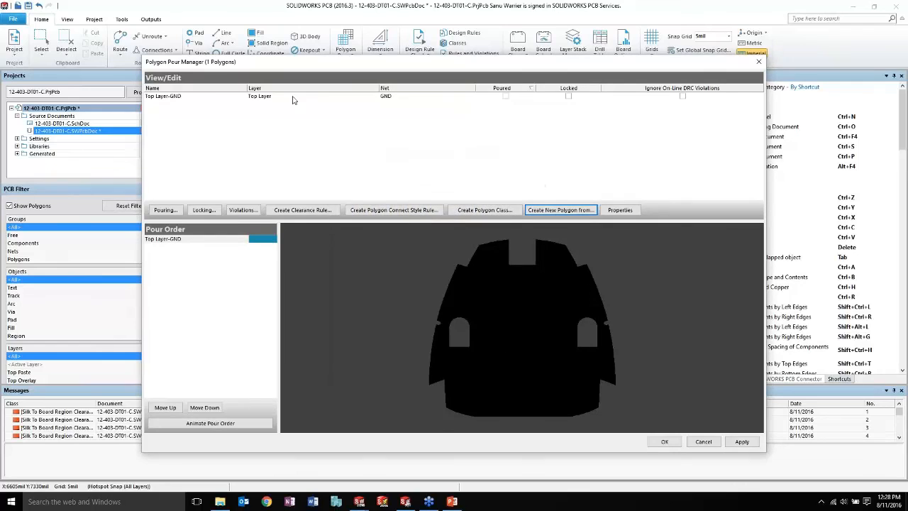
# - Apply the Top Layer-GND polygon to the design and close the Polygon Pour Manager
pyautogui.click(165, 97)
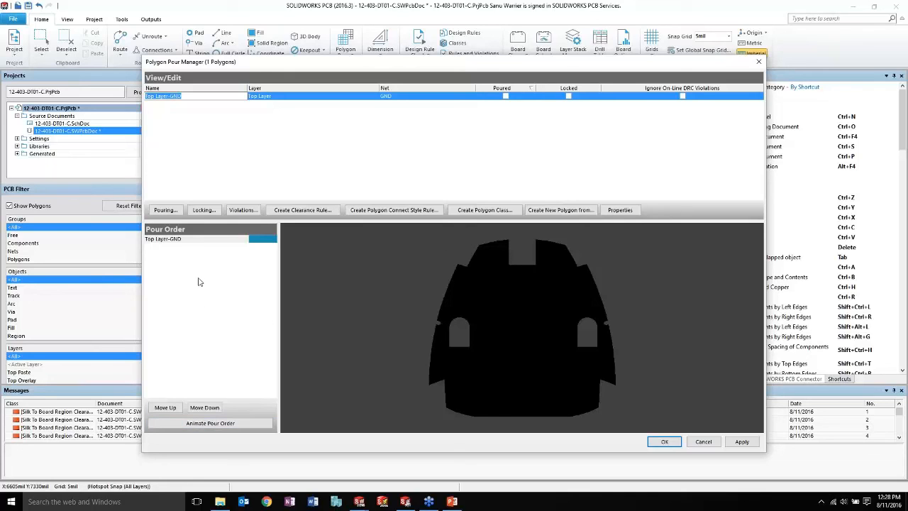
pyautogui.click(217, 172)
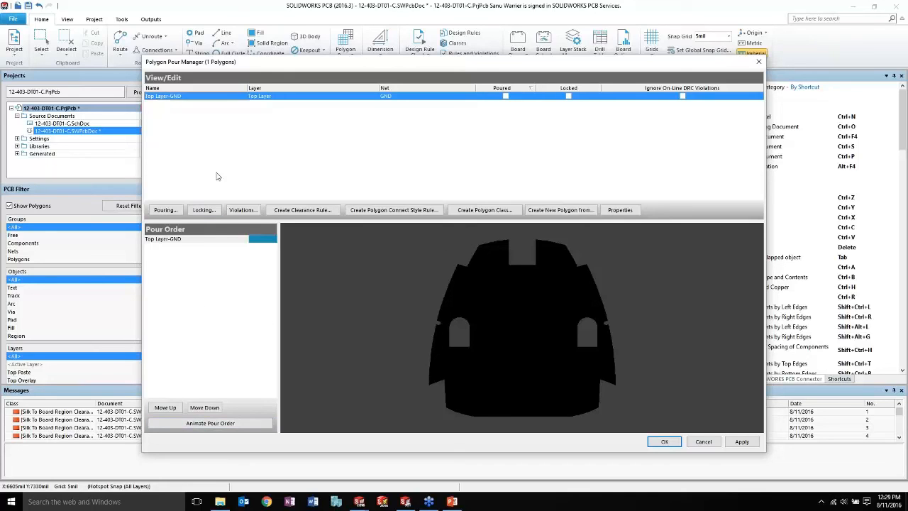
pyautogui.click(742, 441)
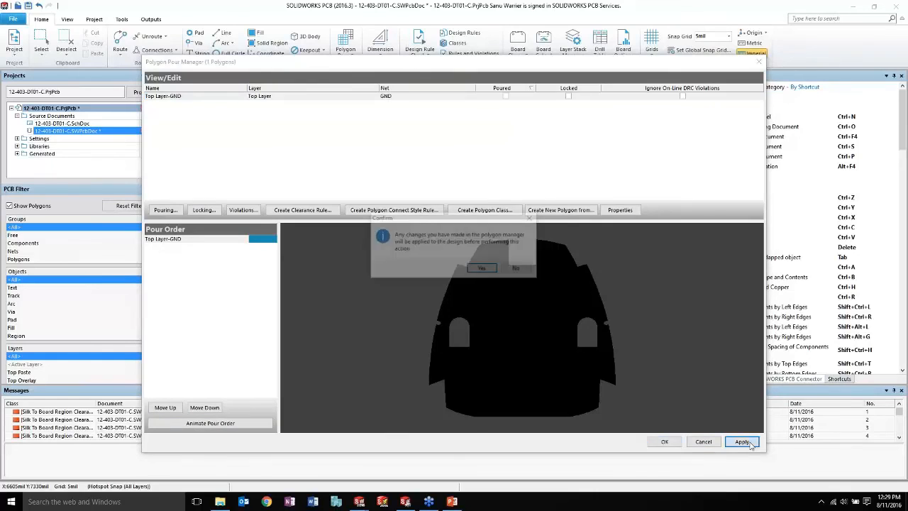
pyautogui.click(482, 270)
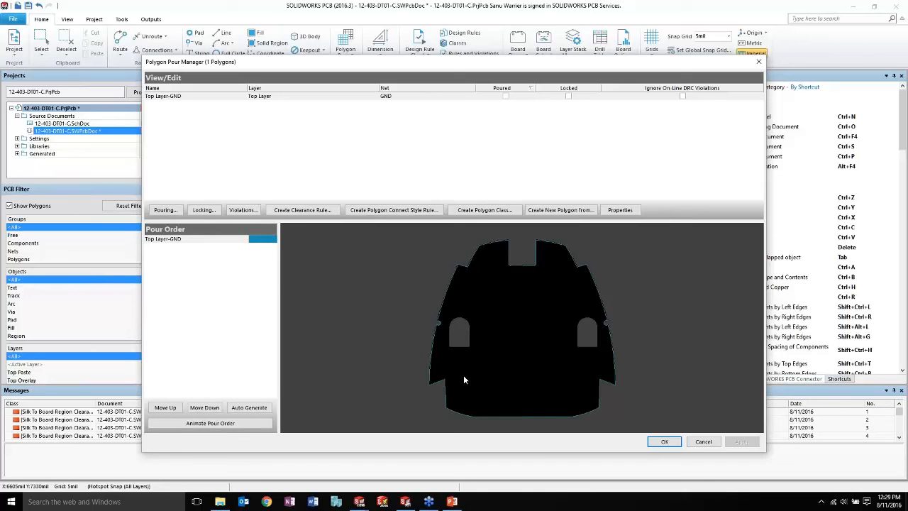
pyautogui.click(664, 442)
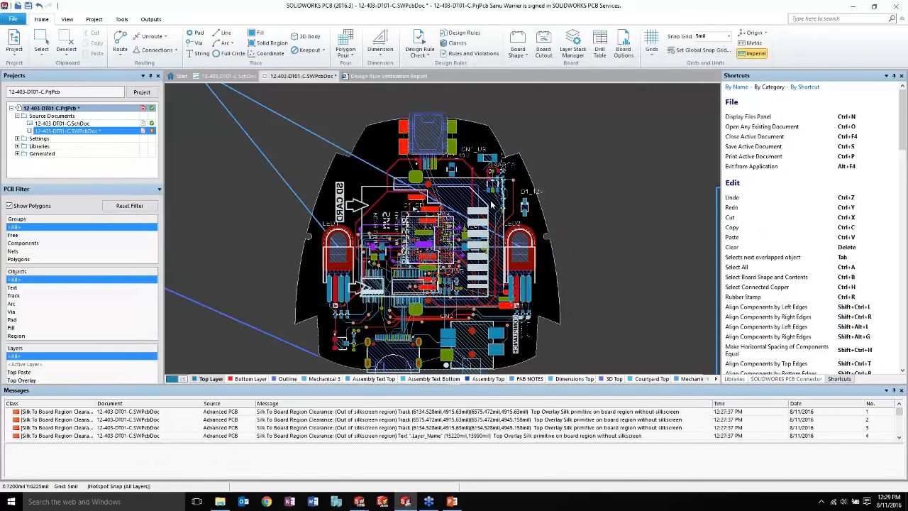
# - Place a small triangular polygon pour with Solid (Copper Regions) fill and No Net on the Top Layer near the board's upper-left edge
pyautogui.click(346, 41)
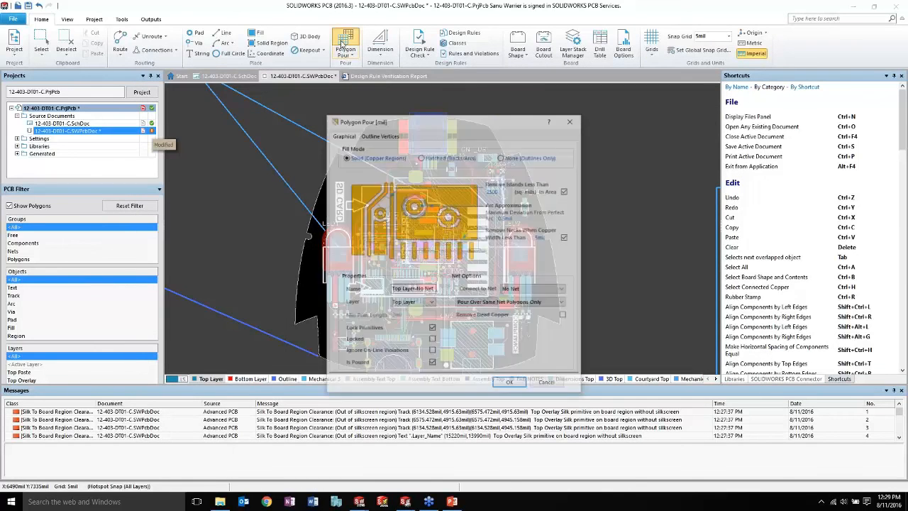
pyautogui.click(441, 161)
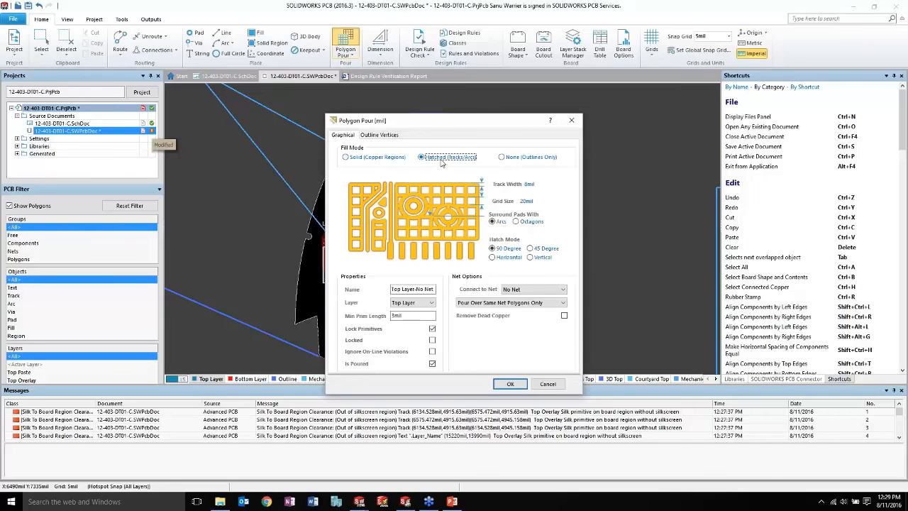
pyautogui.click(403, 162)
pyautogui.click(510, 384)
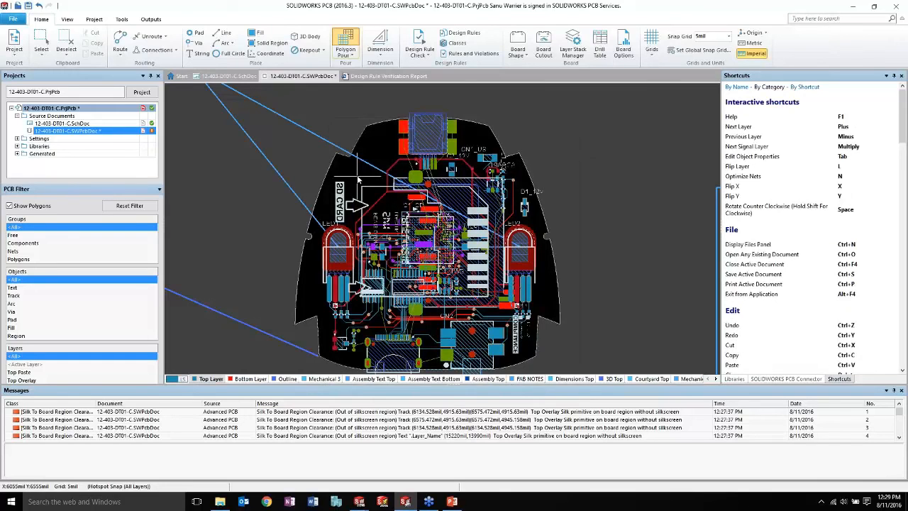
pyautogui.click(358, 173)
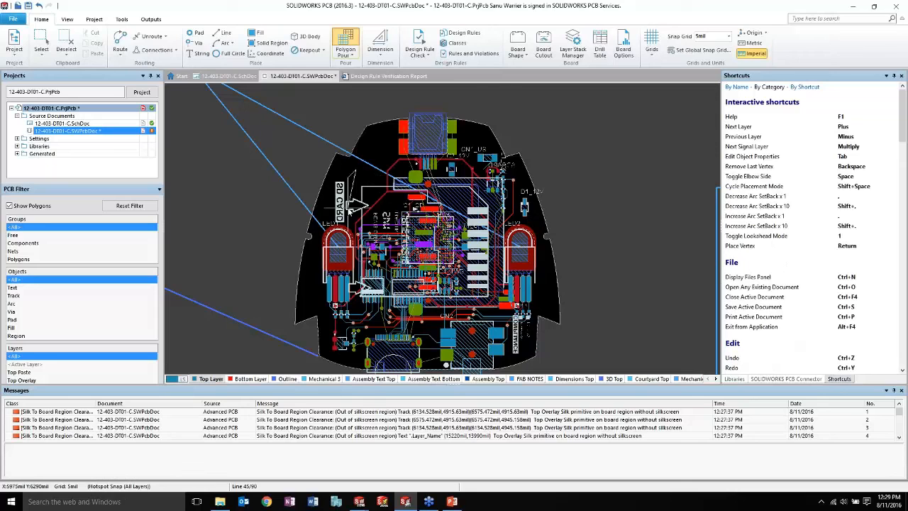
pyautogui.press('space')
pyautogui.rightClick(375, 132)
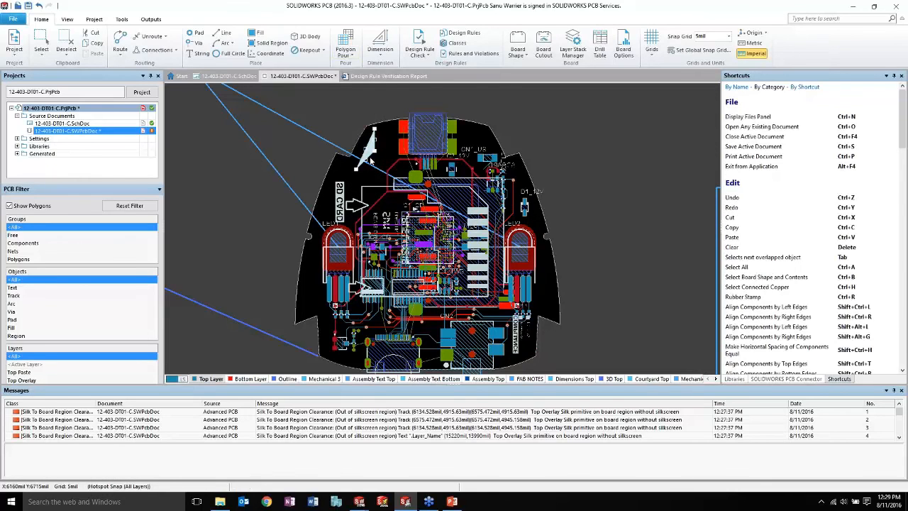
# - Select the small triangular polygon and try to reshape it by moving its lower-right corner toward the board's centre
pyautogui.keyDown('ctrl'); pyautogui.scroll(3, 375, 179); pyautogui.keyUp('ctrl')
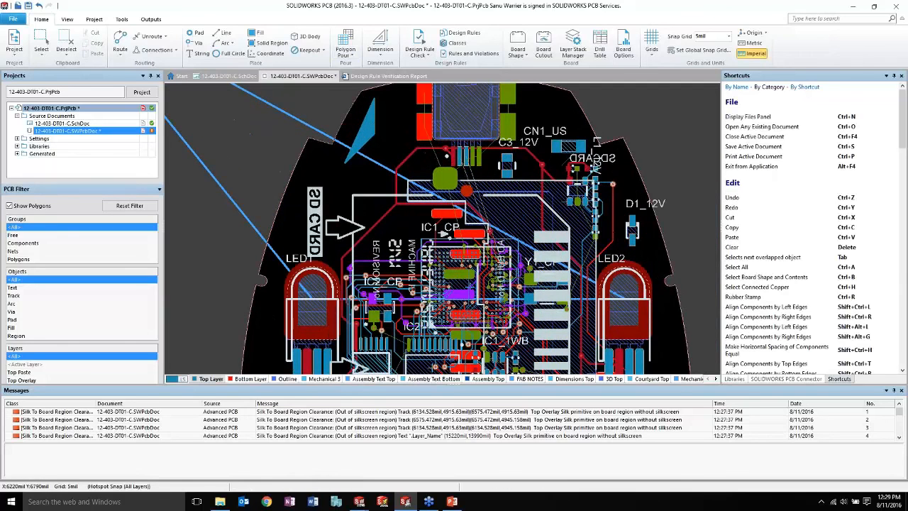
pyautogui.click(370, 138)
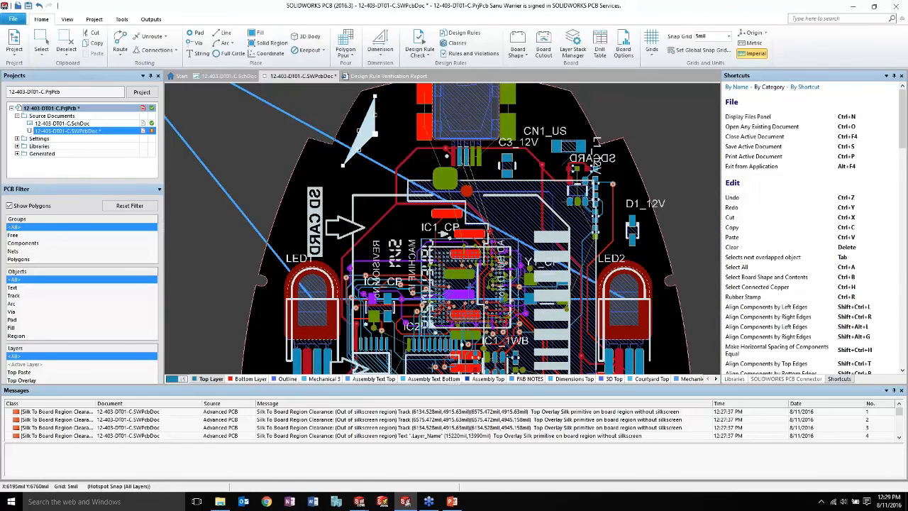
pyautogui.moveTo(375, 134); pyautogui.dragTo(424, 176)
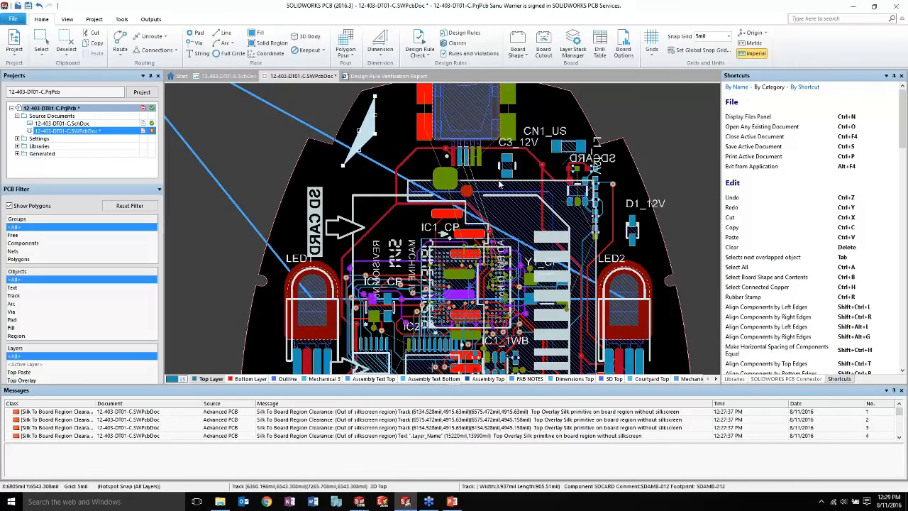
pyautogui.keyDown('ctrl'); pyautogui.scroll(-4, 498, 186); pyautogui.keyUp('ctrl')
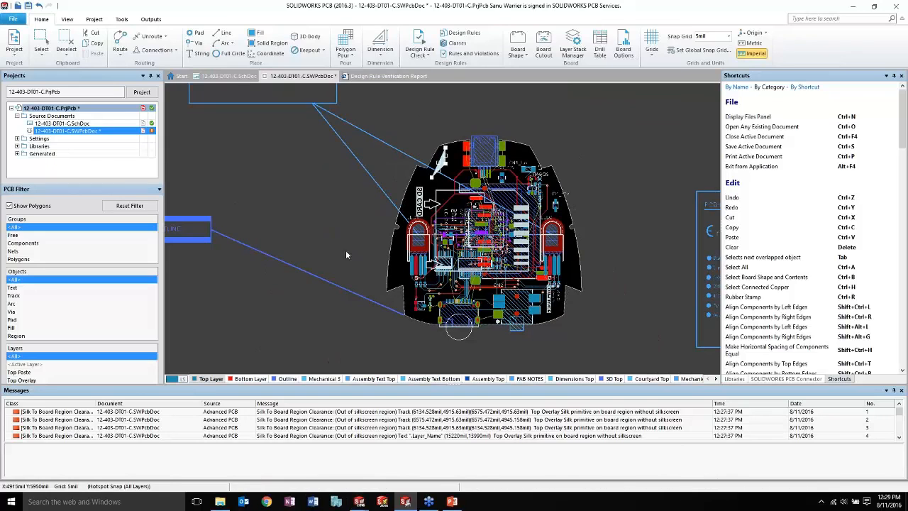
pyautogui.keyDown('ctrl'); pyautogui.scroll(-3, 460, 209); pyautogui.keyUp('ctrl')
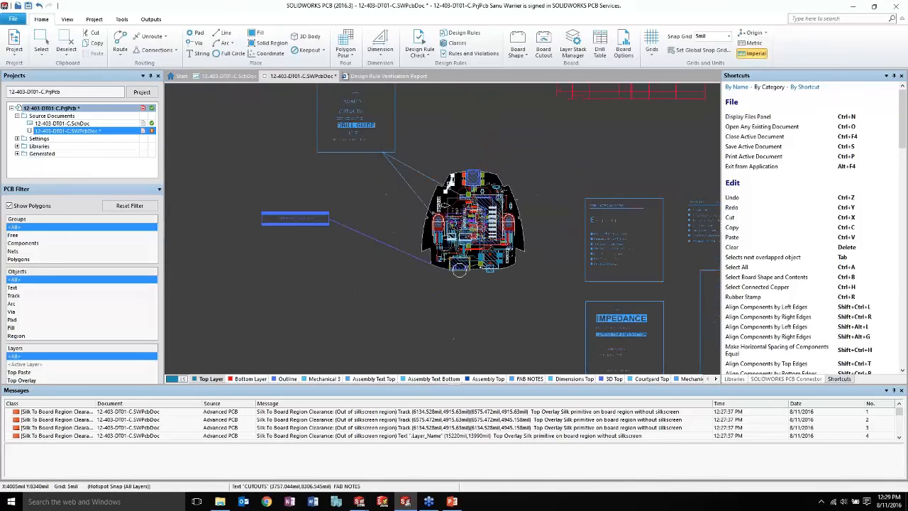
# - Display the available output commands and expand the project's Generated and Libraries folders to examine their contents
pyautogui.click(122, 19)
pyautogui.click(146, 20)
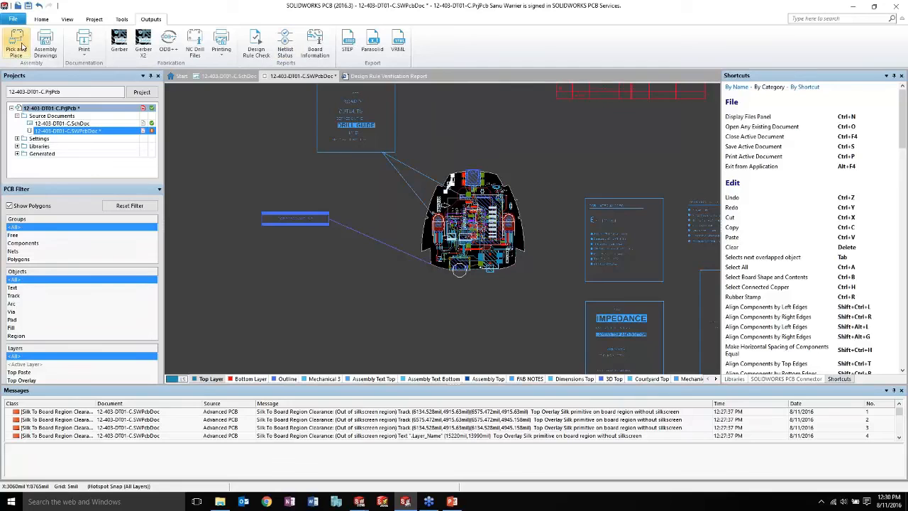
pyautogui.click(17, 154)
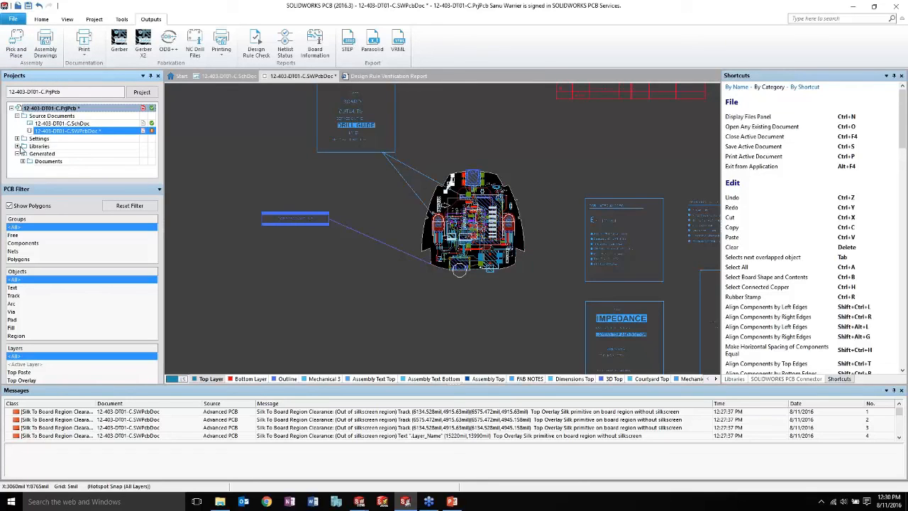
pyautogui.click(18, 146)
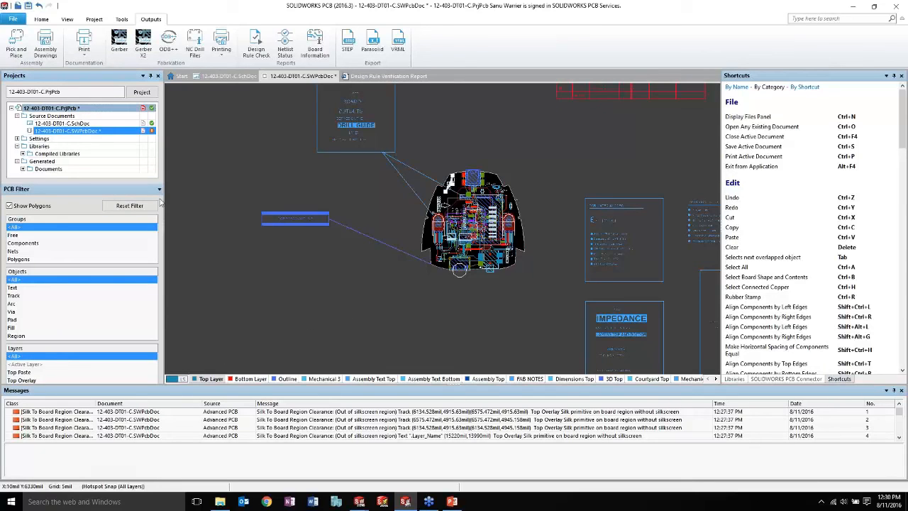
pyautogui.moveTo(159, 192); pyautogui.dragTo(203, 208)
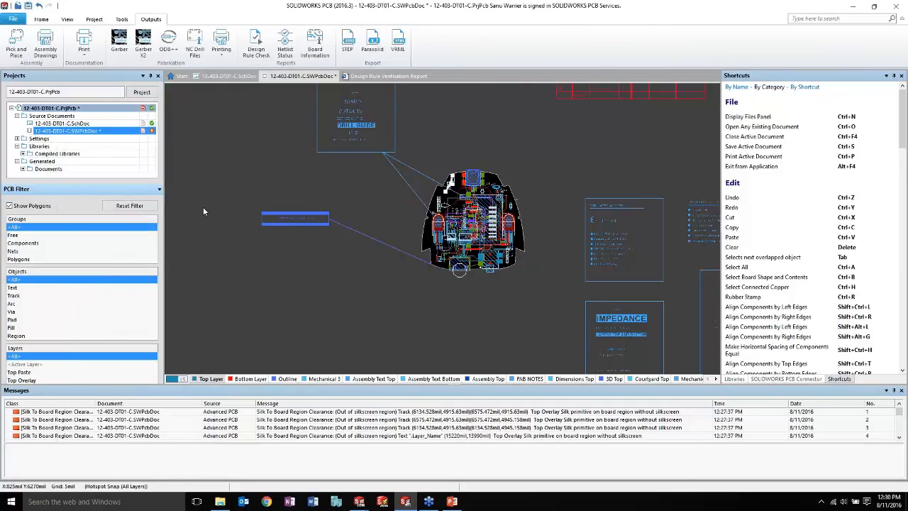
pyautogui.click(160, 191)
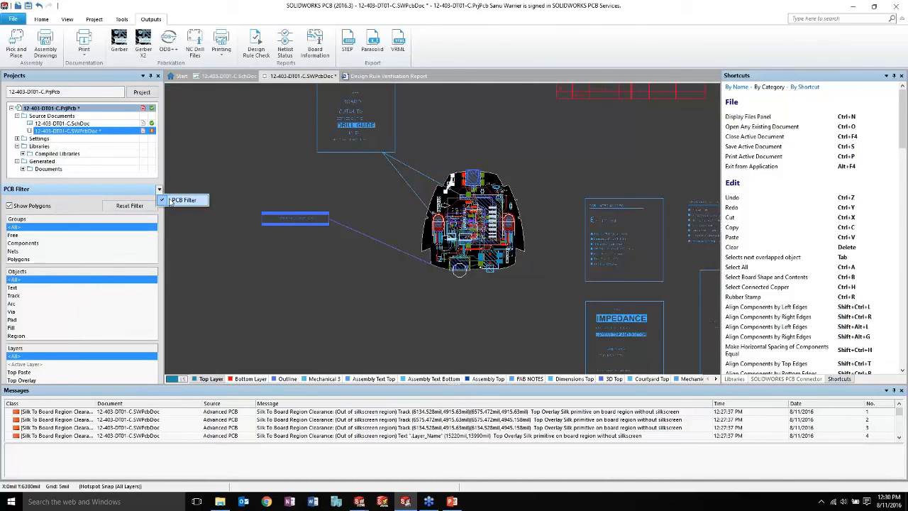
pyautogui.click(170, 201)
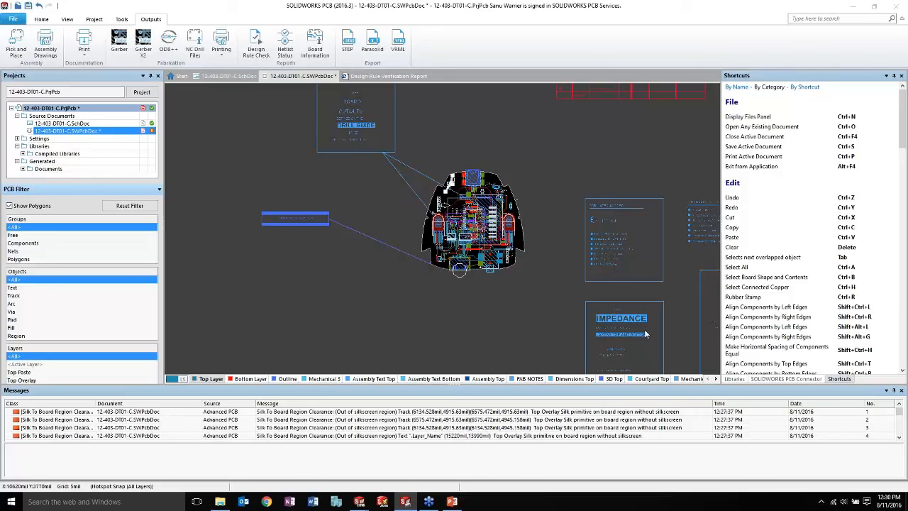
# - Switch to the SW PCB Webinar.pptx slide show in PowerPoint and advance to the A Complete Solution slide
pyautogui.click(457, 502)
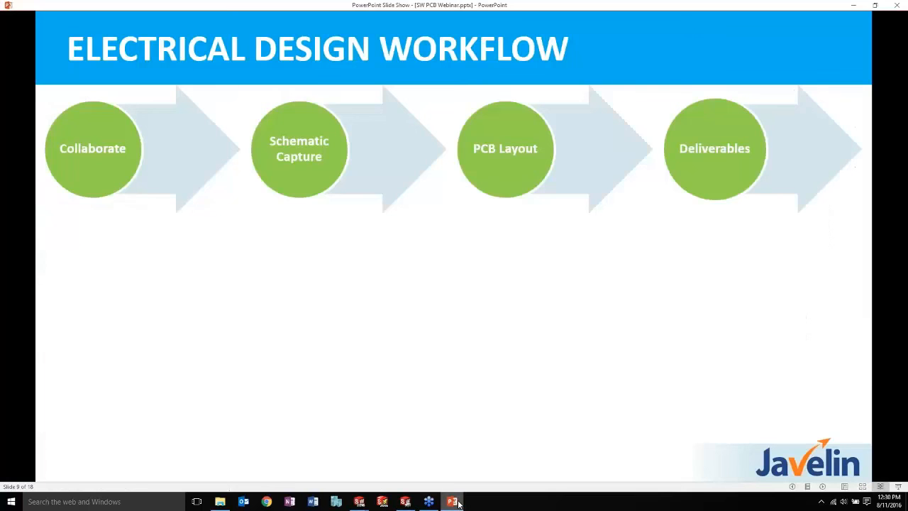
pyautogui.click(455, 354)
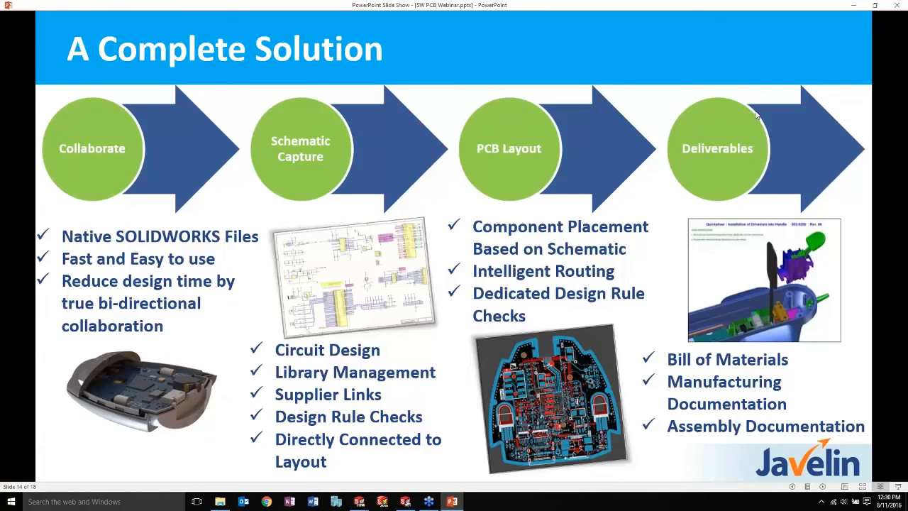